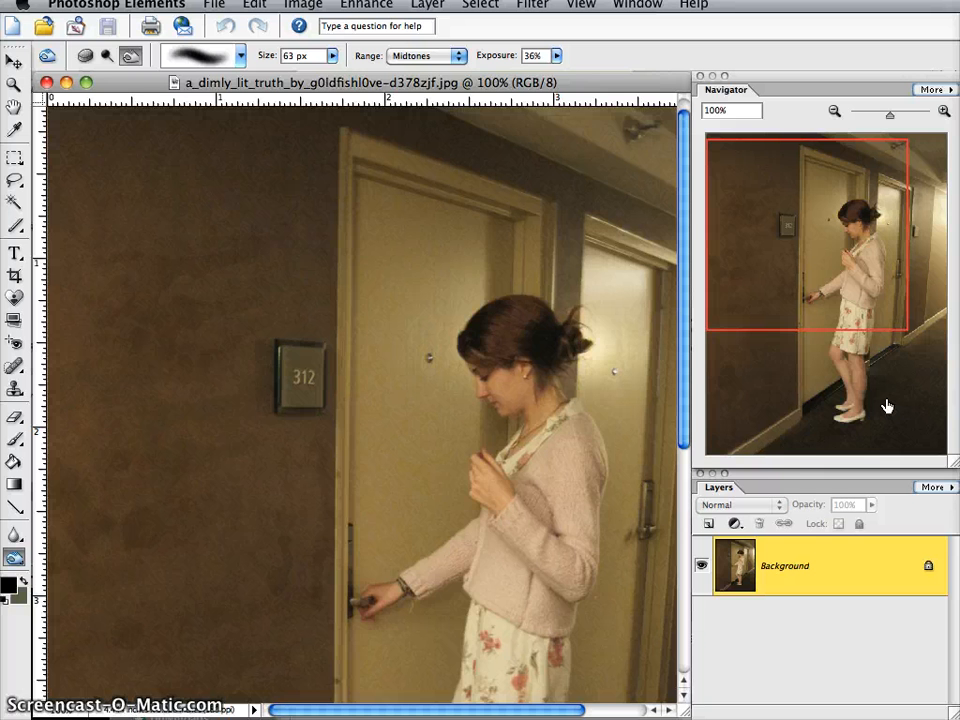
- Zoom the hallway photo out to 50% to view the whole image
click(834, 111)
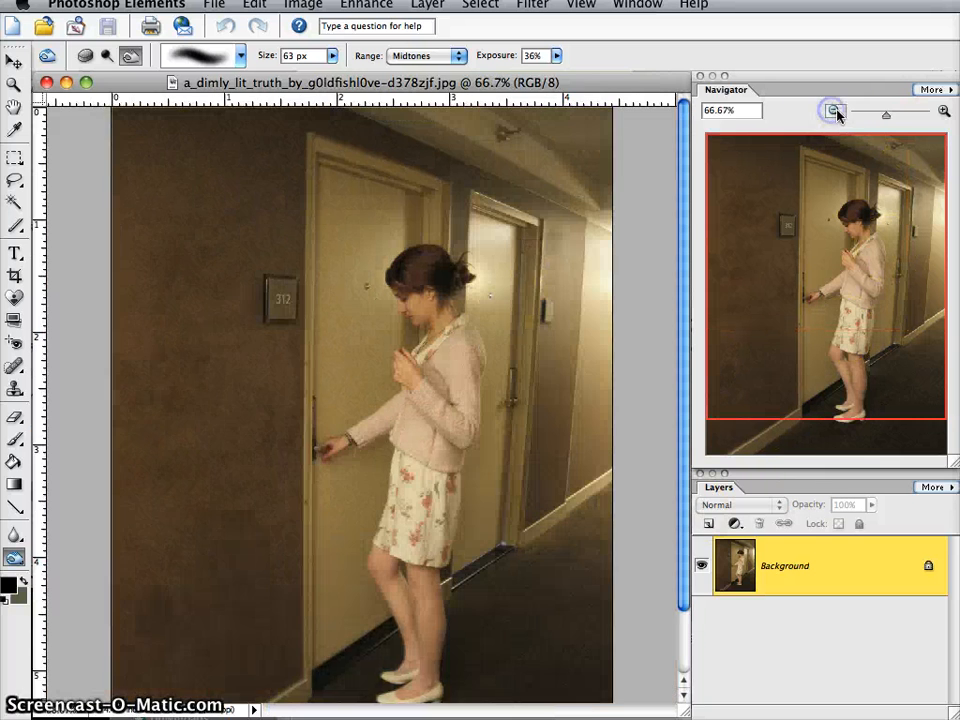
click(834, 111)
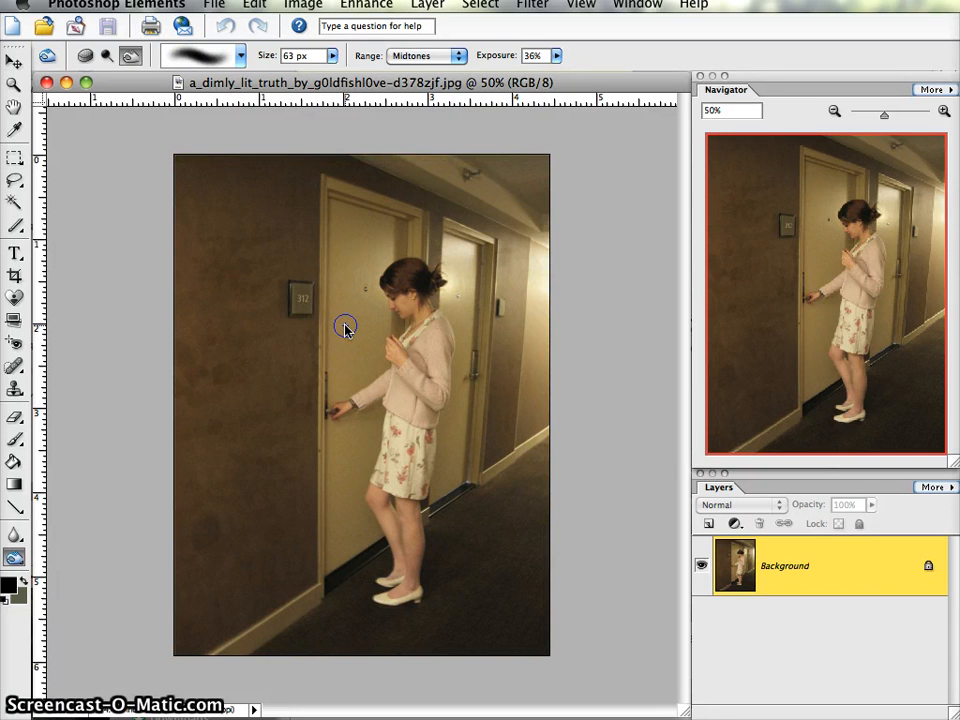
drag(497, 270, 503, 280)
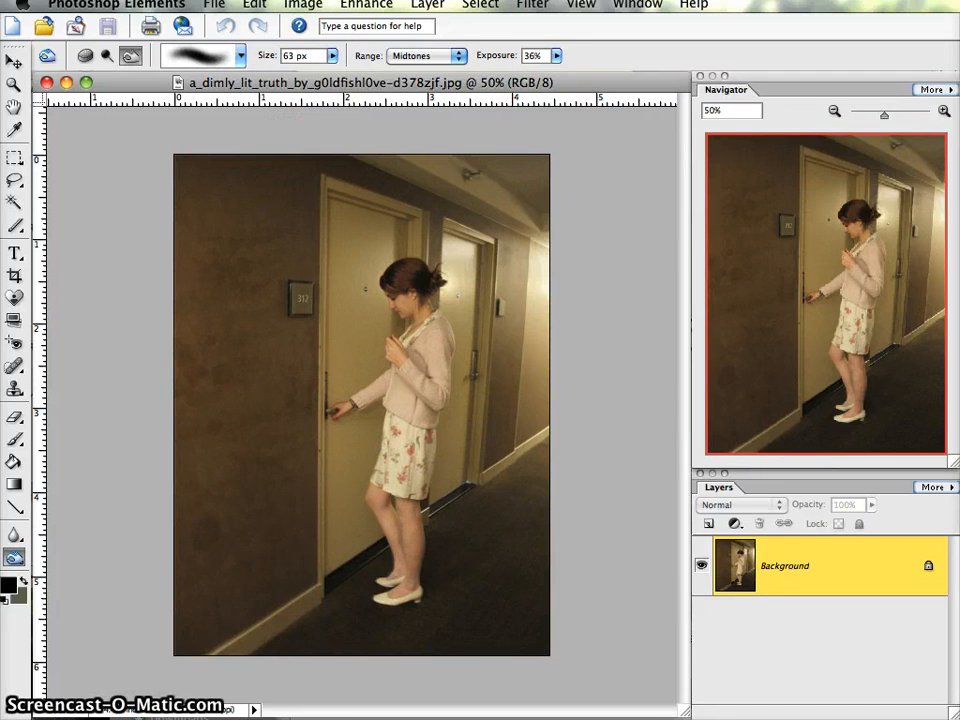
- Switch to Finder, open the sh2bg1 folder in Downloads, and reposition its window so it is fully visible
click(440, 717)
drag(561, 473, 592, 362)
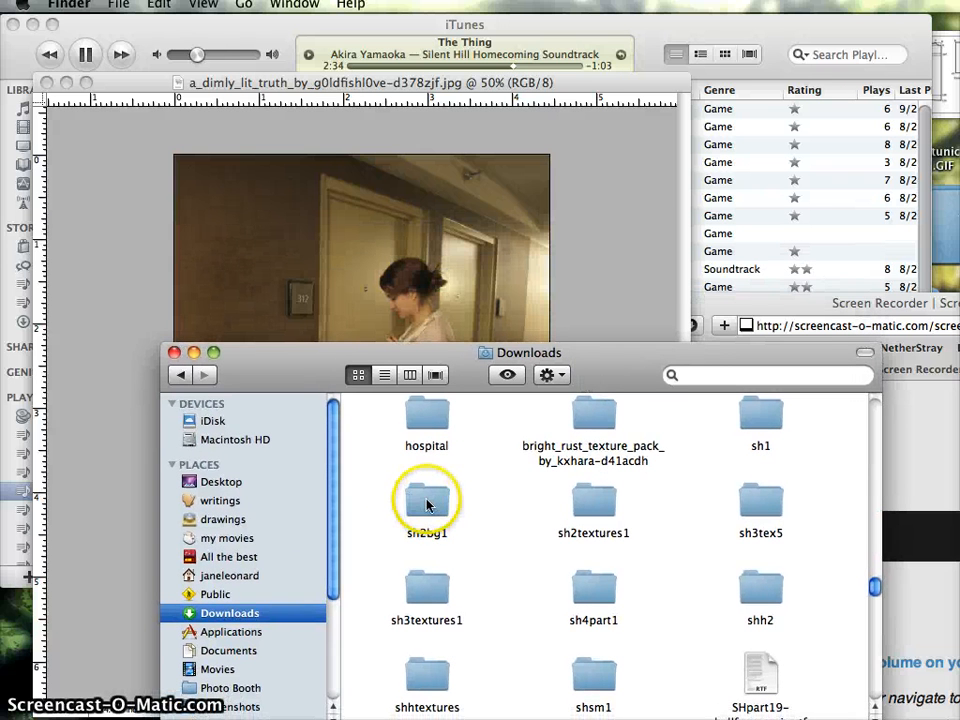
double_click(430, 502)
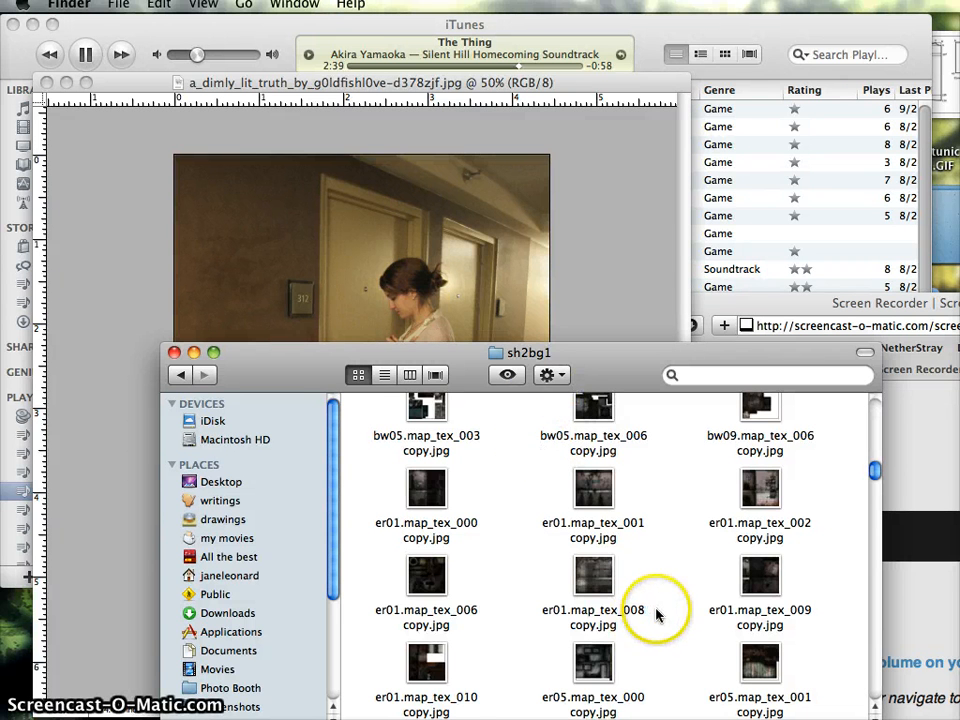
scroll(656, 613, up, 10)
scroll(656, 613, up, 3)
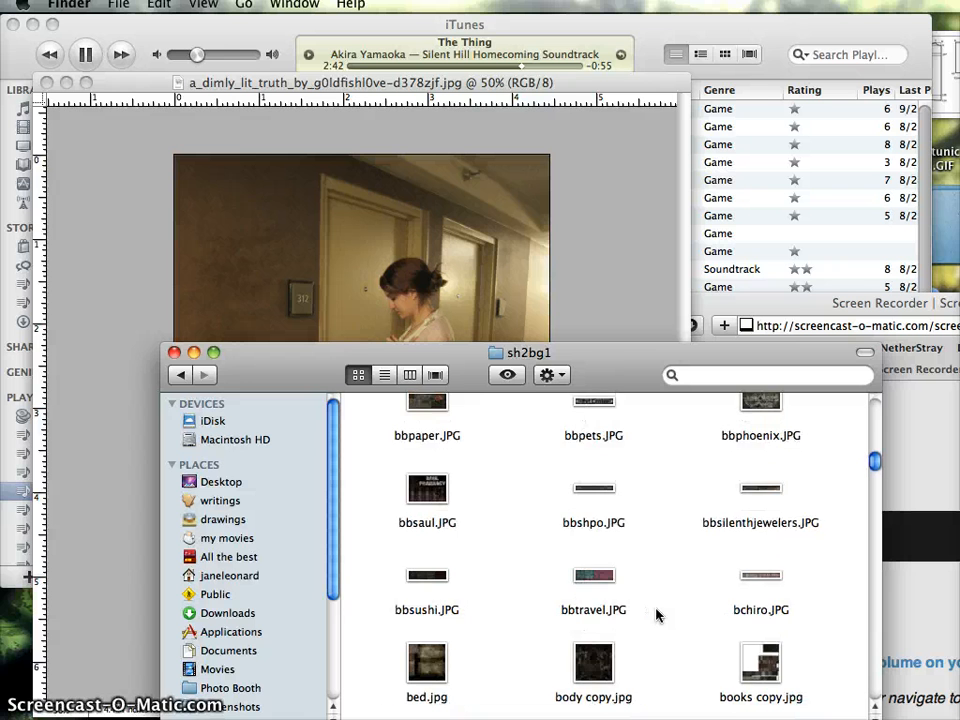
scroll(656, 615, down, 8)
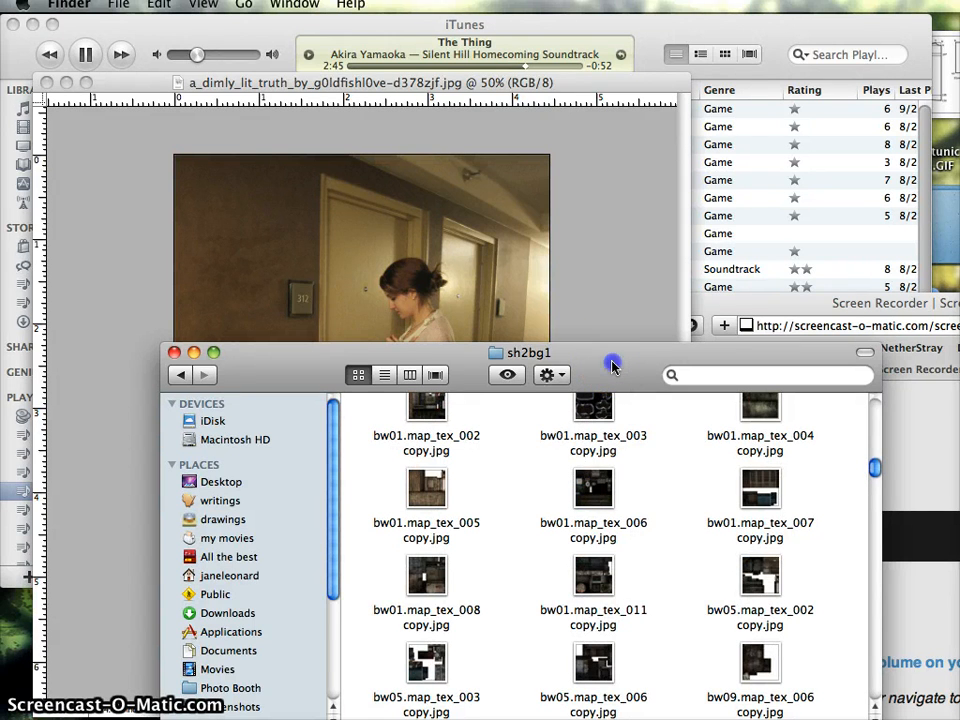
drag(613, 368, 597, 264)
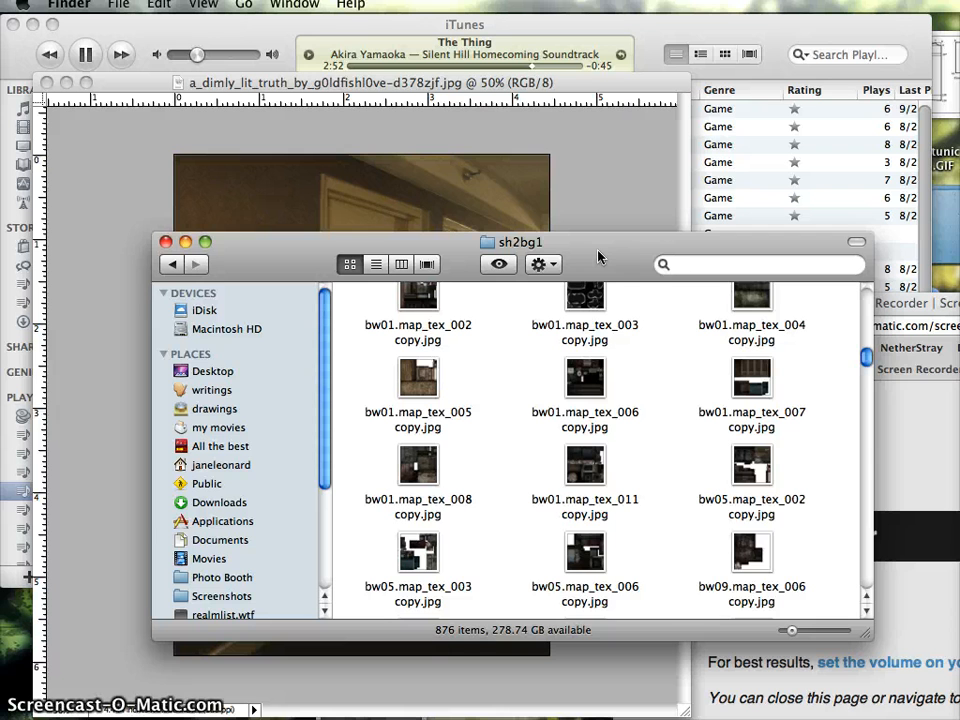
drag(598, 258, 677, 167)
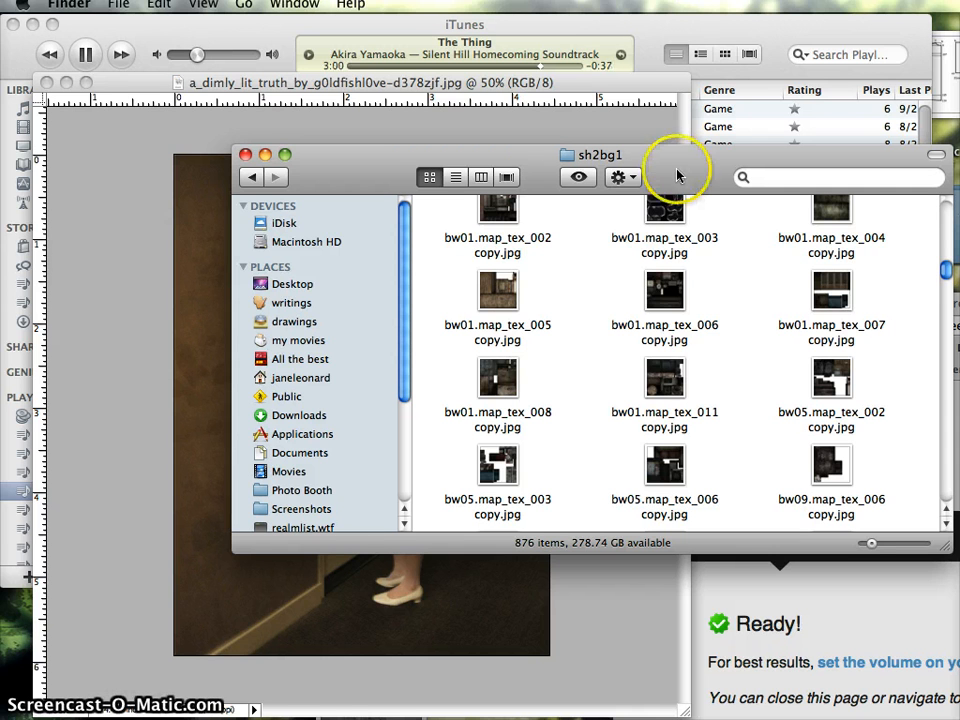
- Find the striped wallpaper texture ap84.map_tex_007 copy.jpg in the sh2bg1 folder and open it in Preview
scroll(726, 365, down, 3)
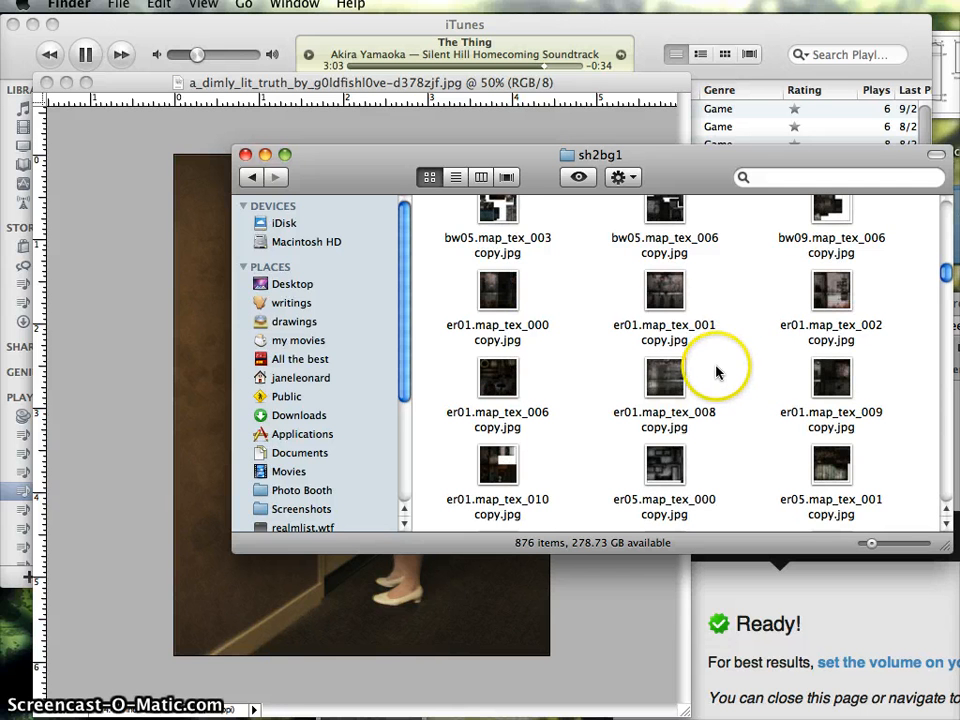
scroll(727, 371, down, 3)
scroll(726, 371, down, 10)
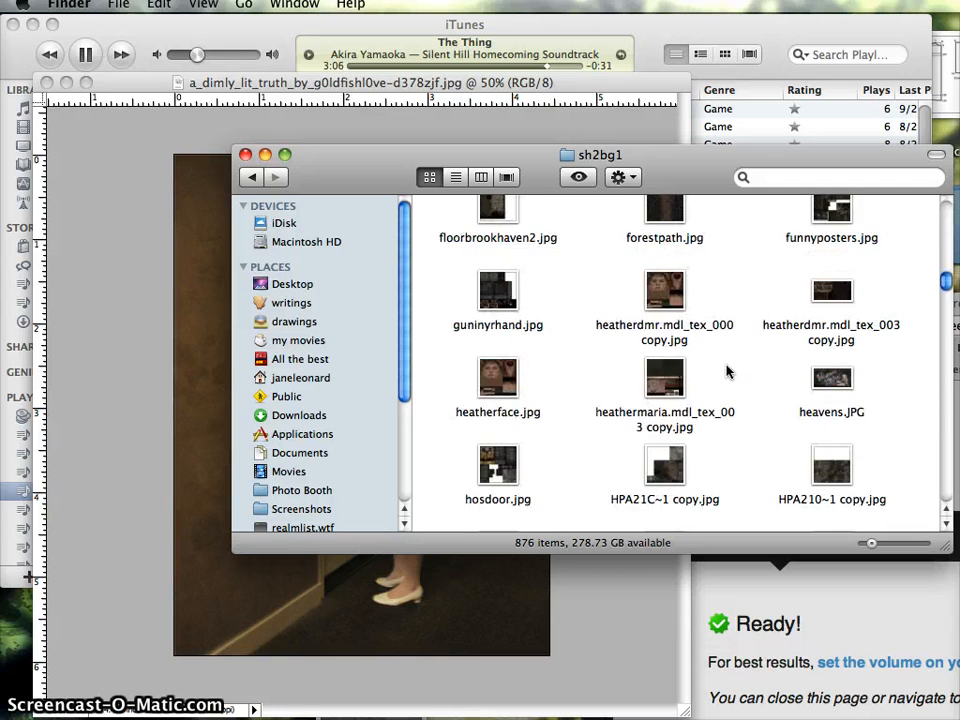
scroll(727, 371, up, 15)
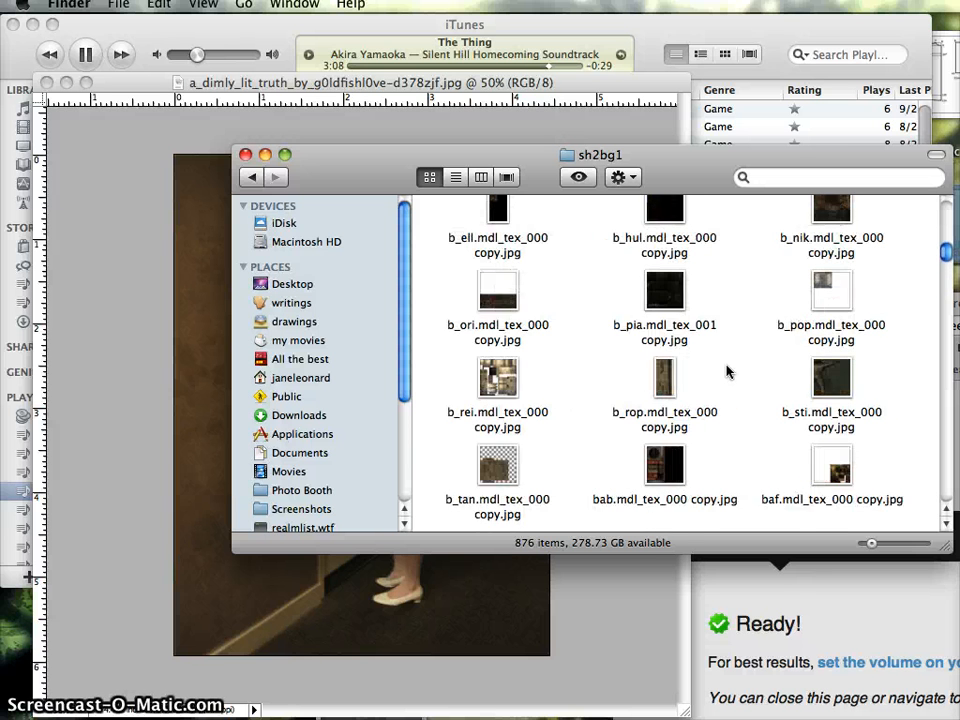
scroll(727, 371, up, 3)
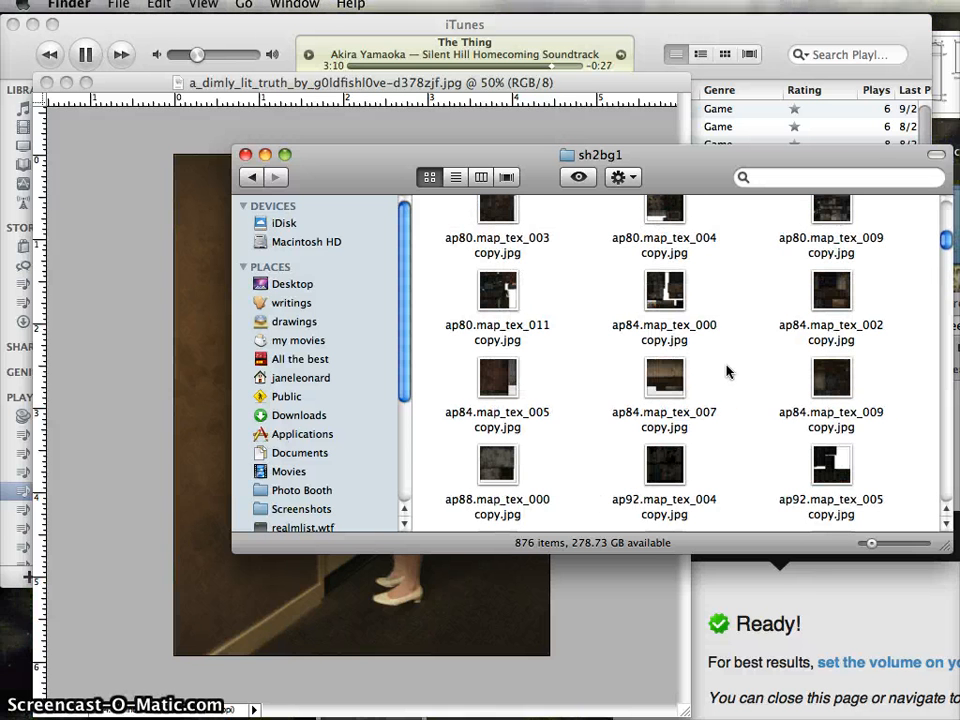
click(676, 380)
double_click(676, 380)
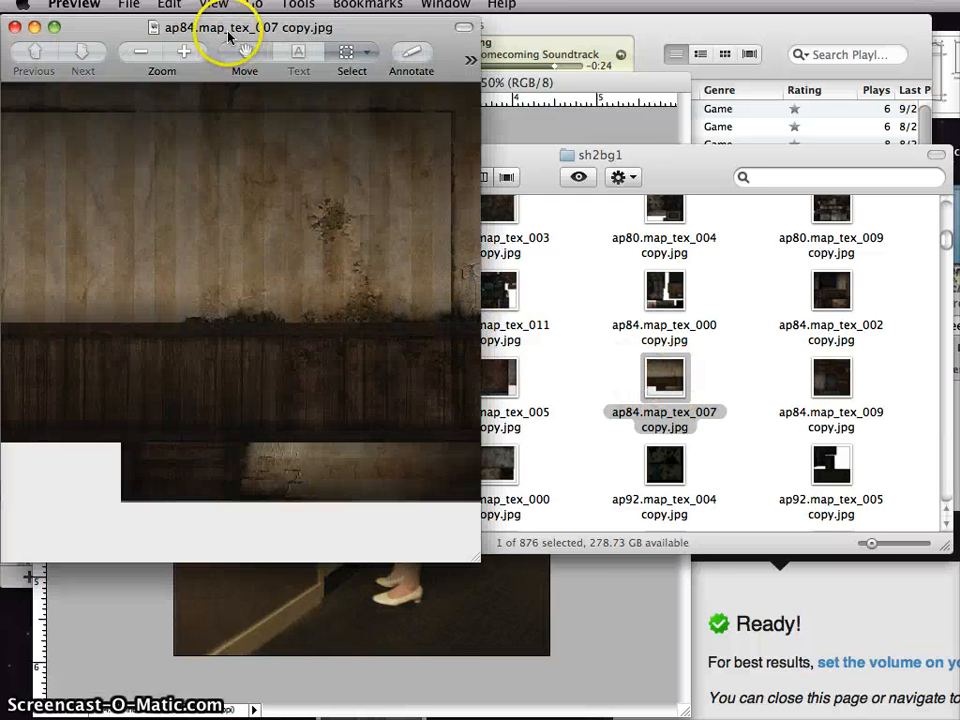
drag(222, 30, 340, 84)
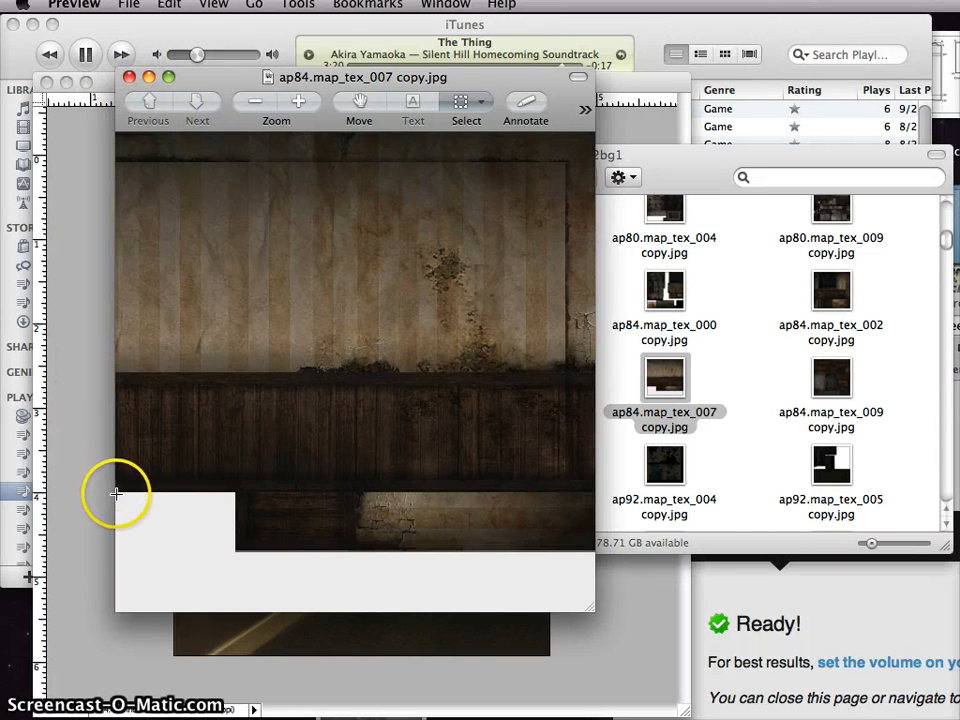
- Copy the striped wallpaper and dark wood panelling area from the texture and paste it into the hallway photo as a new layer
drag(180, 398, 545, 195)
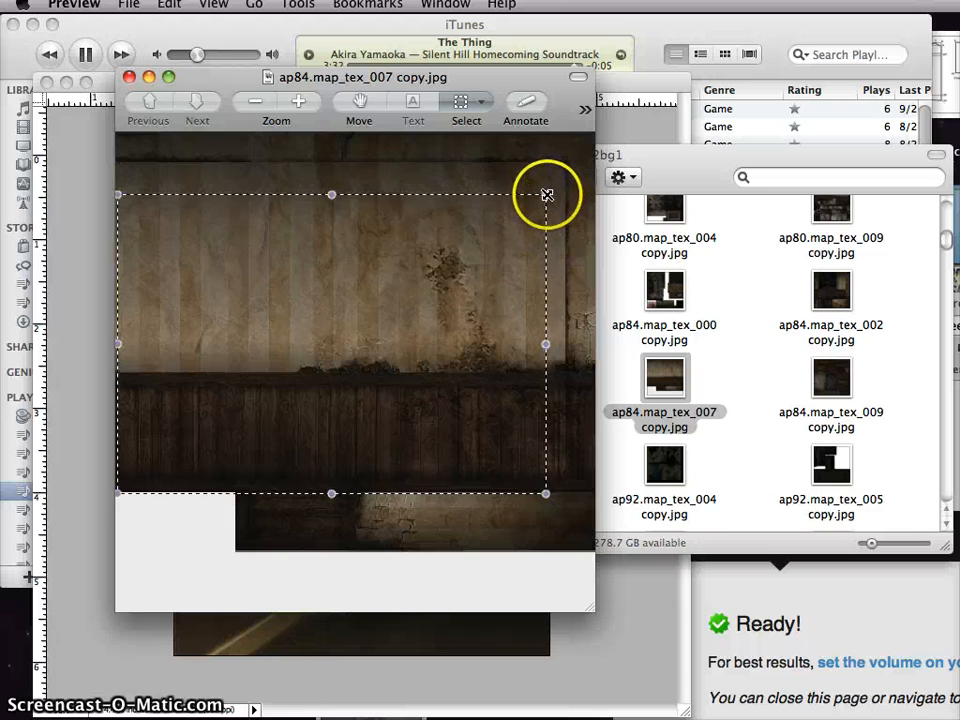
drag(546, 193, 564, 162)
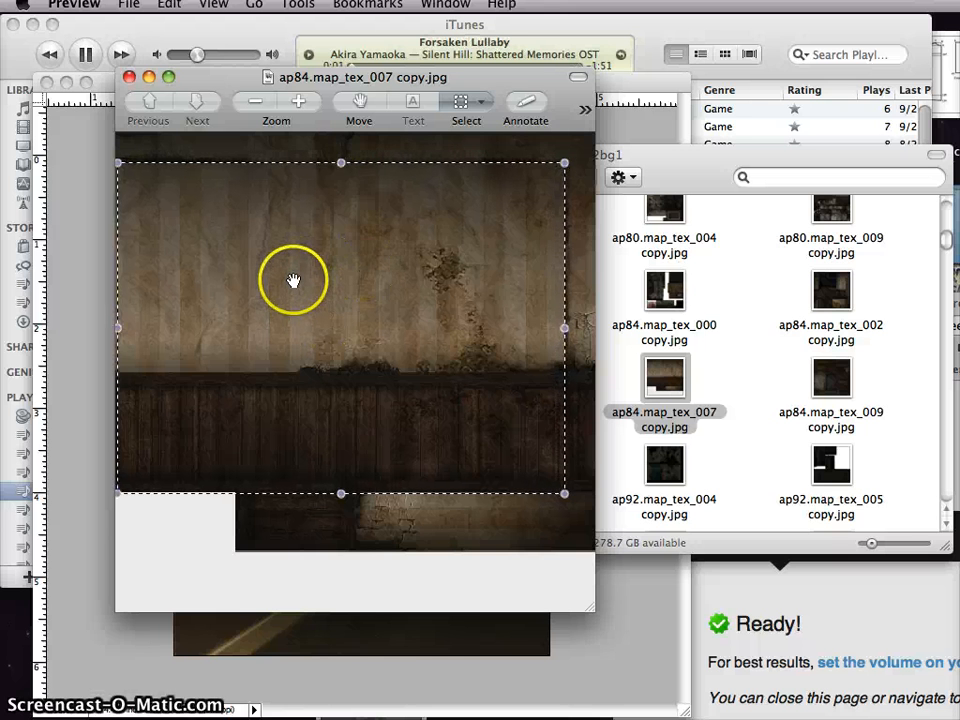
click(128, 78)
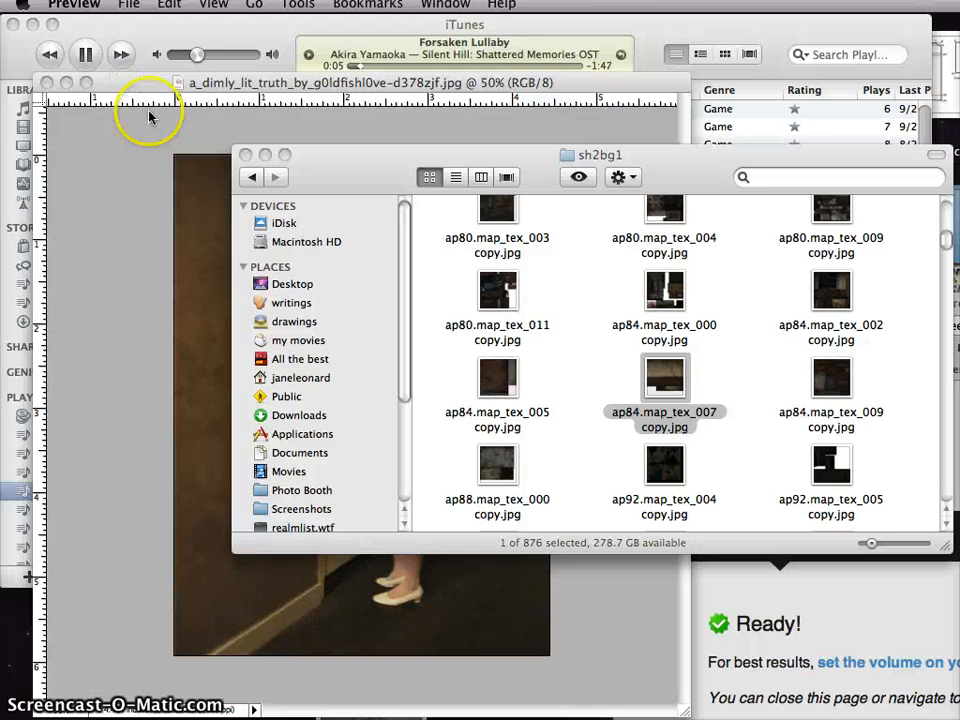
click(151, 238)
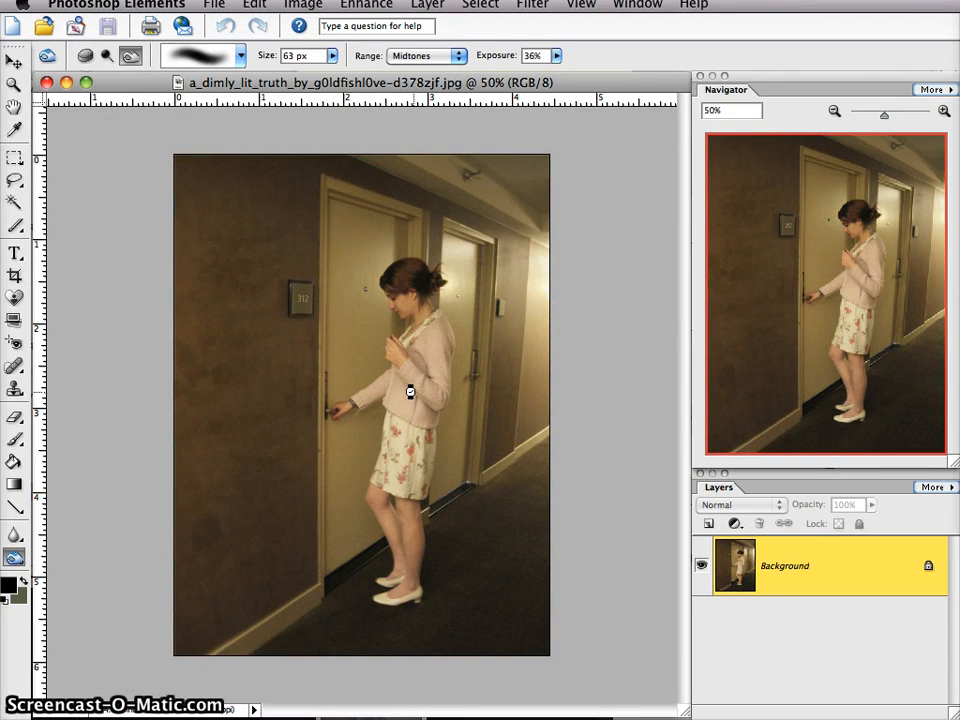
key(super+v)
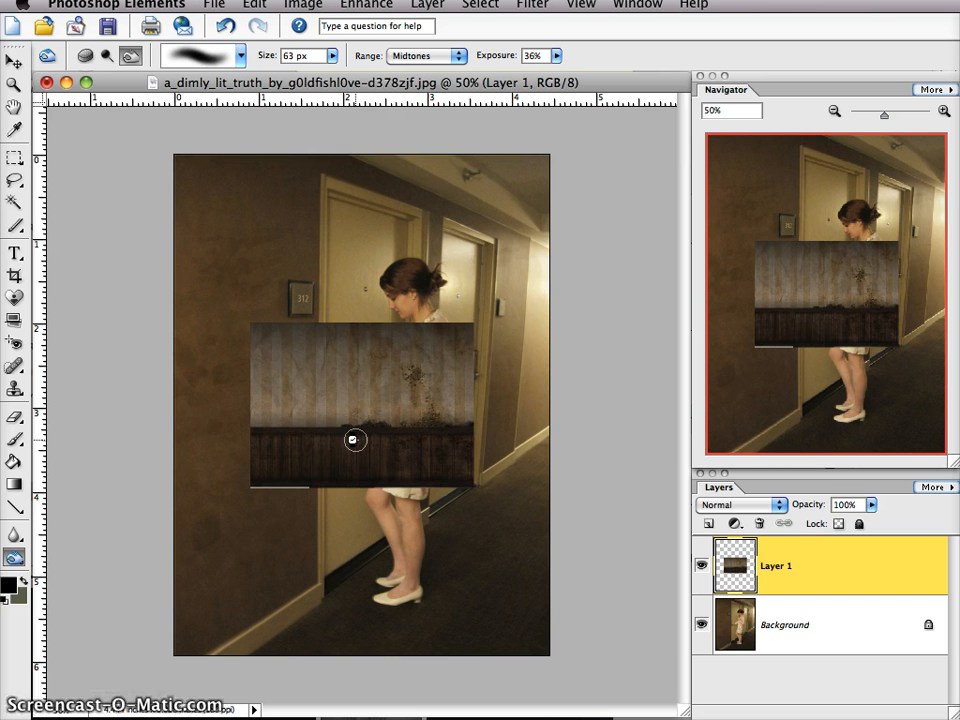
- Switch back to Finder and open the shhtextures folder in Downloads
click(491, 642)
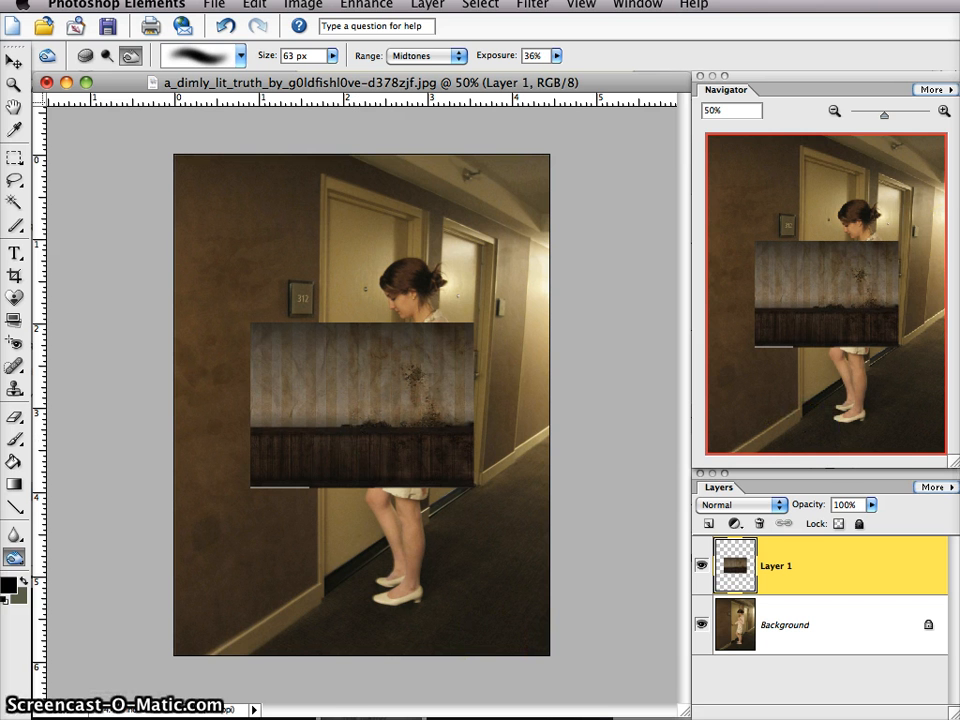
key(F3)
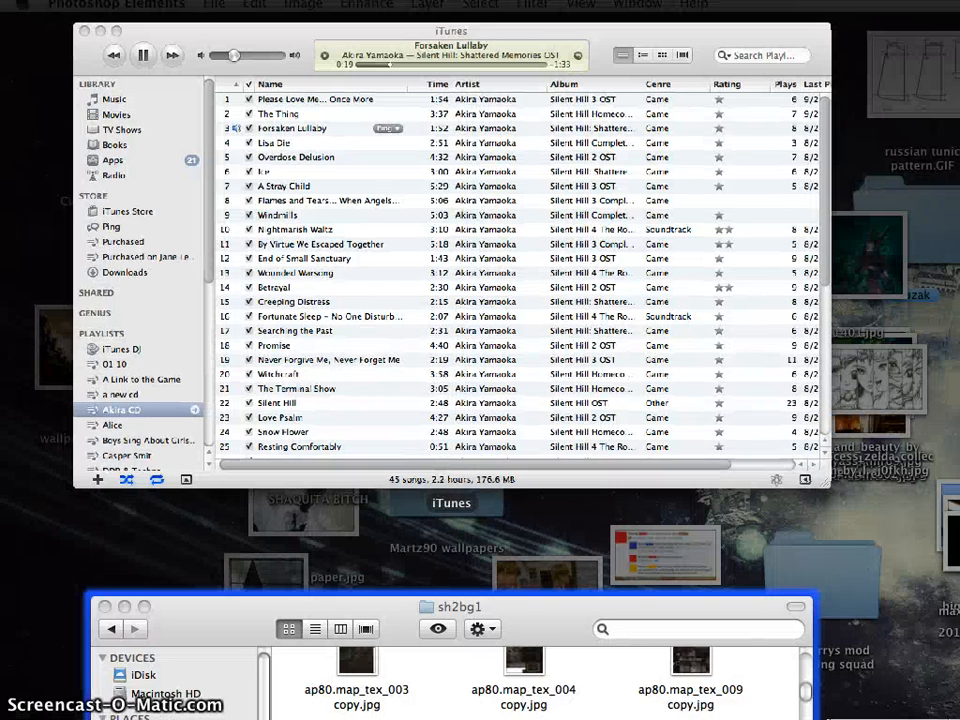
key(F3)
key(F3)
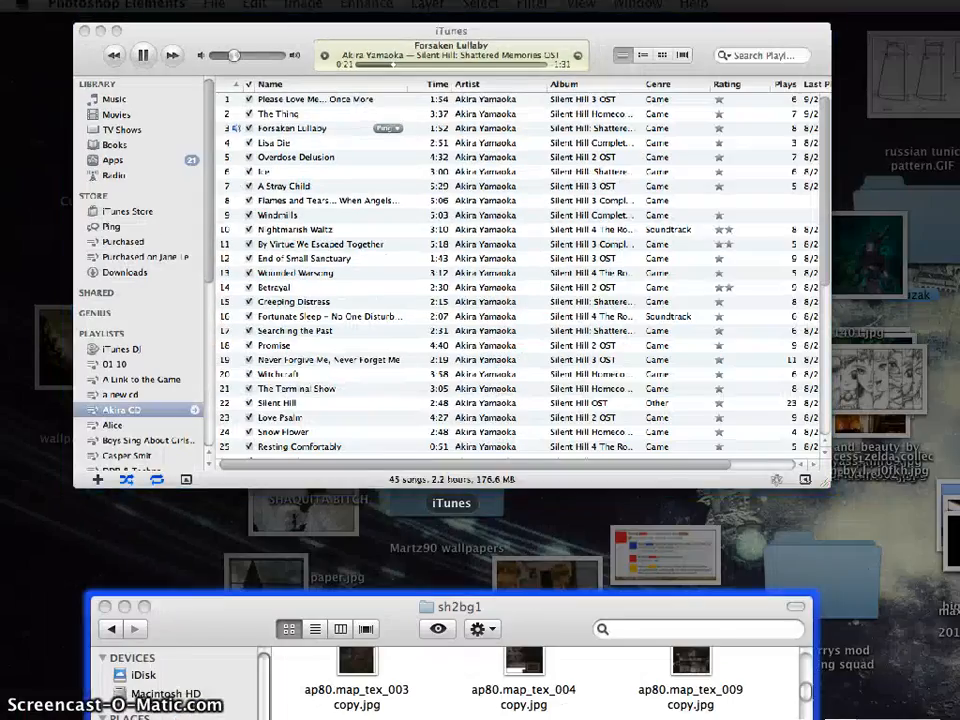
click(619, 710)
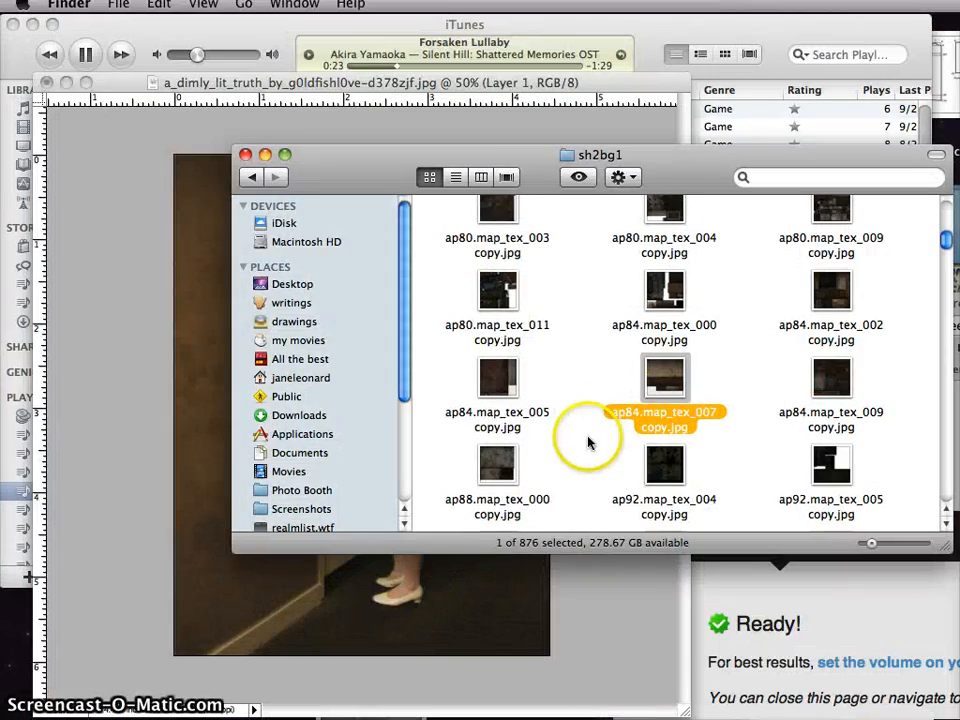
click(252, 178)
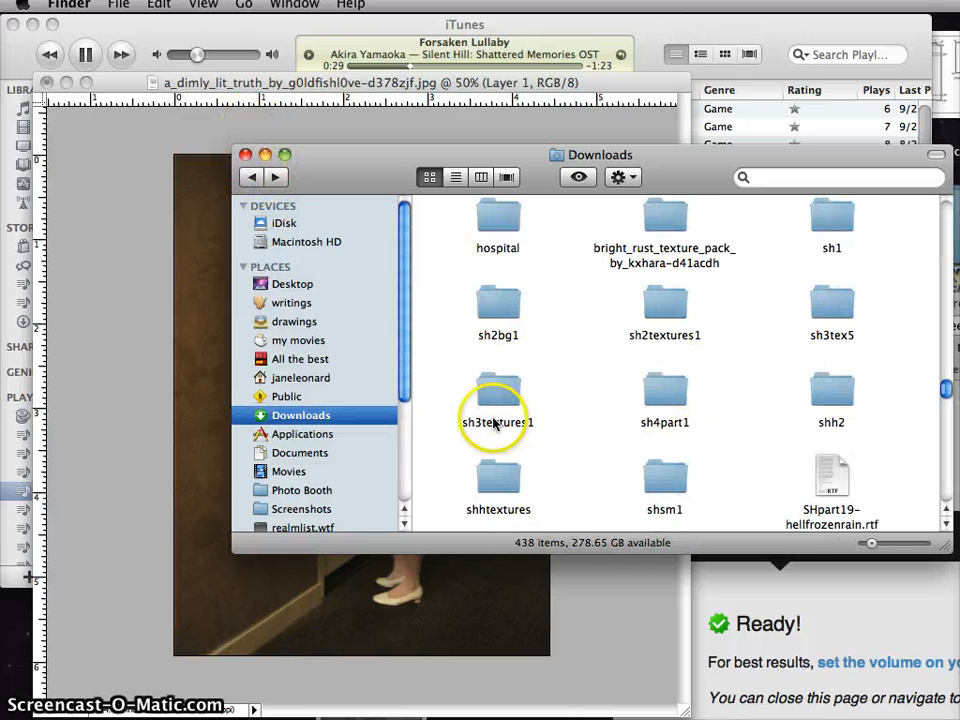
double_click(500, 483)
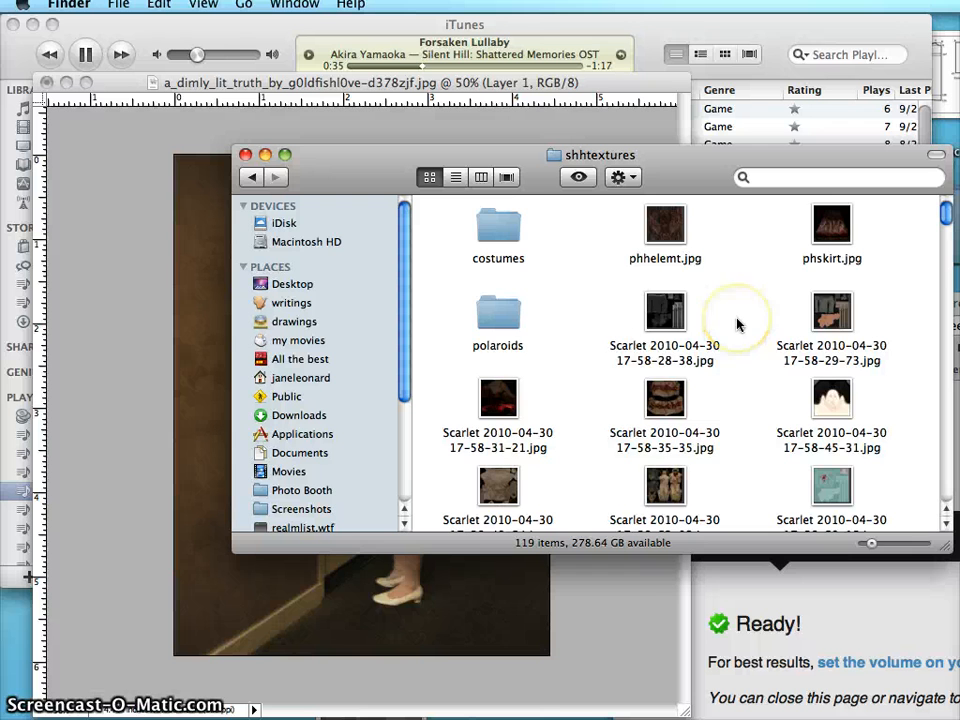
- Look through the texture thumbnails in the shhtextures folder for material that suits the hallway scene
scroll(737, 322, down, 5)
scroll(733, 320, down, 5)
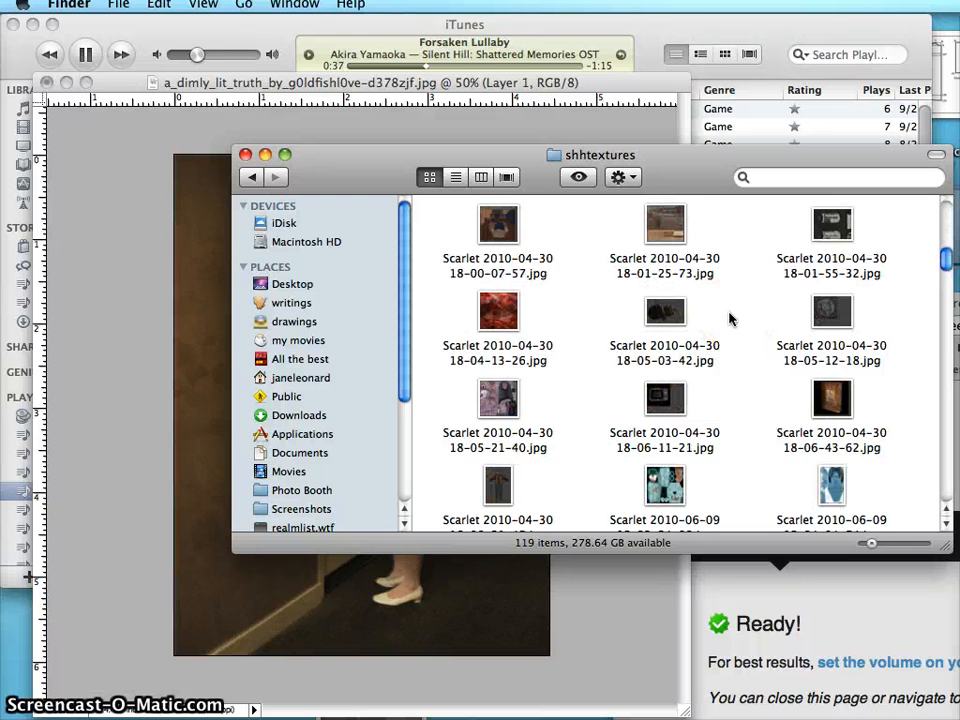
scroll(729, 319, down, 20)
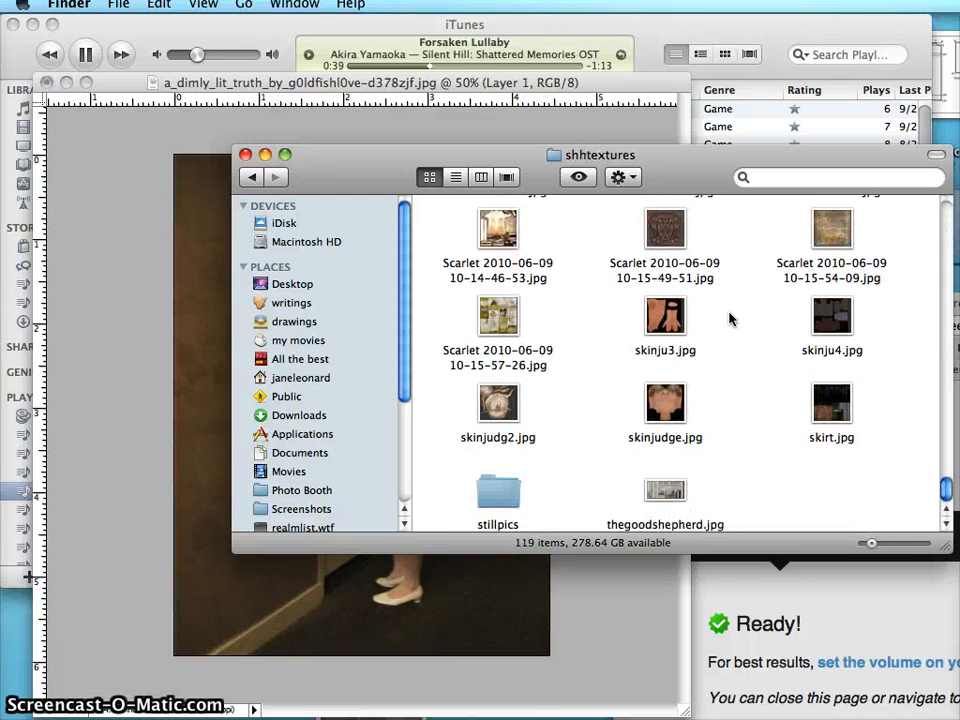
scroll(591, 420, up, 20)
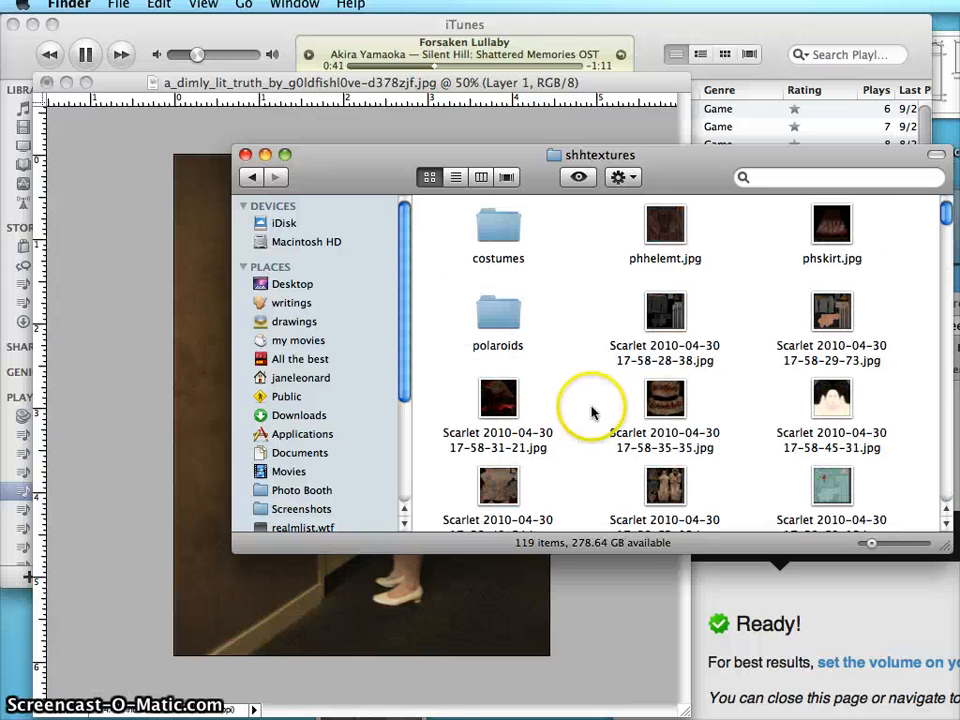
scroll(710, 448, down, 10)
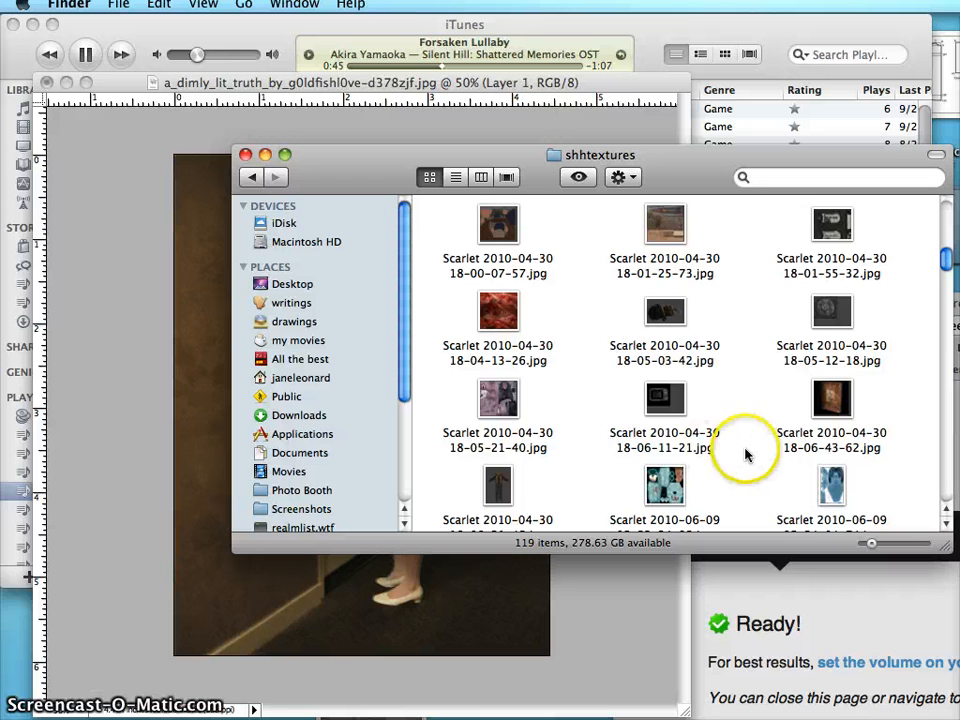
scroll(745, 455, down, 5)
scroll(745, 455, up, 3)
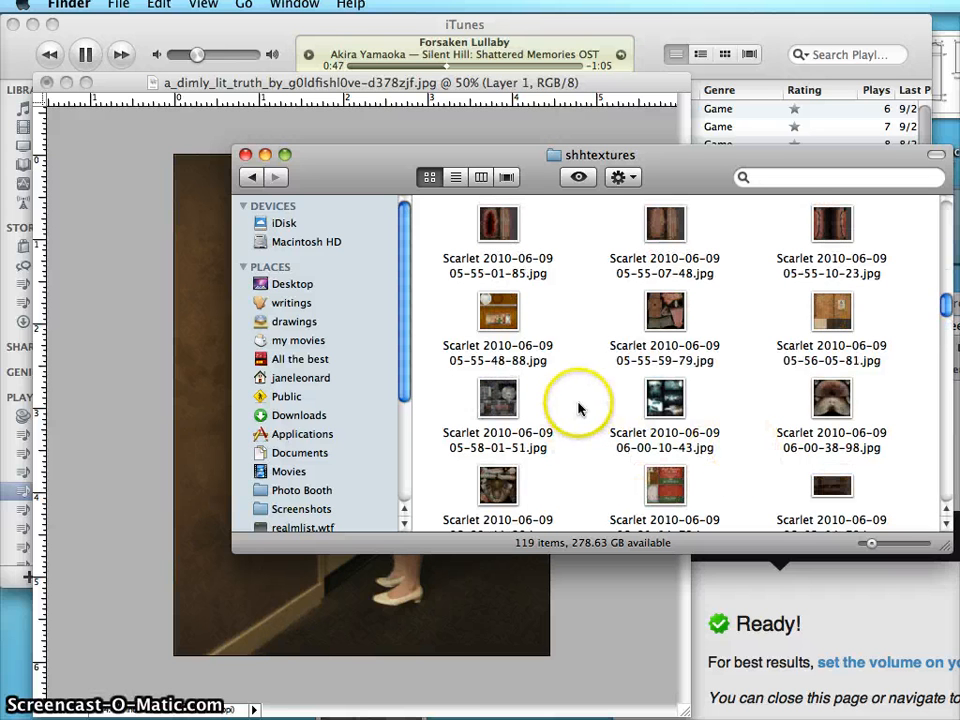
scroll(722, 439, down, 3)
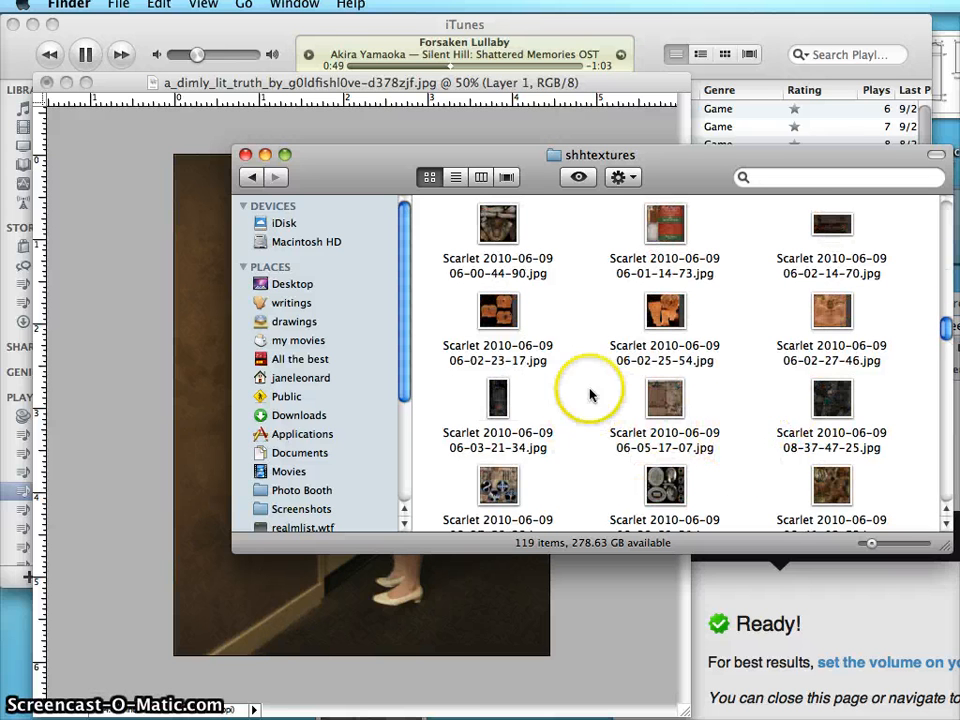
double_click(668, 403)
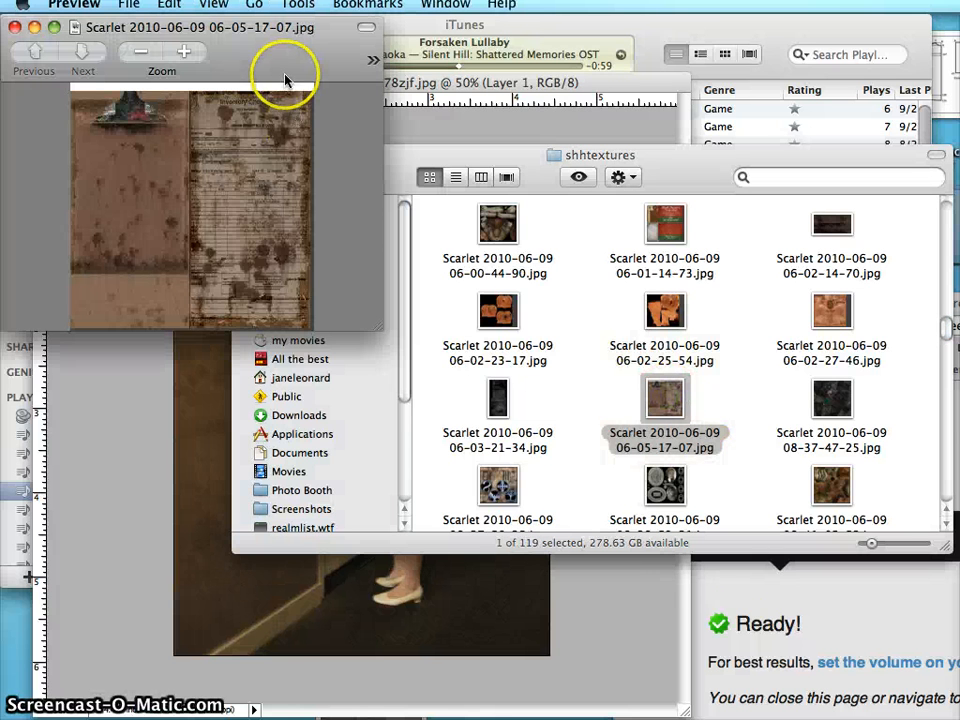
drag(285, 80, 367, 182)
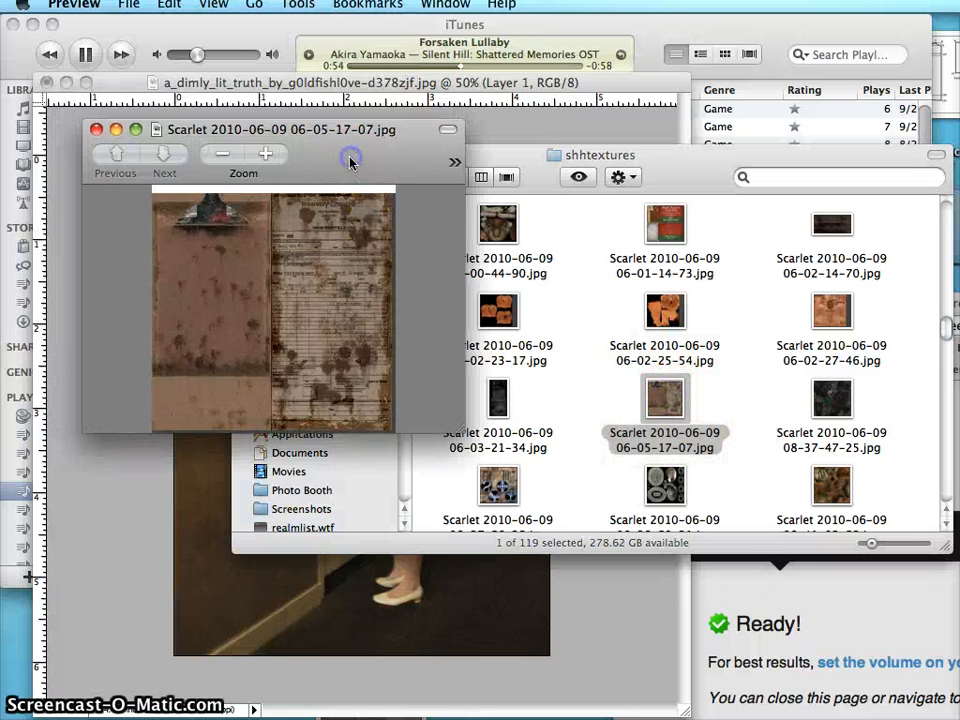
click(97, 130)
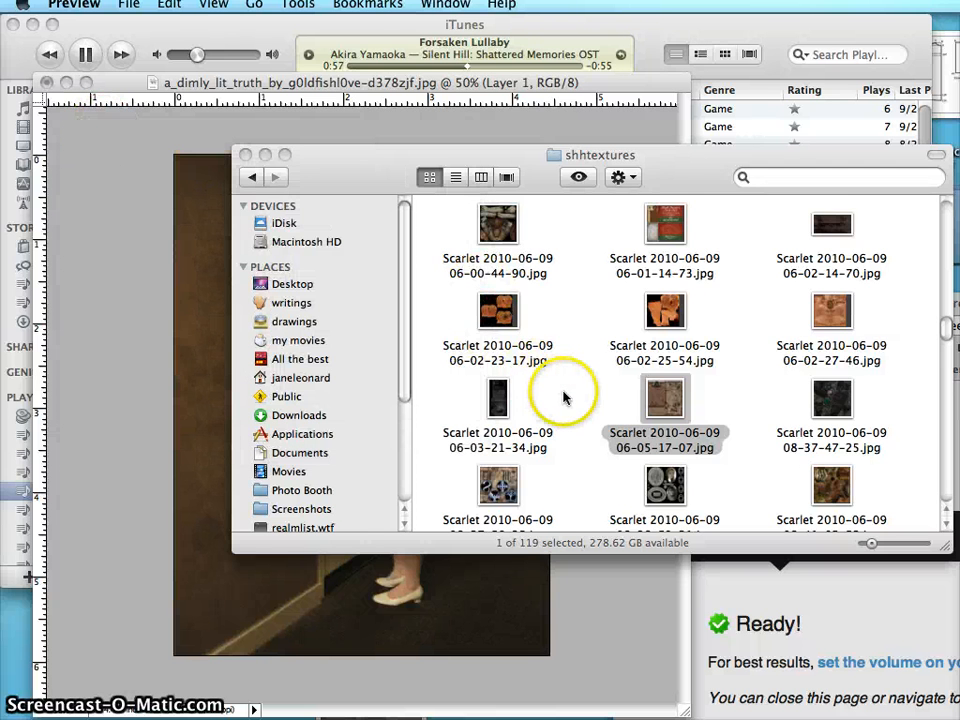
scroll(566, 396, down, 5)
double_click(498, 400)
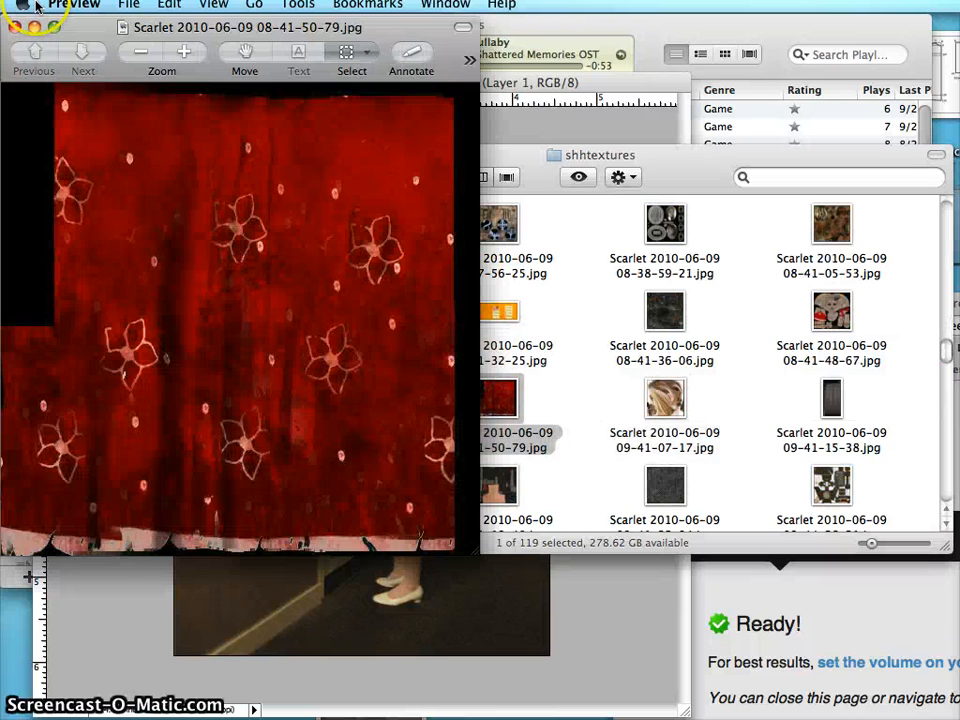
drag(102, 29, 257, 73)
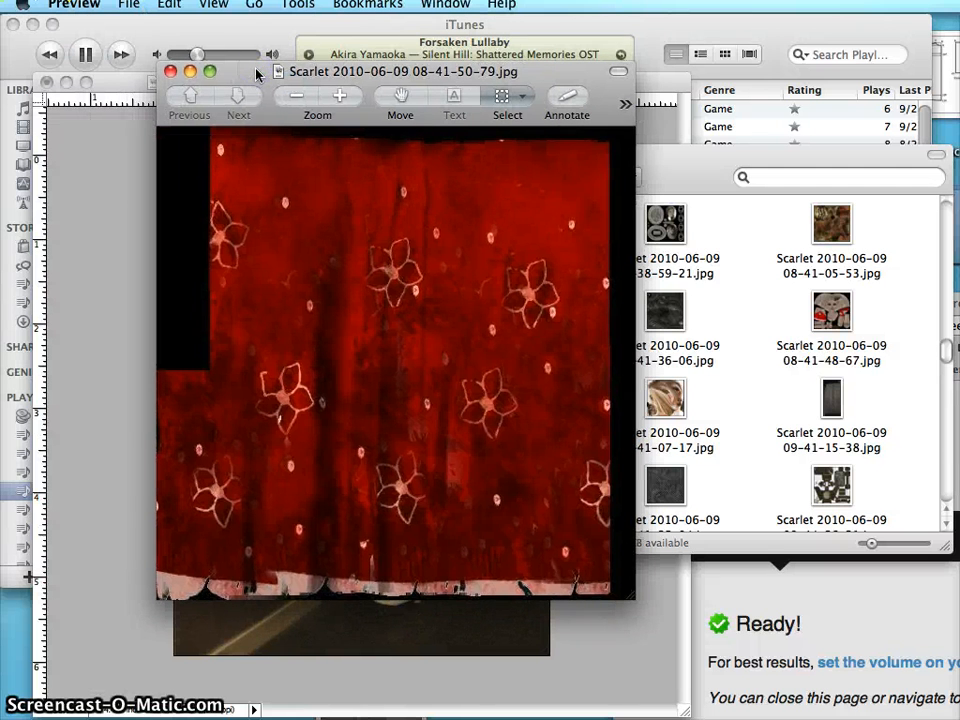
click(170, 72)
- Close the shhtextures folder window and return to the hallway photo in Photoshop Elements
click(257, 163)
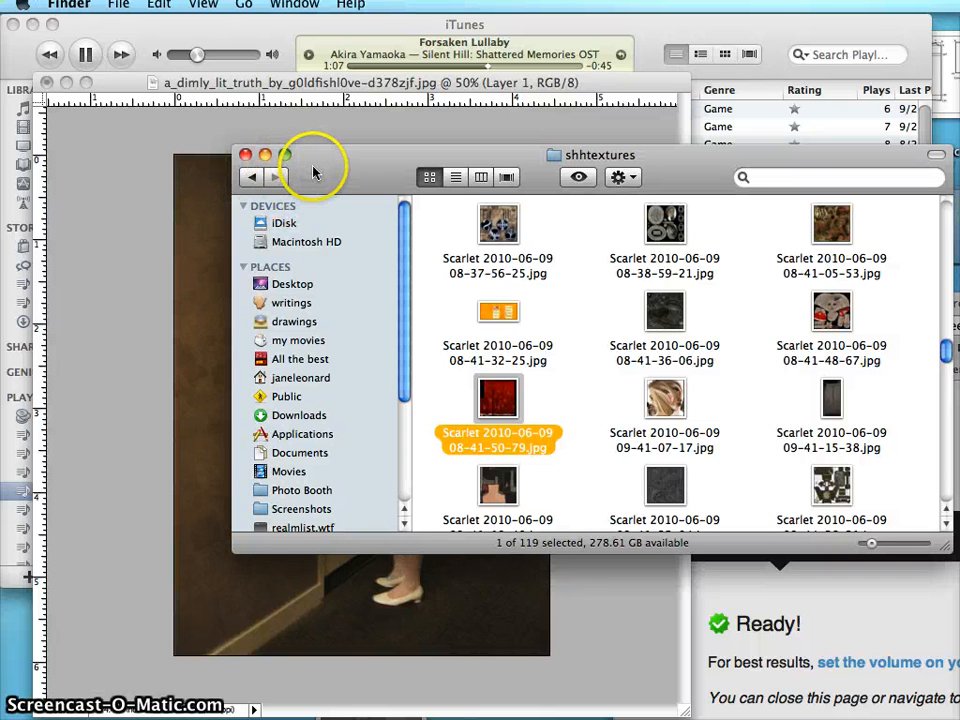
click(248, 157)
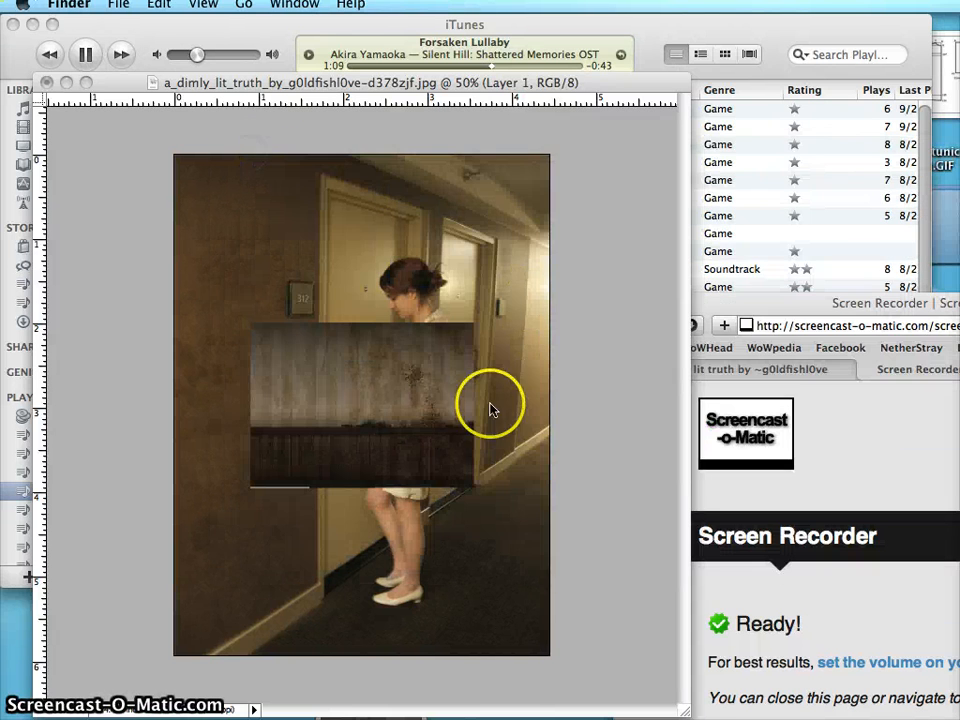
click(433, 403)
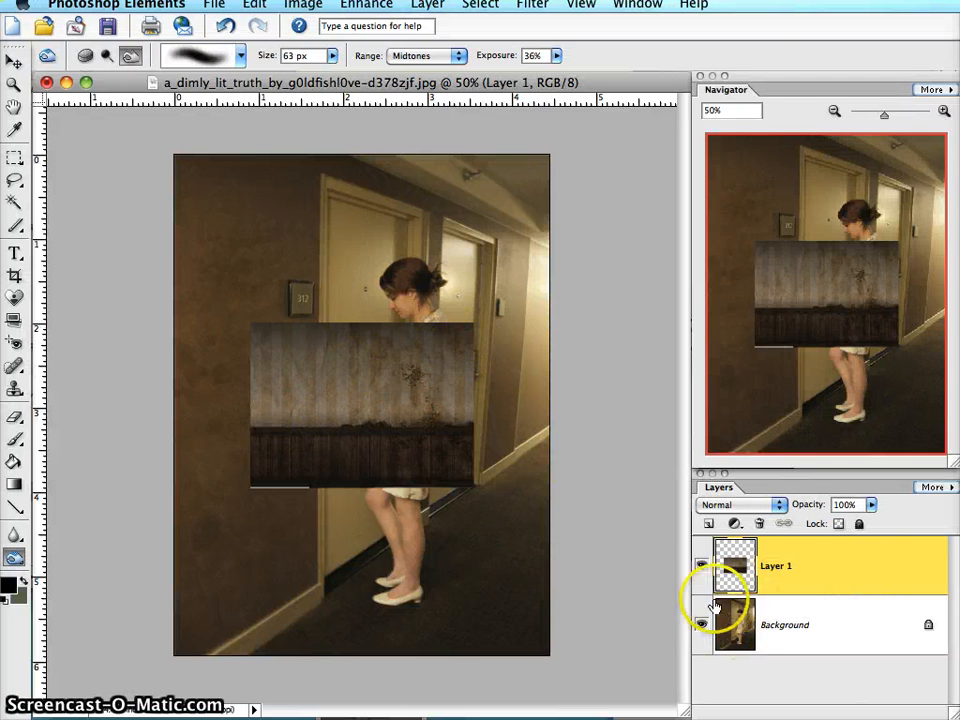
- Select the thin leftover strip along the bottom edge of the pasted wallpaper texture on Layer 1 and delete it
click(14, 157)
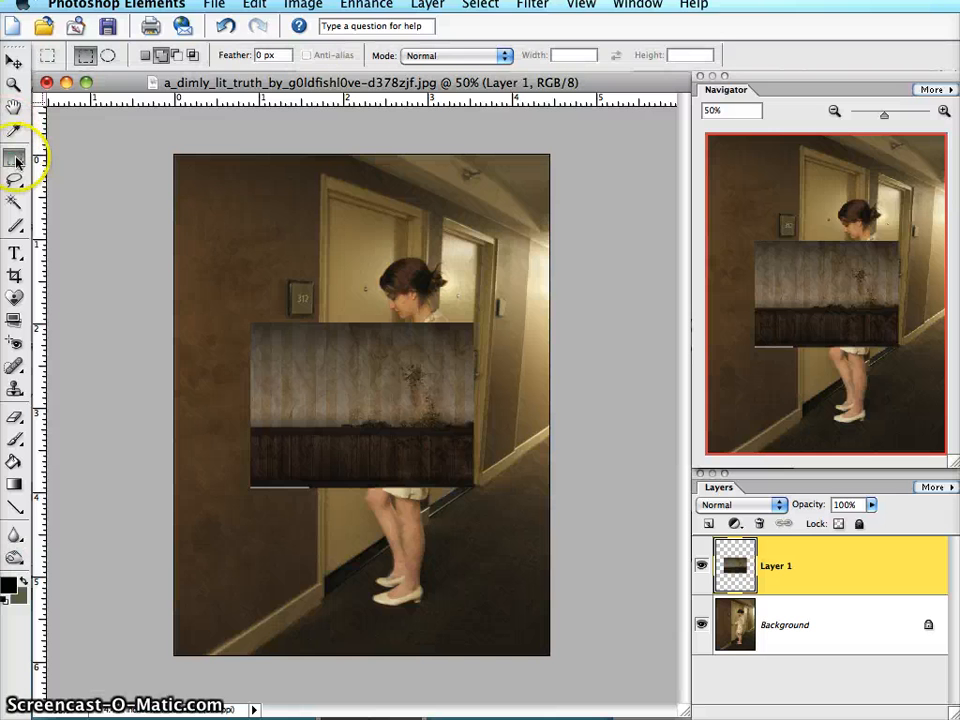
drag(519, 482, 523, 485)
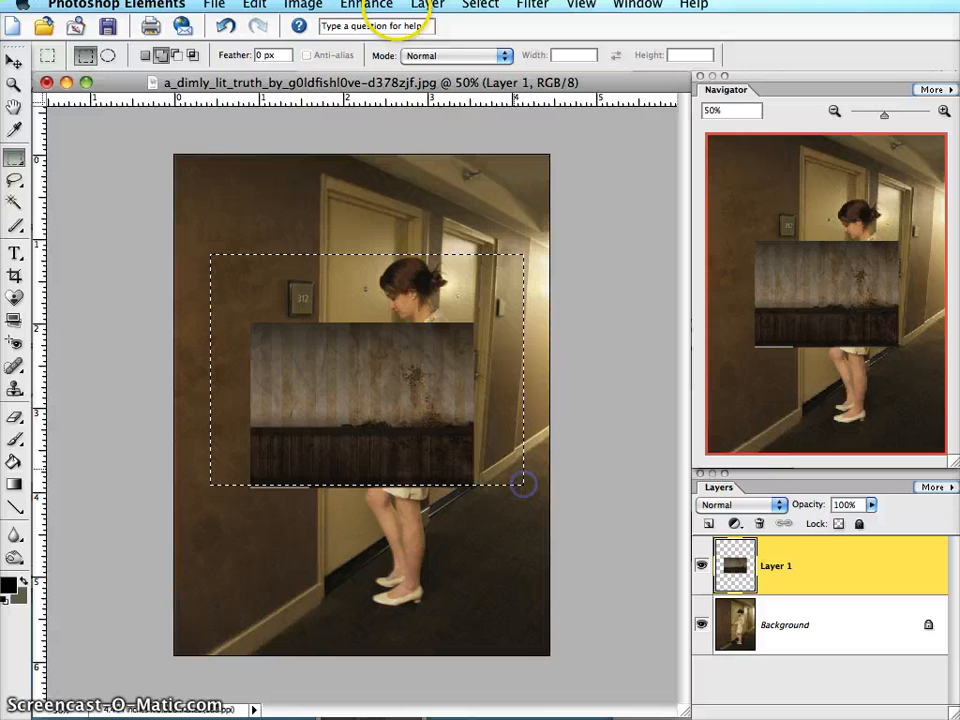
click(237, 186)
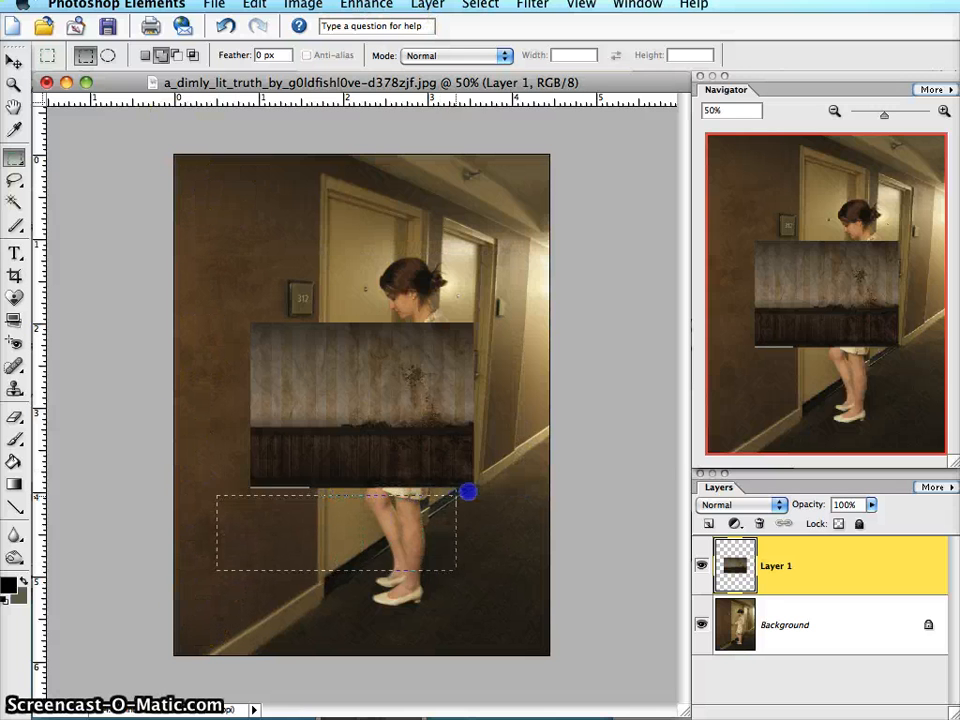
drag(468, 491, 493, 484)
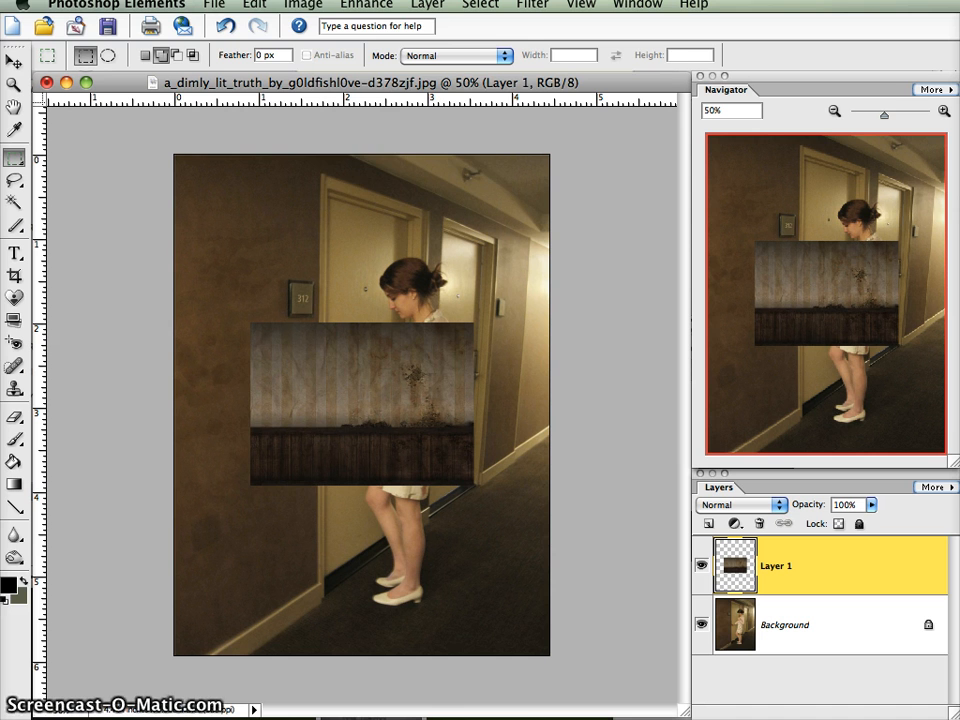
click(303, 4)
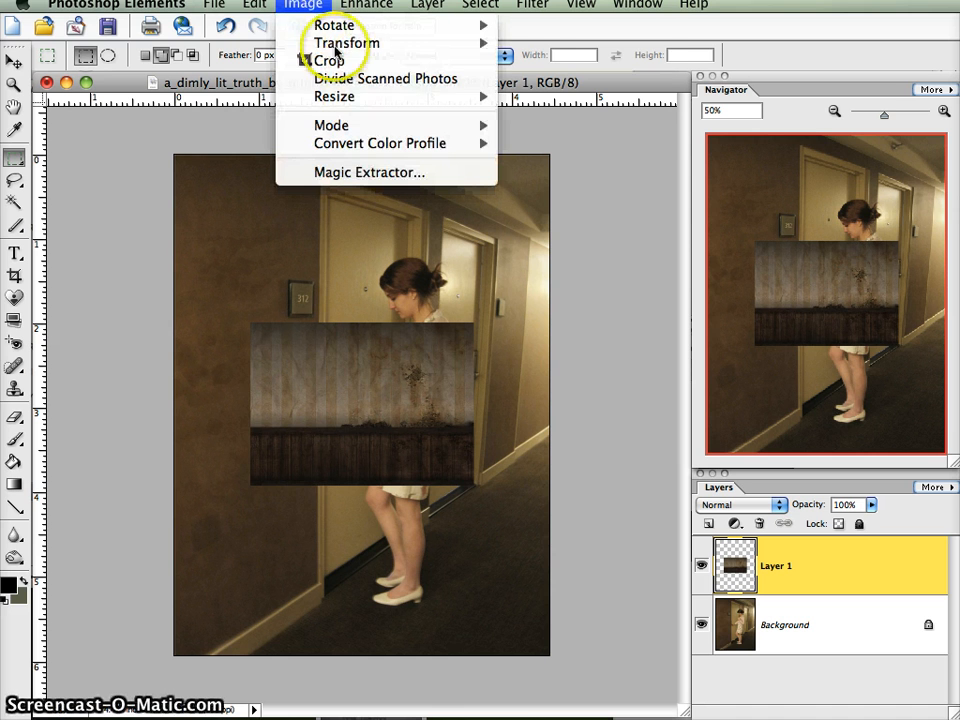
mouse_move(389, 47)
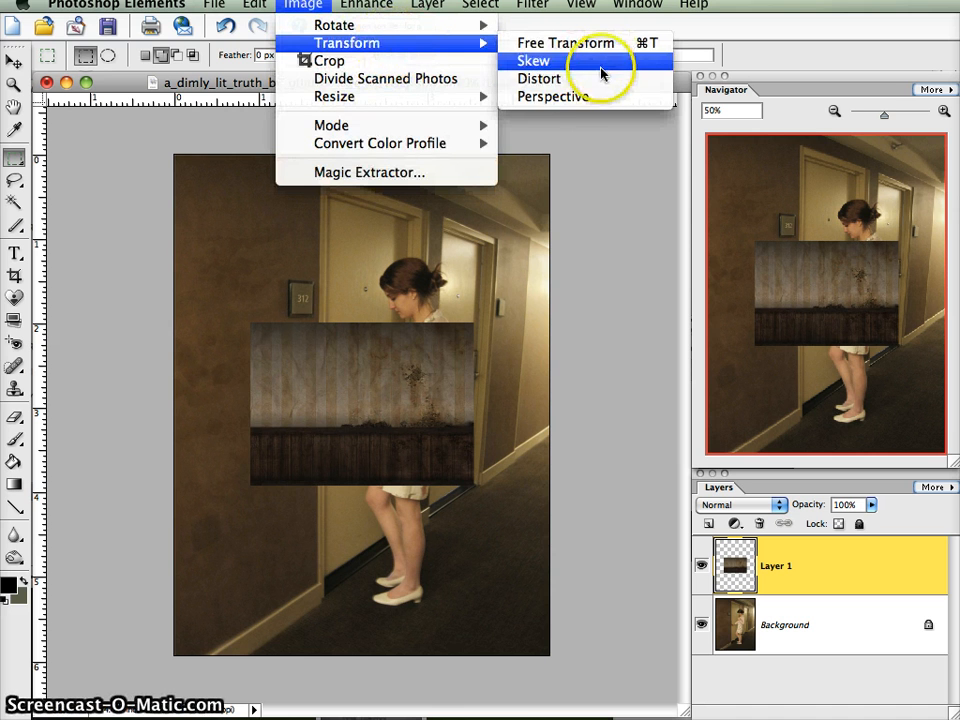
click(590, 97)
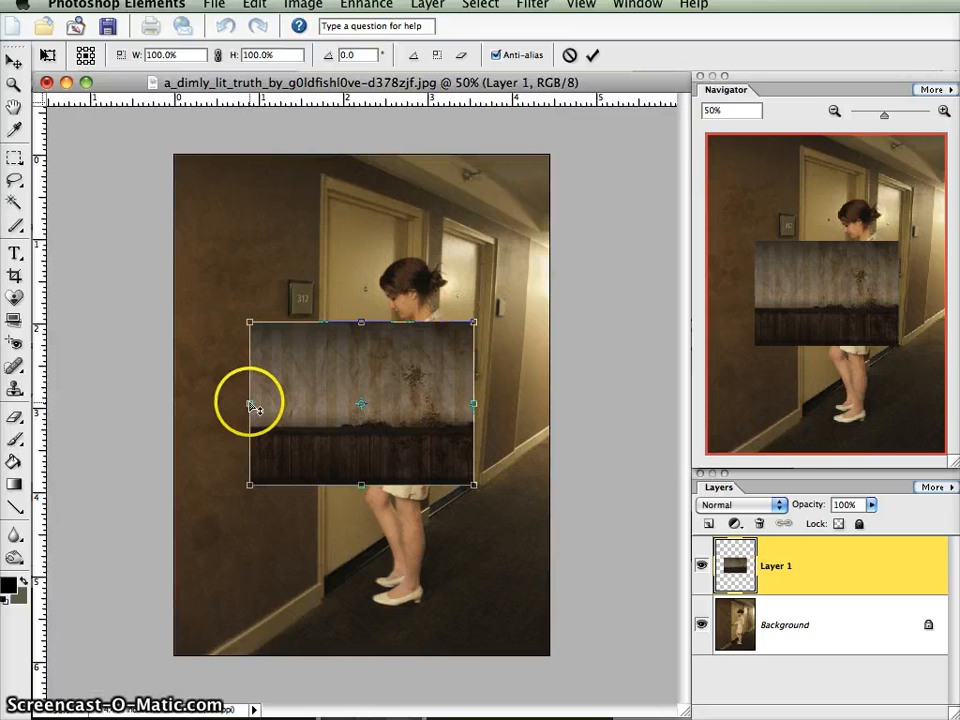
mouse_move(252, 405)
mouse_down()
mouse_move(240, 458)
mouse_move(253, 506)
mouse_move(279, 285)
mouse_move(242, 501)
mouse_move(253, 408)
mouse_up()
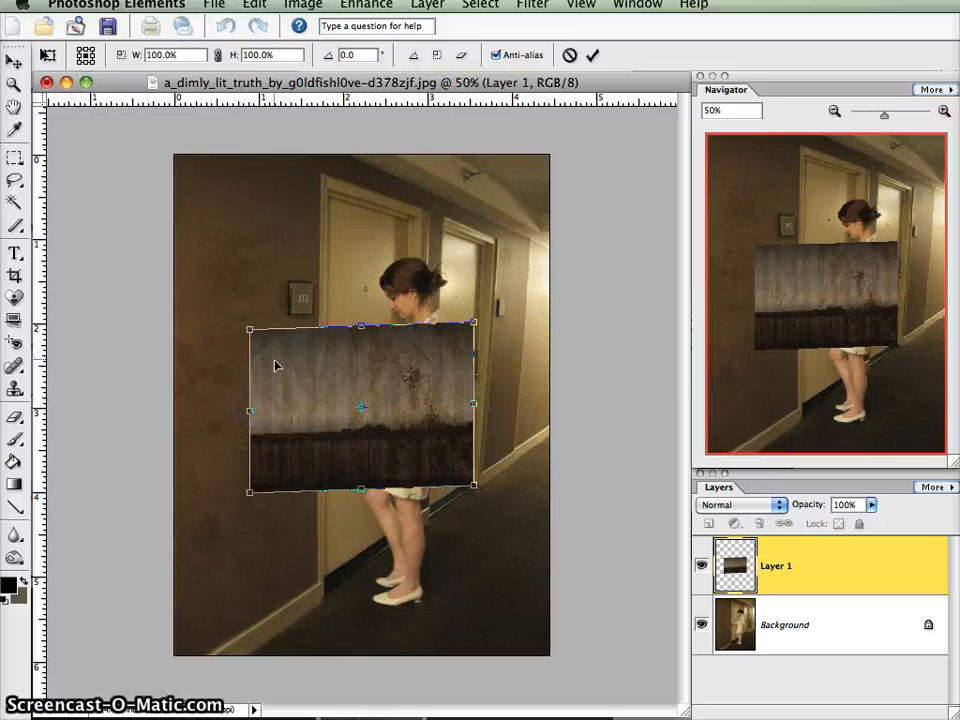
drag(251, 332, 250, 211)
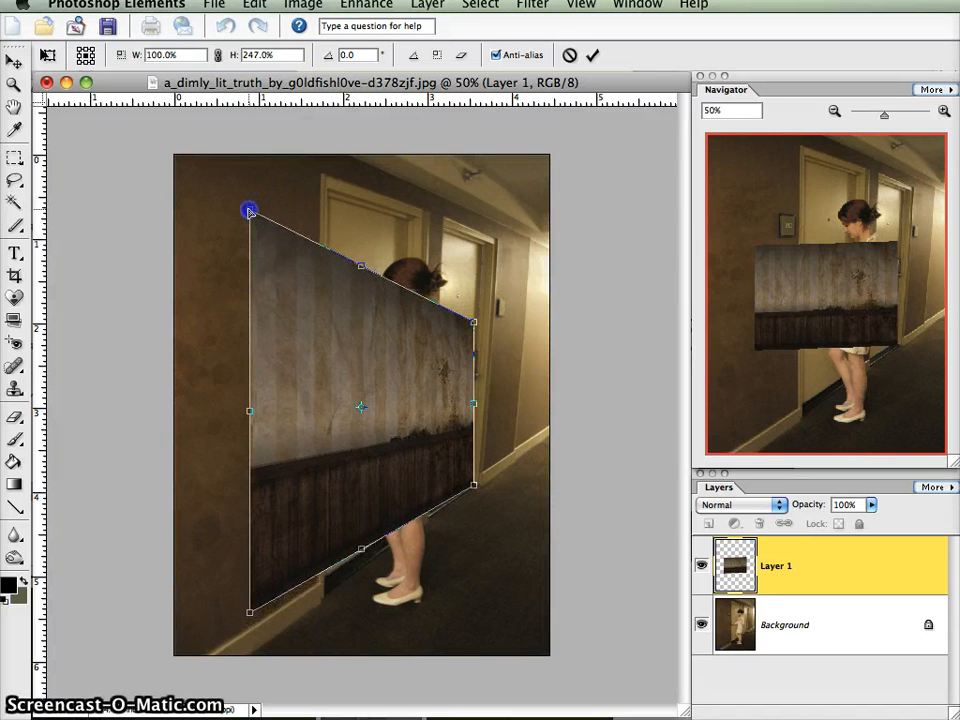
click(570, 56)
click(312, 498)
- Lower the opacity of Layer 1 to 59% so the photo shows through the wallpaper texture
click(871, 505)
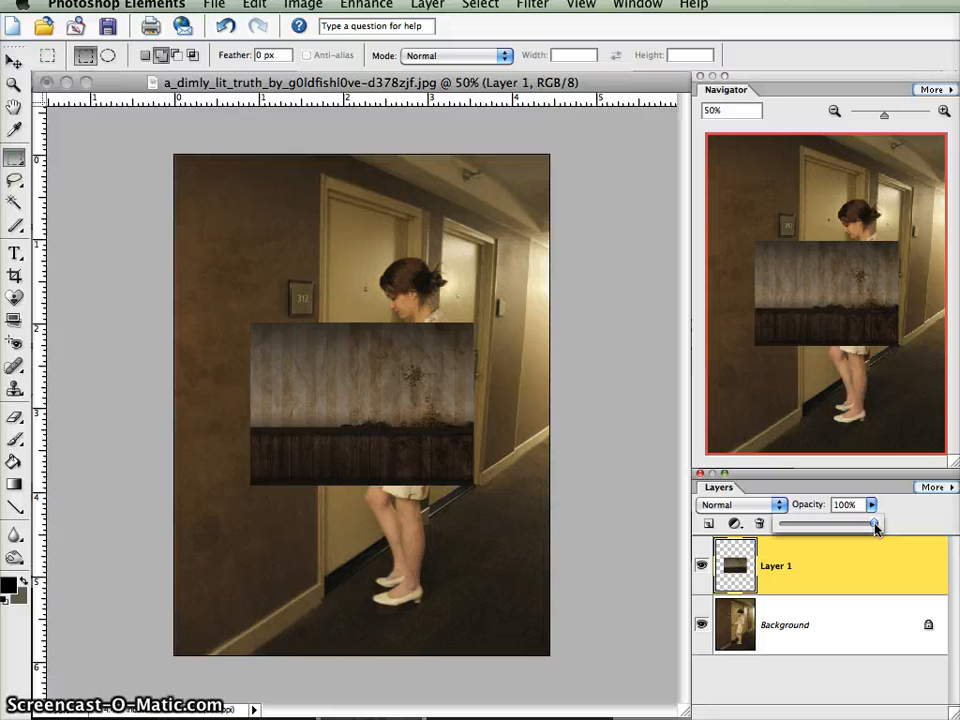
drag(875, 529, 837, 532)
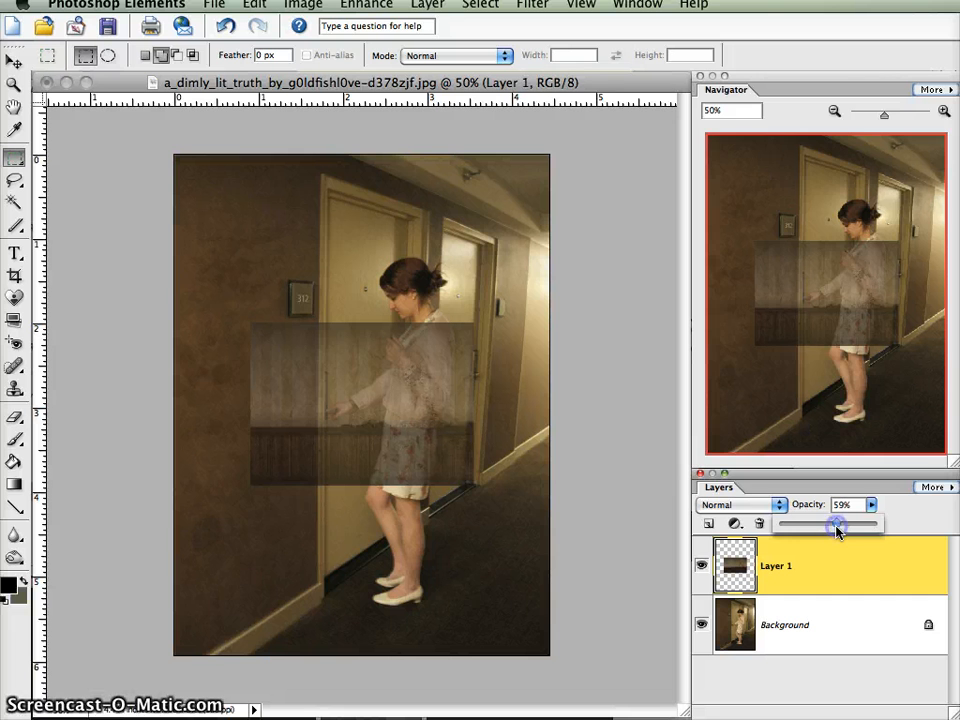
click(873, 507)
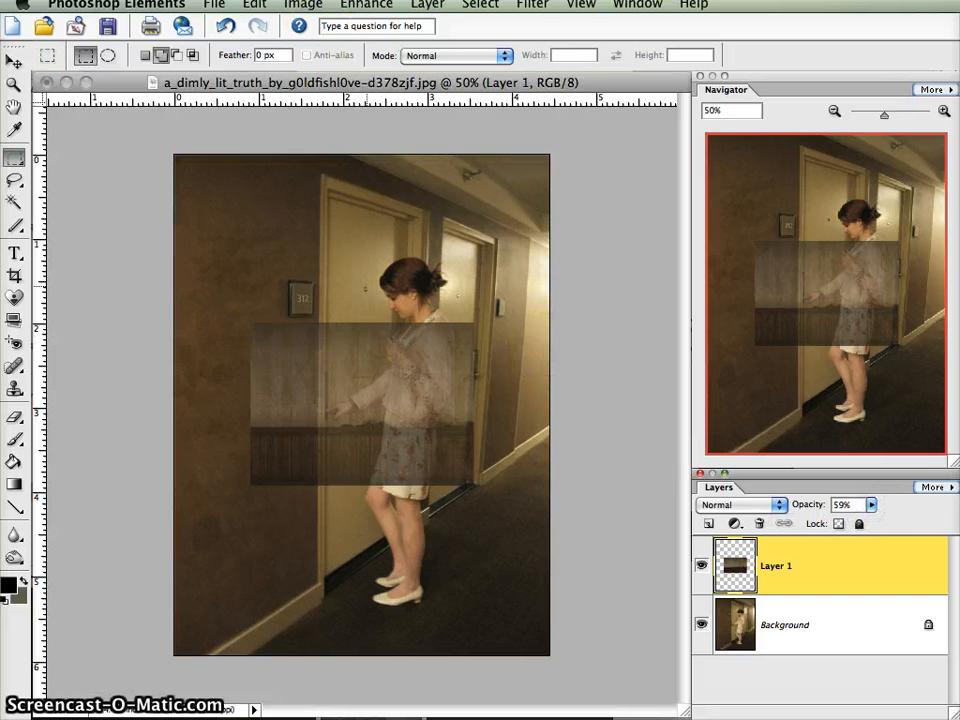
- Move the wallpaper layer against the photo's right edge and apply a Perspective transform that heightens its left side to about 263%
click(366, 4)
mouse_move(357, 45)
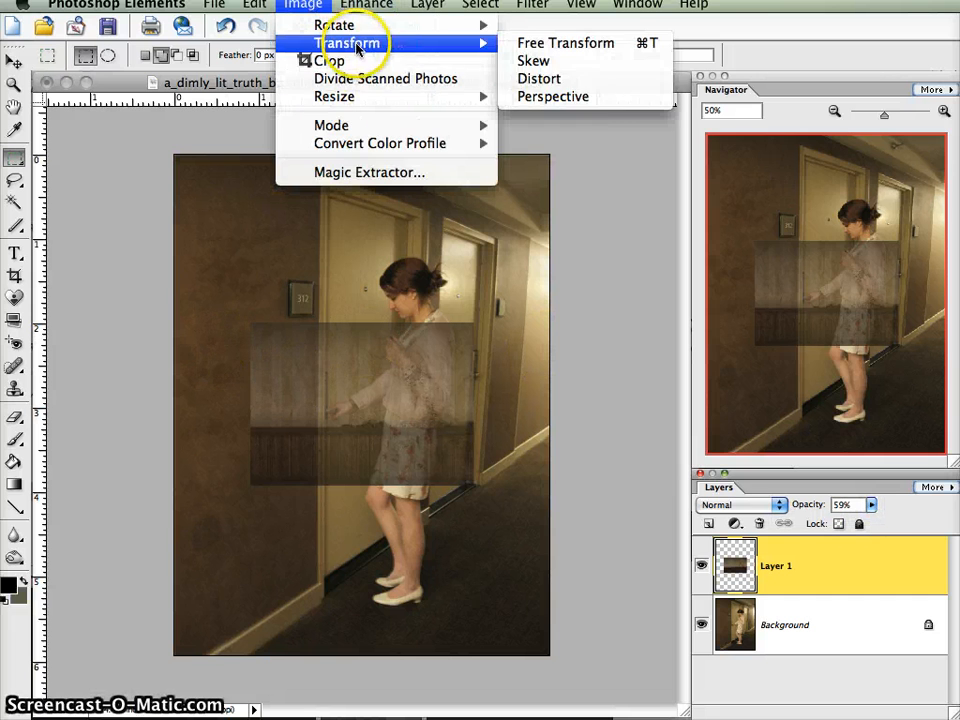
click(601, 99)
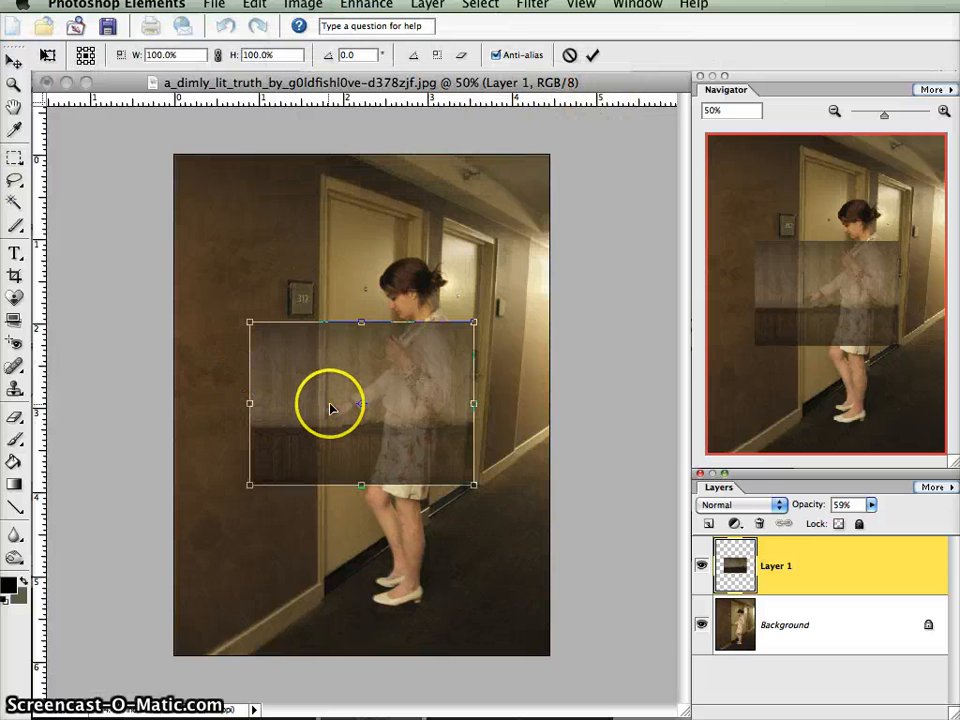
drag(332, 403, 407, 341)
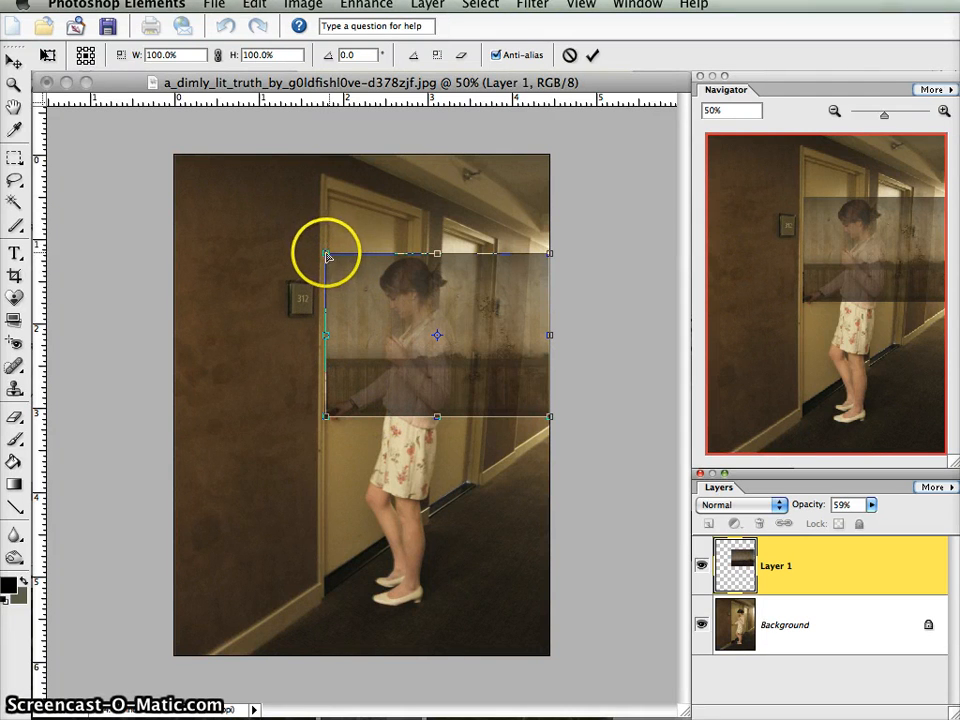
drag(326, 256, 325, 122)
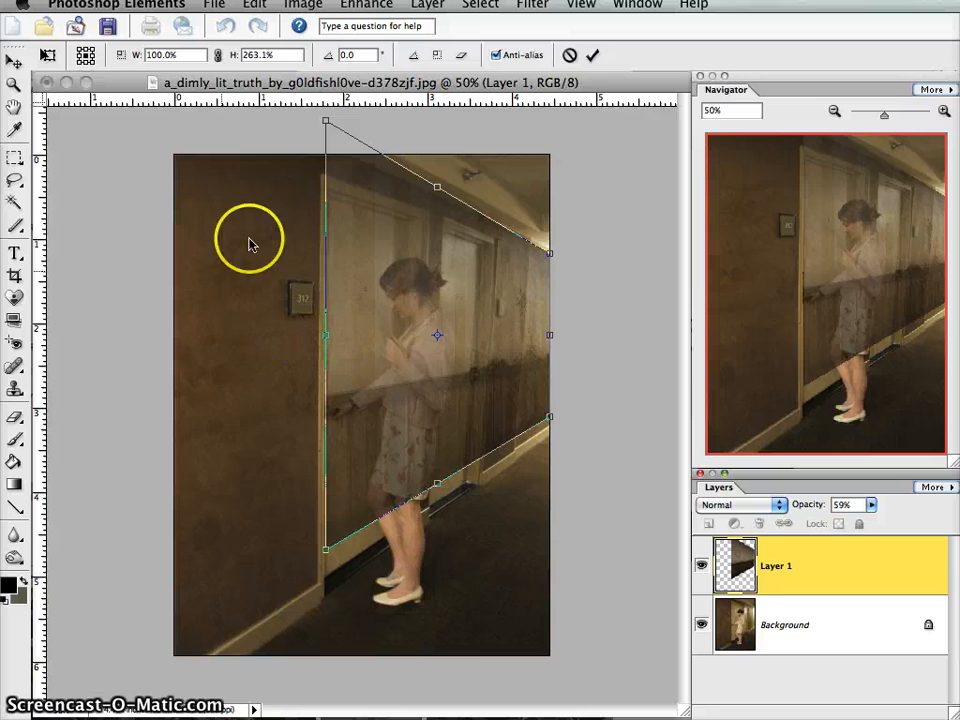
click(592, 55)
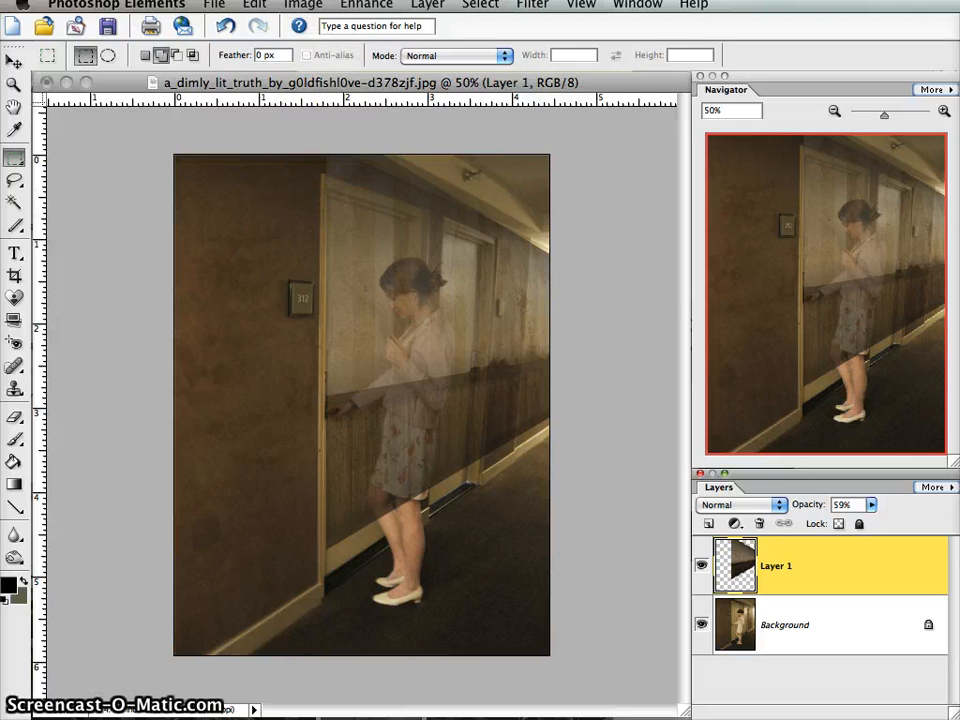
- Use Free Transform to stretch the wallpaper layer to the photo's left edge, at about 167.7% width
click(302, 4)
mouse_move(320, 45)
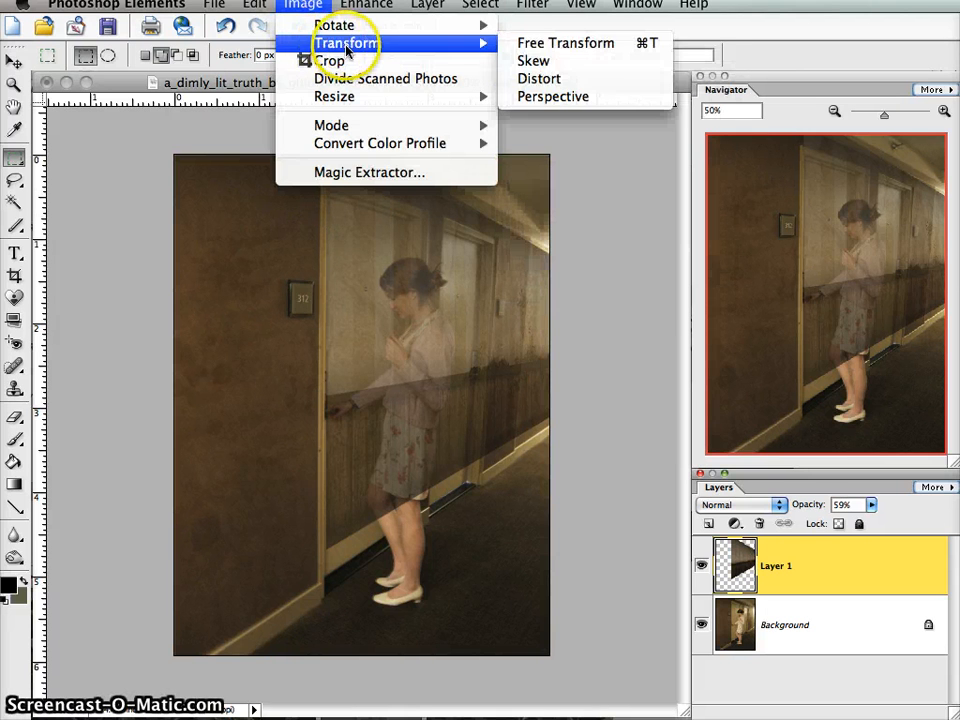
click(641, 45)
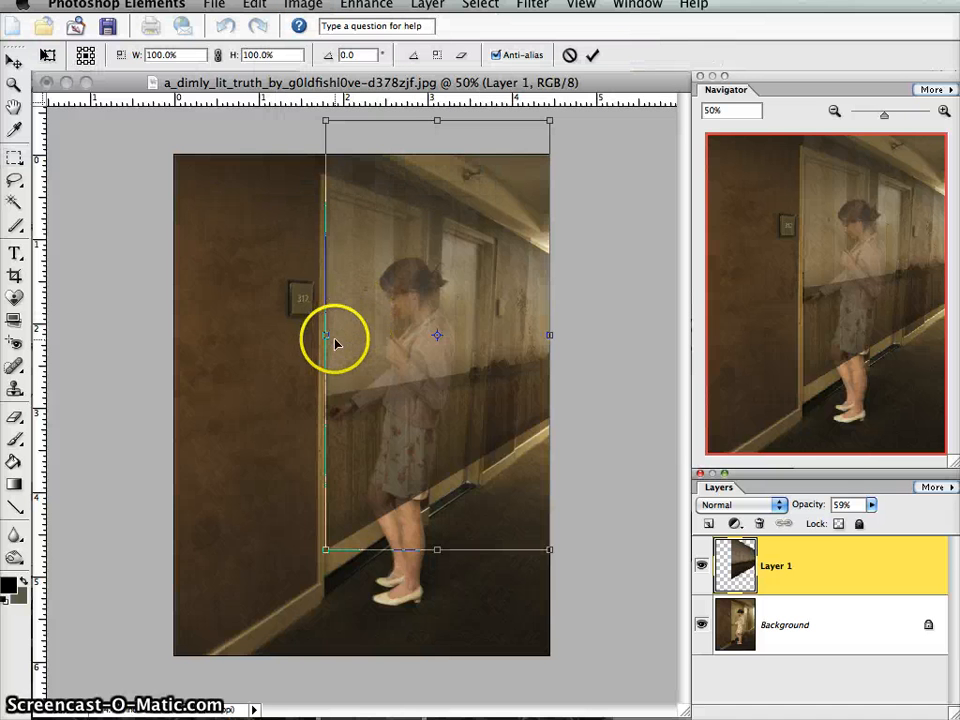
drag(325, 337, 176, 350)
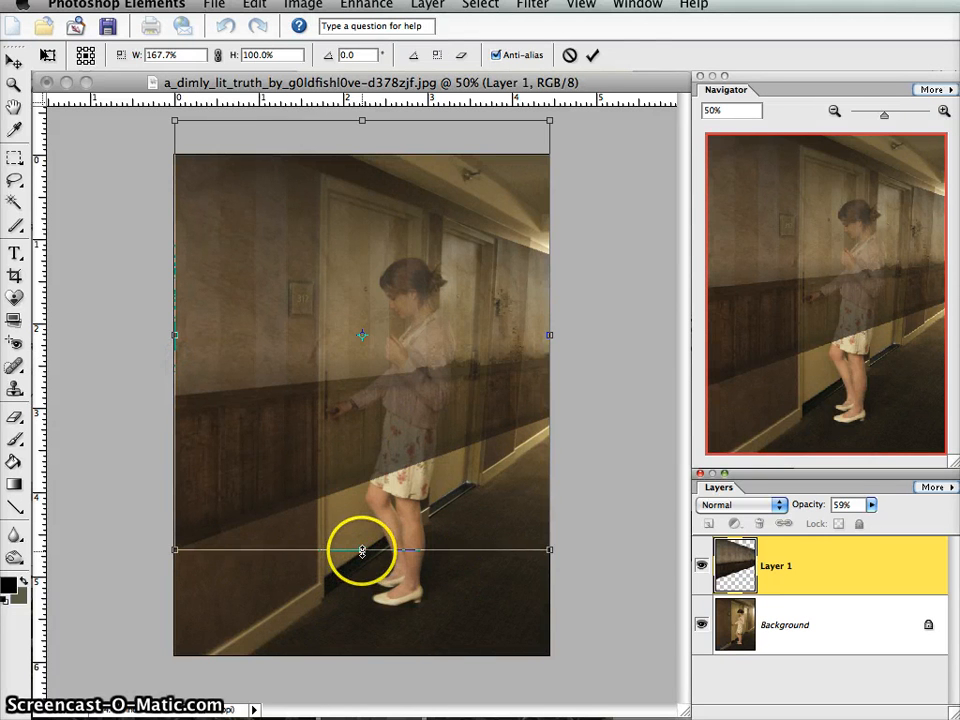
click(592, 55)
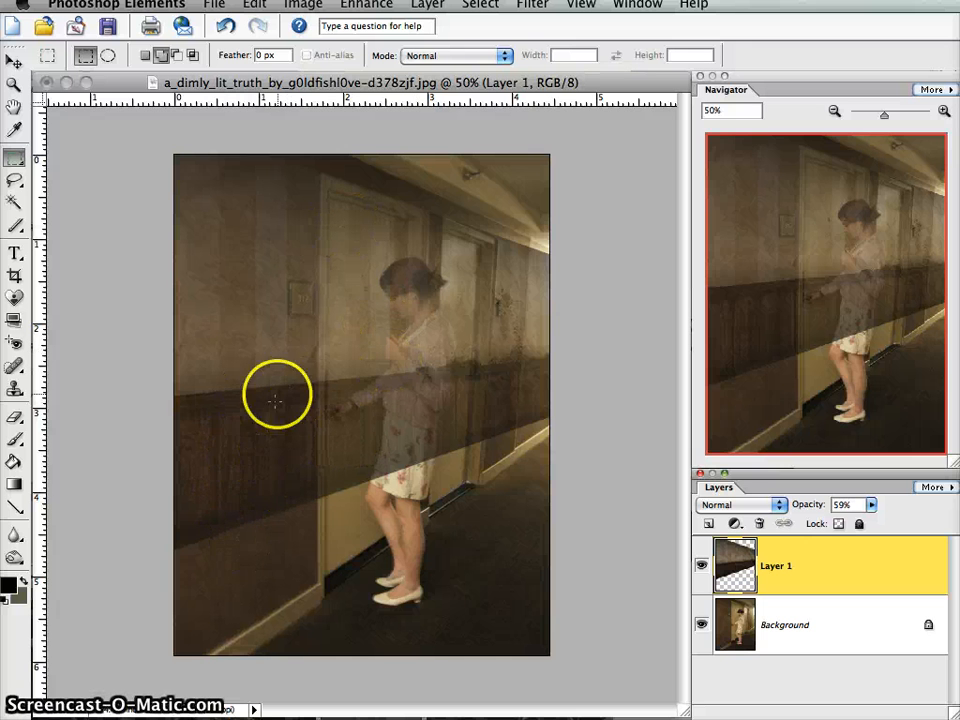
- Apply a Perspective transform to the wallpaper layer, enlarging its left side to about 134% height and shifting it down to follow the wall's slope
click(300, 6)
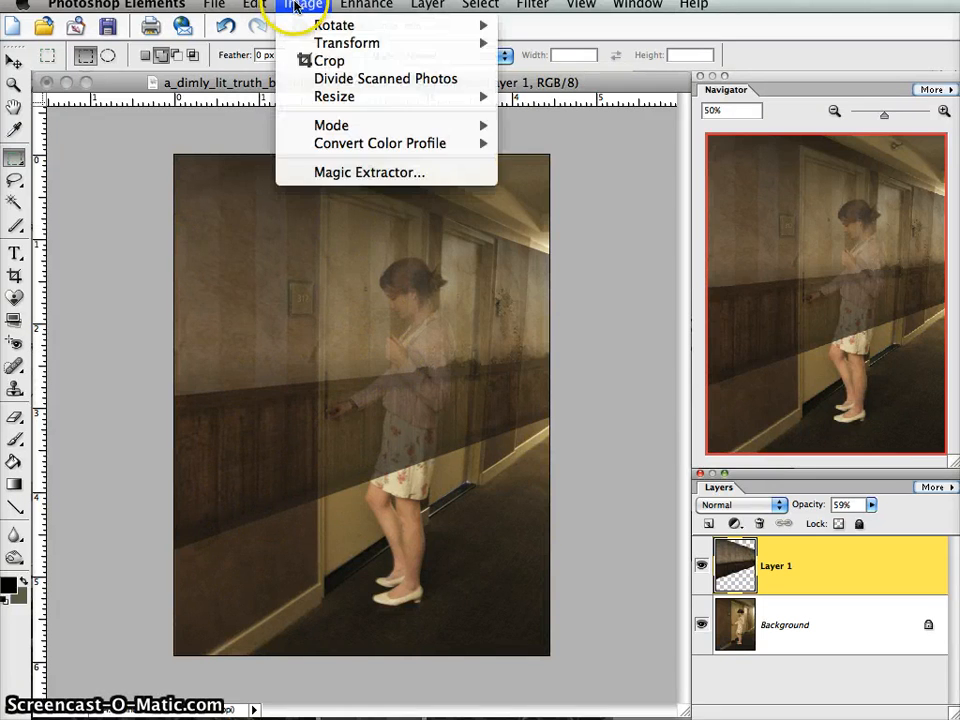
mouse_move(405, 43)
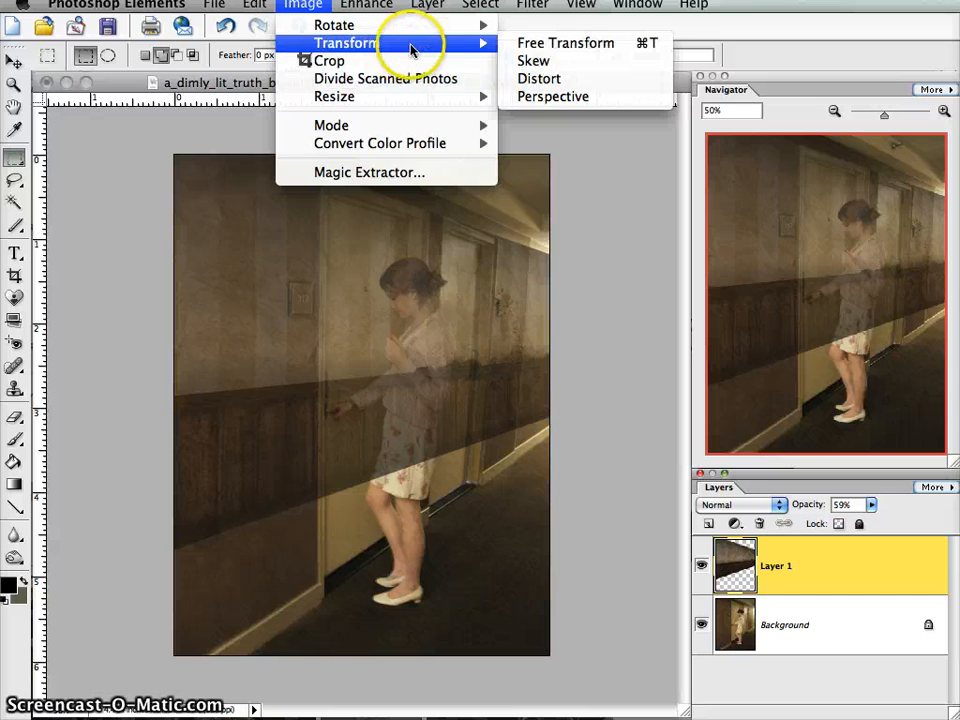
click(548, 97)
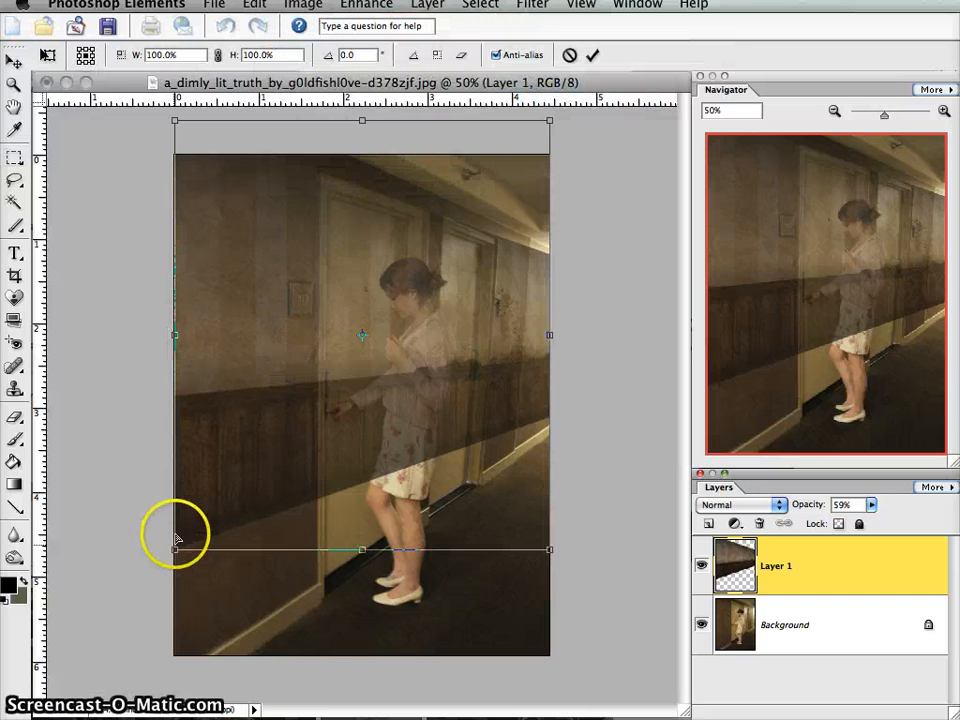
drag(174, 550, 184, 604)
click(176, 334)
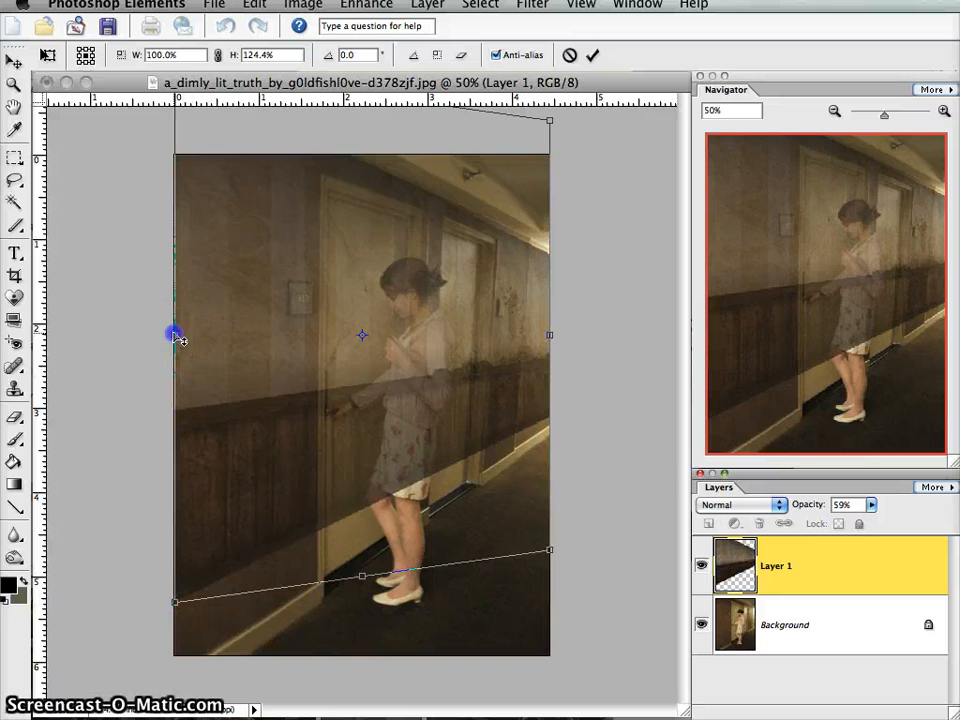
drag(176, 334, 180, 373)
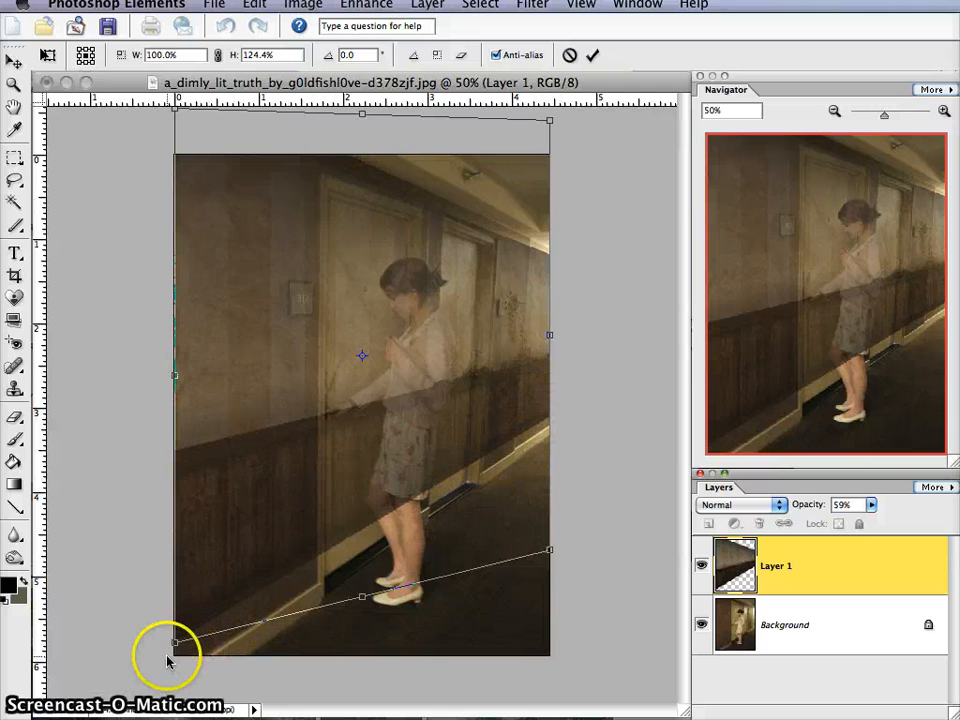
drag(175, 645, 173, 665)
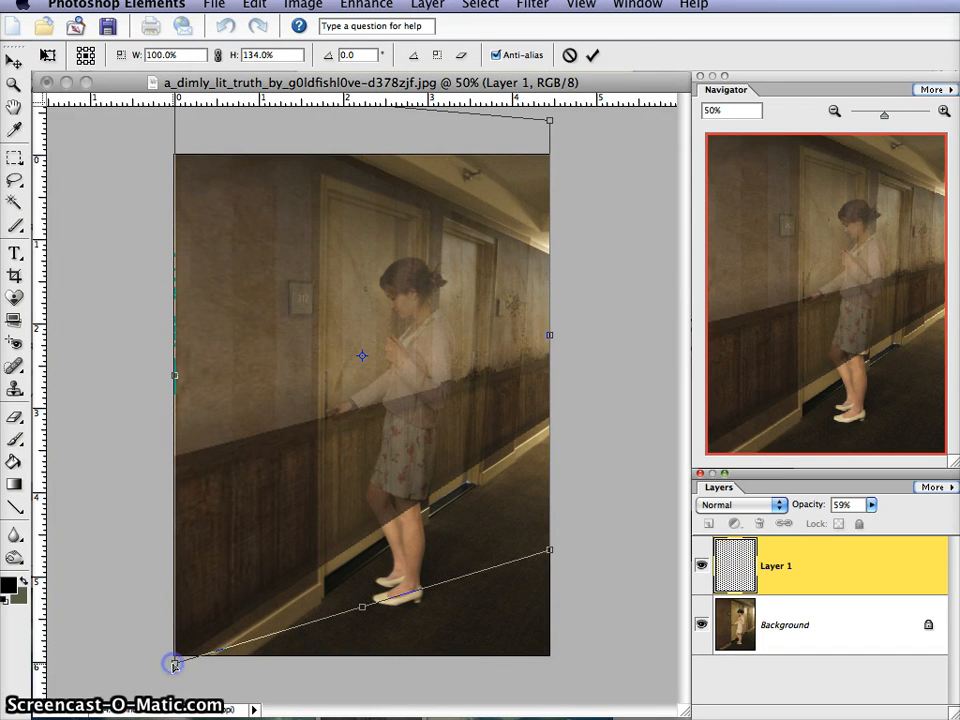
click(592, 55)
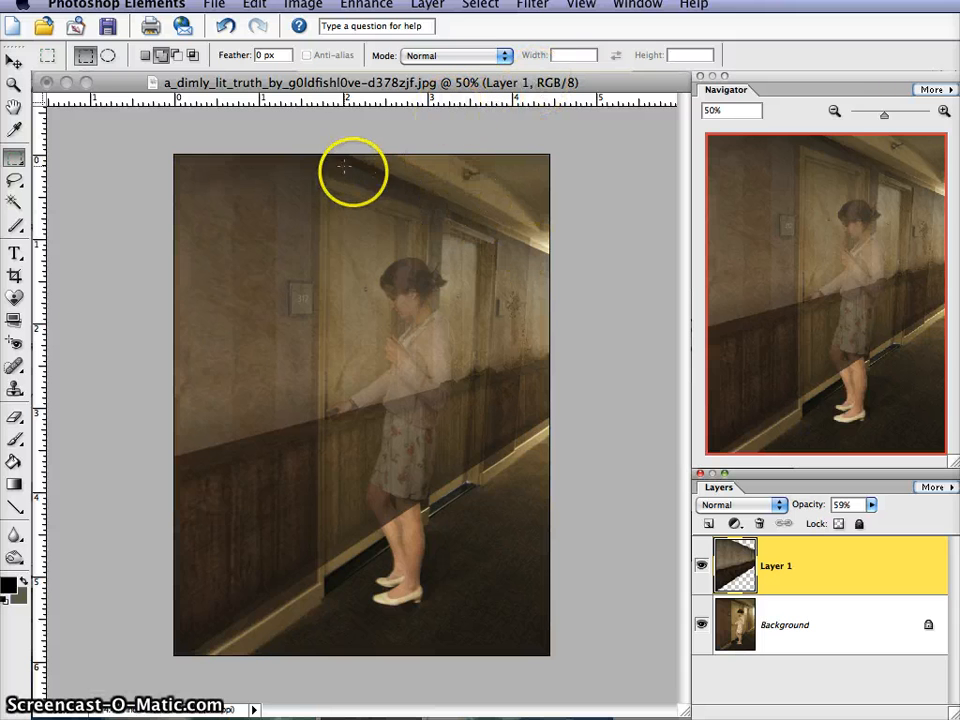
- Use Free Transform to stretch the wallpaper layer beyond its bottom and top edges to 112.5% height
click(291, 6)
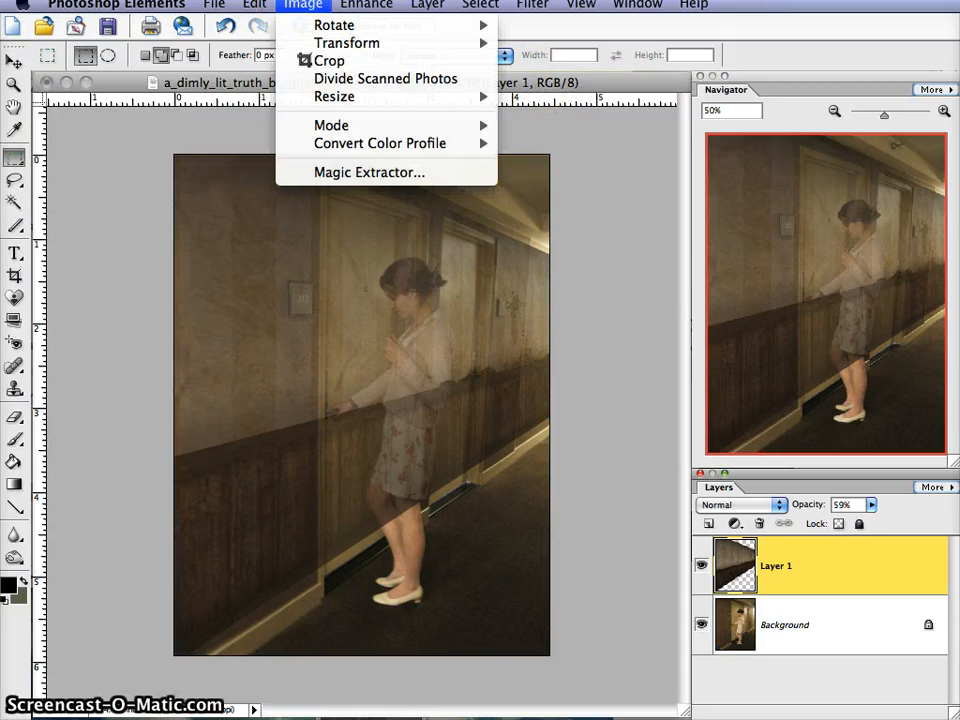
mouse_move(337, 47)
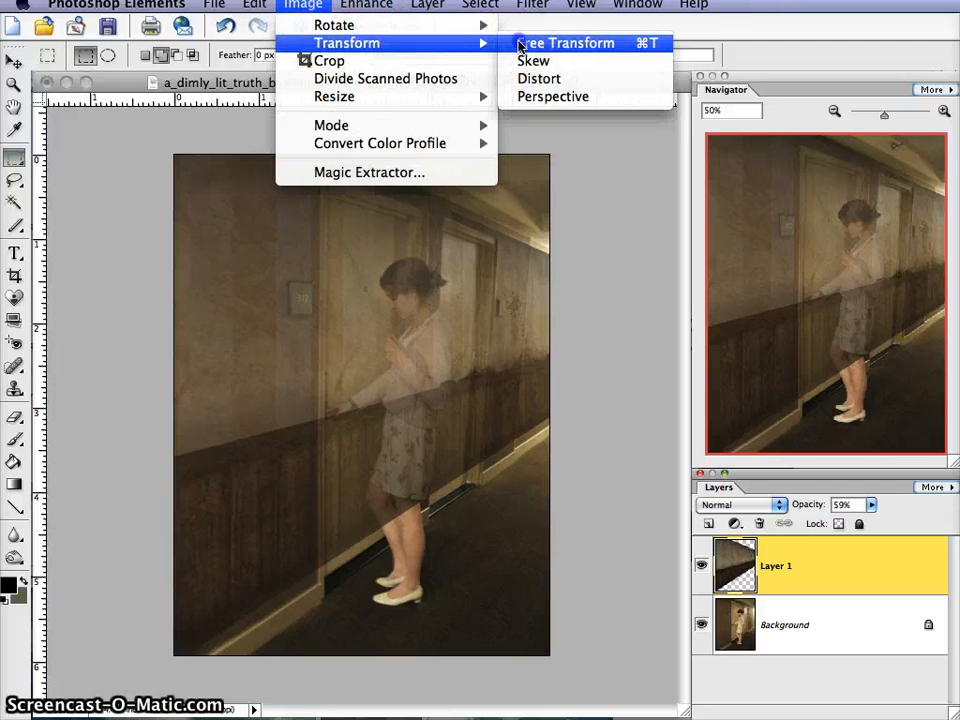
click(522, 43)
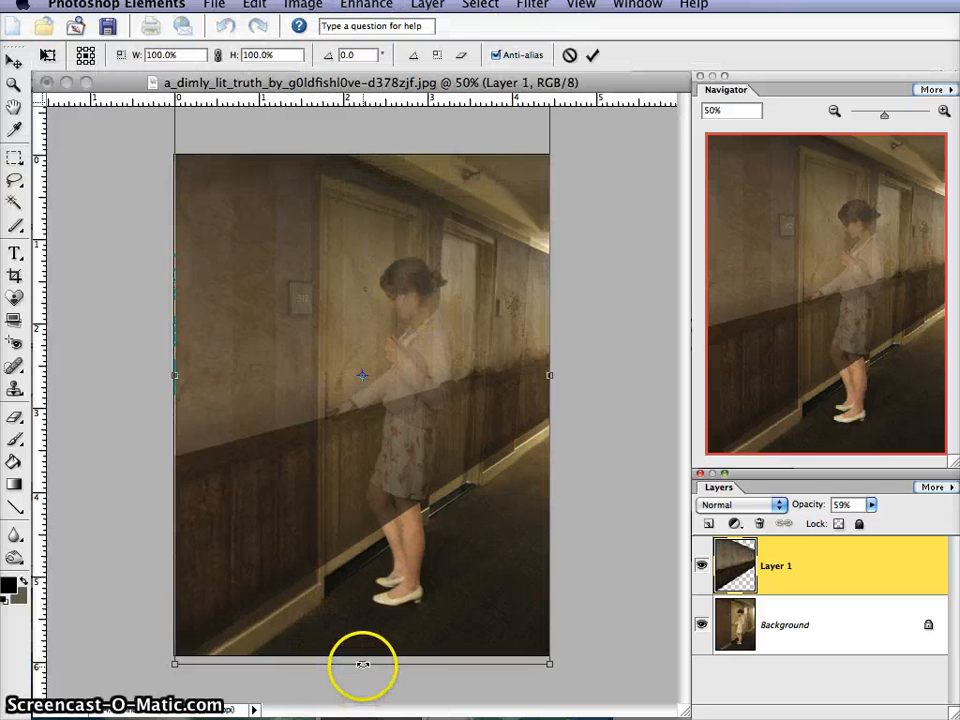
drag(361, 663, 359, 710)
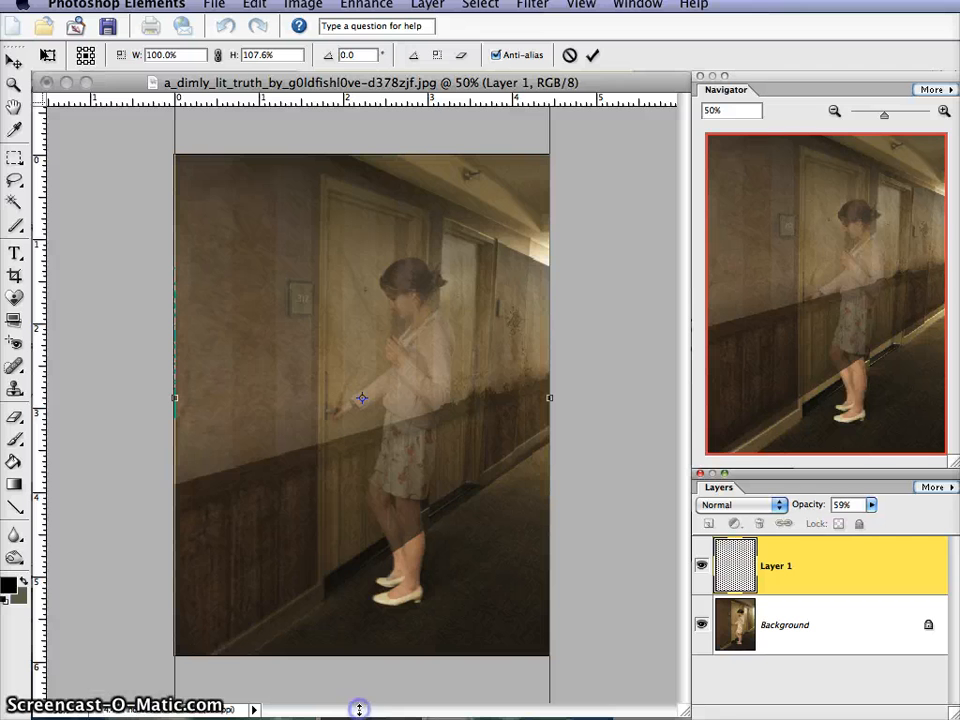
click(834, 111)
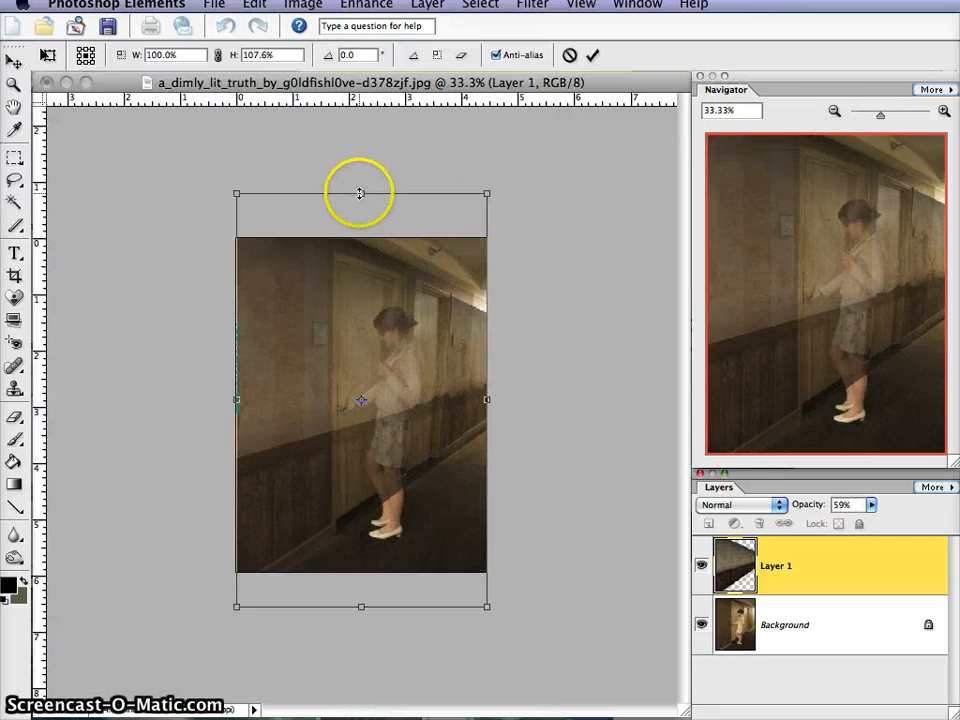
drag(358, 193, 358, 175)
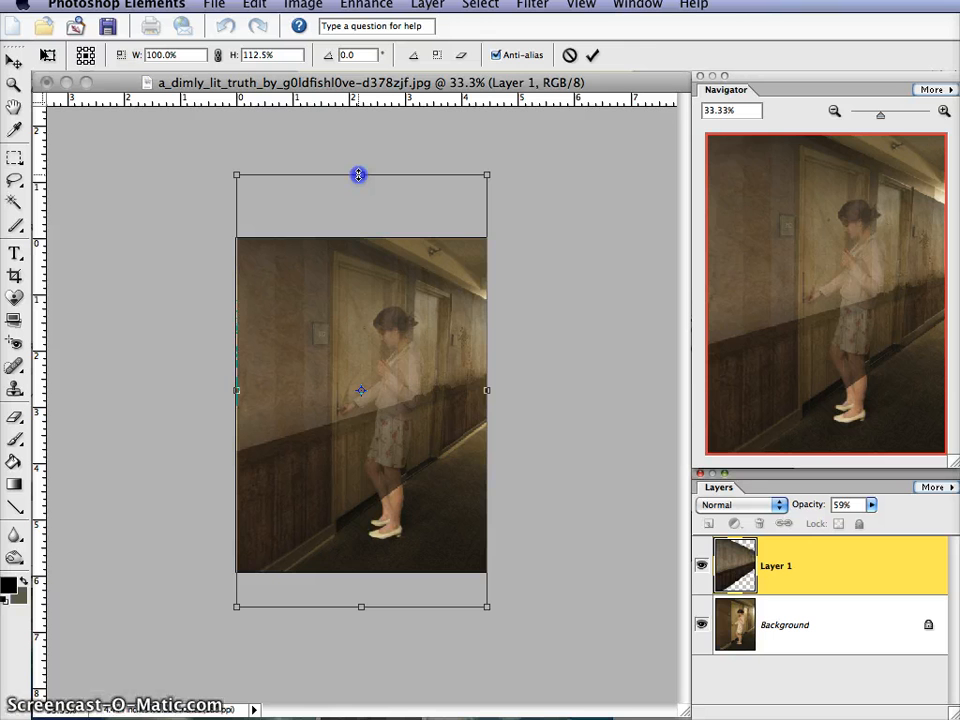
click(592, 55)
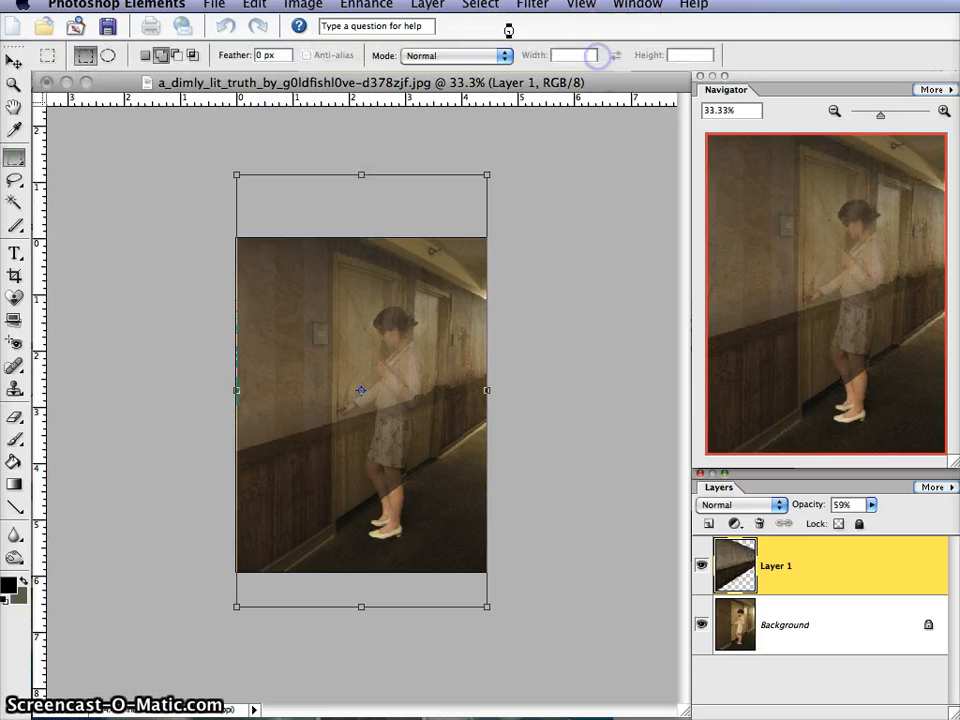
- Apply a Perspective transform to the wallpaper layer, adjusting its bottom corners to make the lower edge slightly wider
click(303, 5)
mouse_move(345, 43)
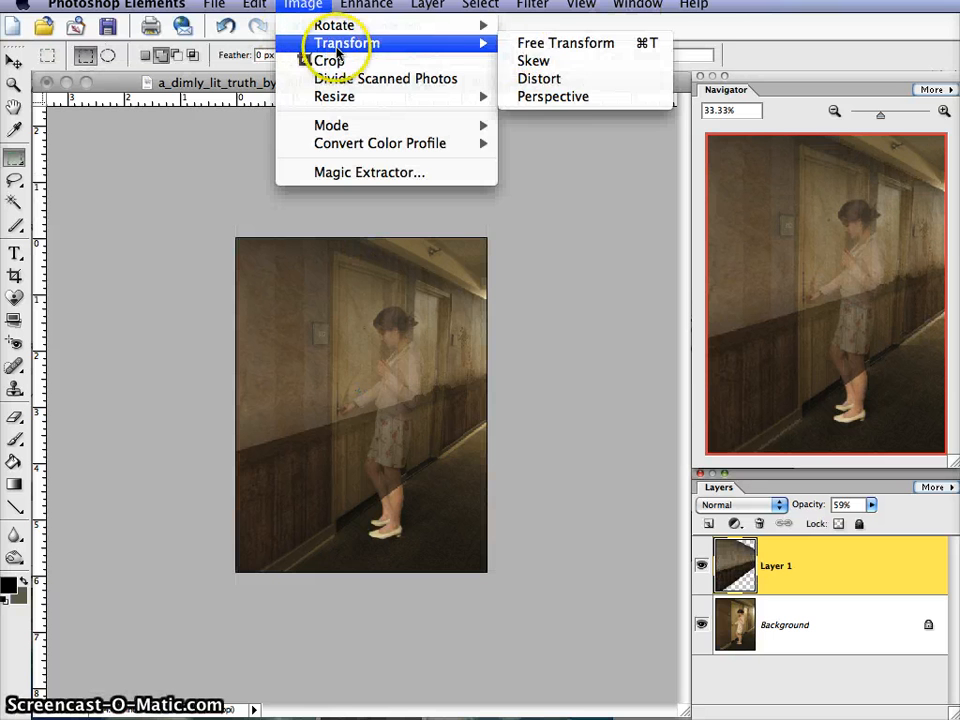
click(617, 97)
click(944, 111)
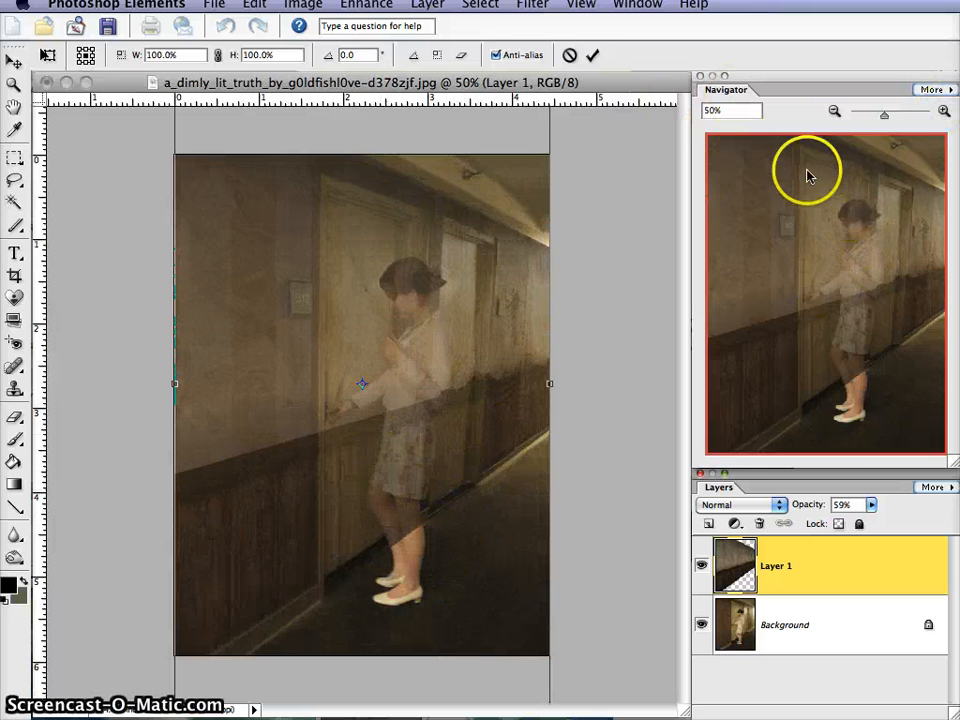
click(833, 110)
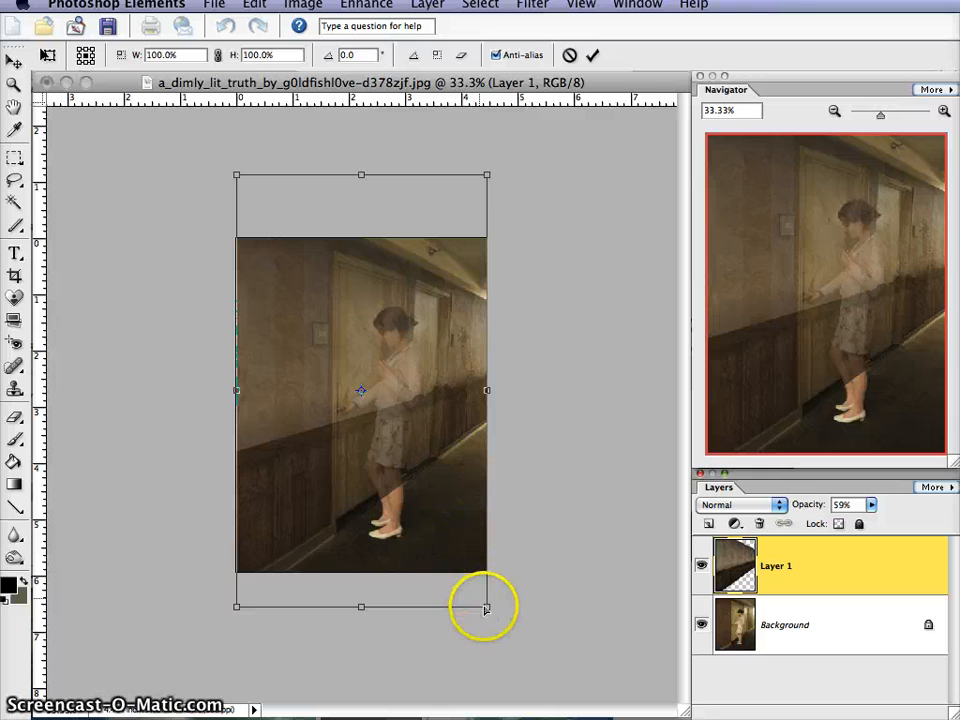
drag(486, 608, 484, 612)
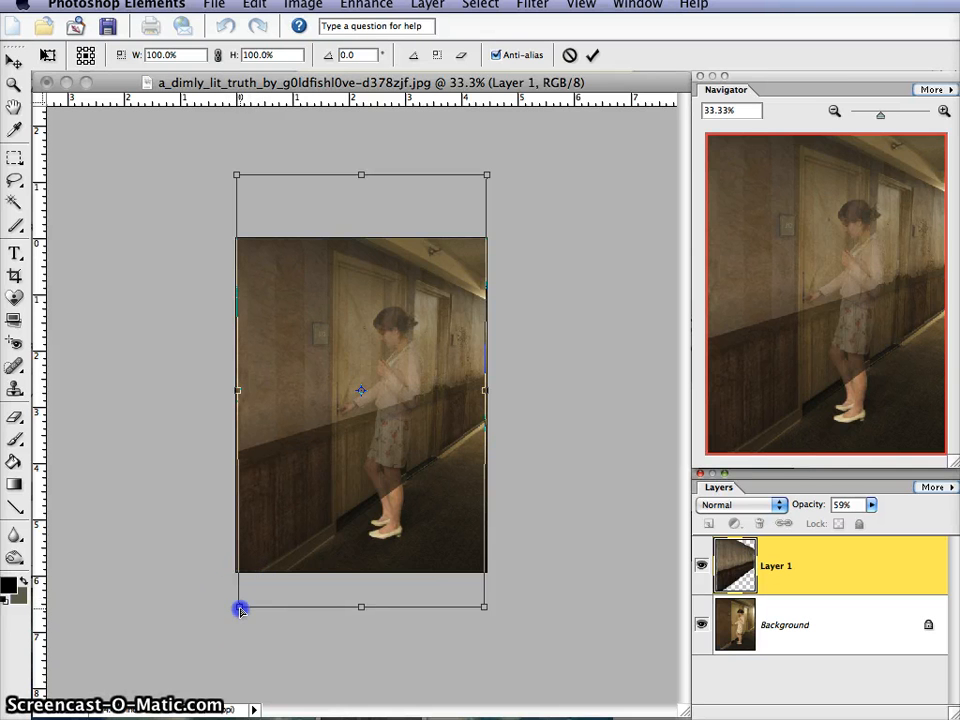
drag(240, 612, 235, 614)
click(592, 55)
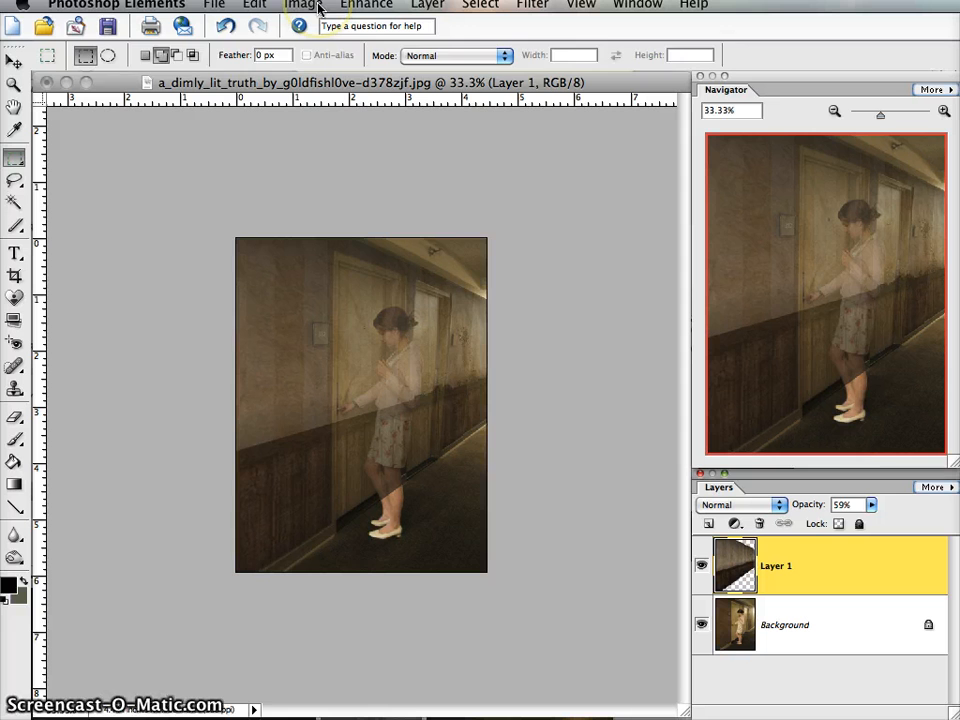
- Extend the wallpaper layer's bottom edge slightly with Free Transform, to 100.9% height
key(ctrl+t)
drag(361, 606, 360, 610)
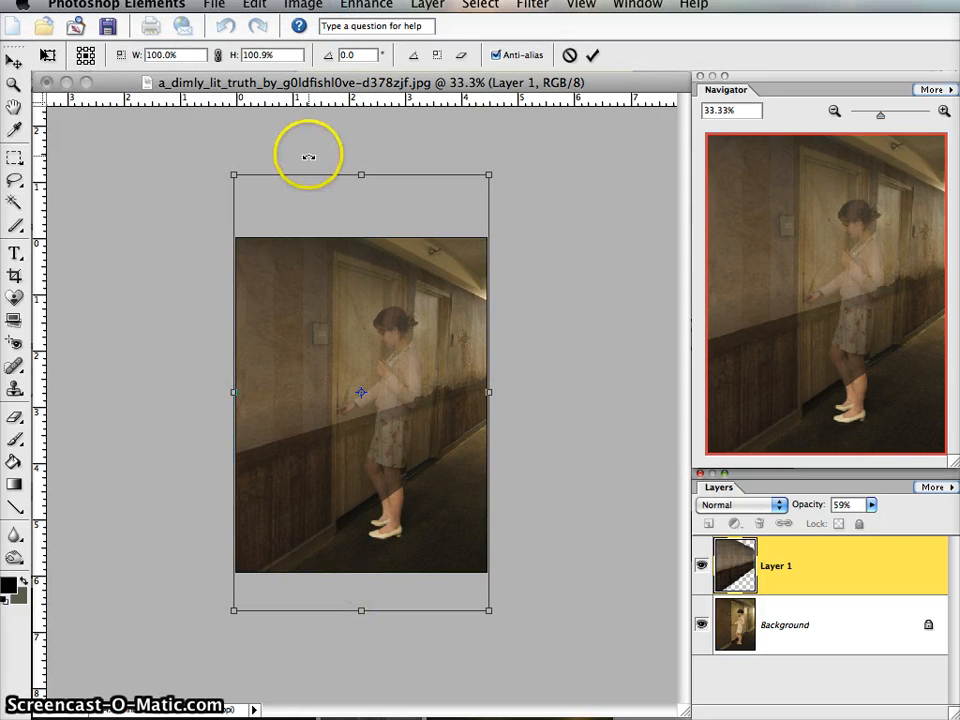
click(592, 56)
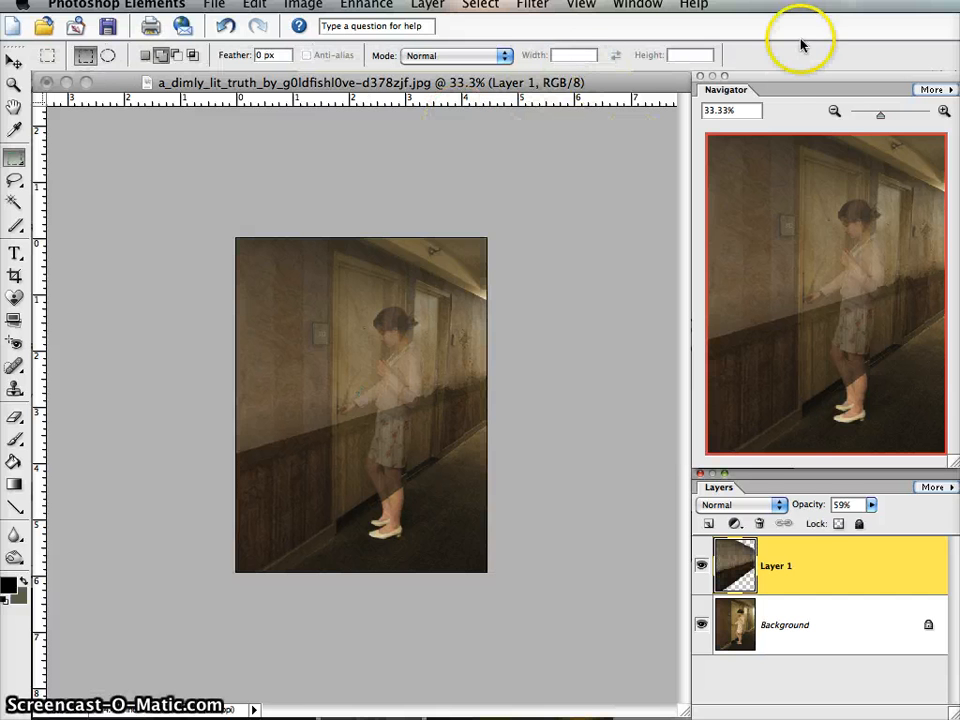
- Raise the opacity of the wallpaper layer to 100%
click(943, 112)
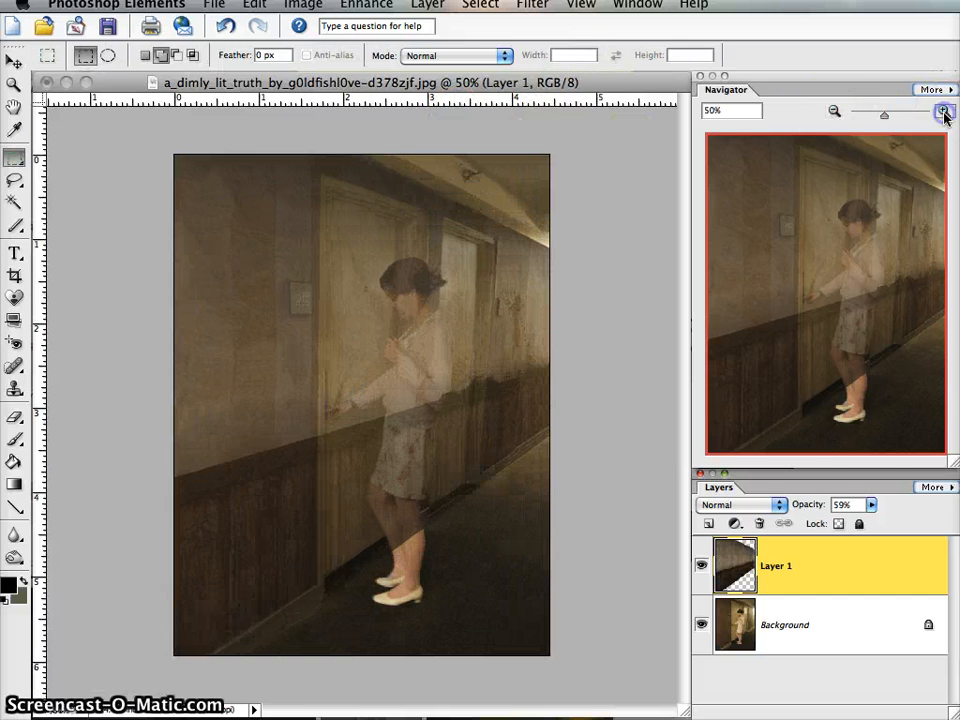
click(838, 509)
click(873, 505)
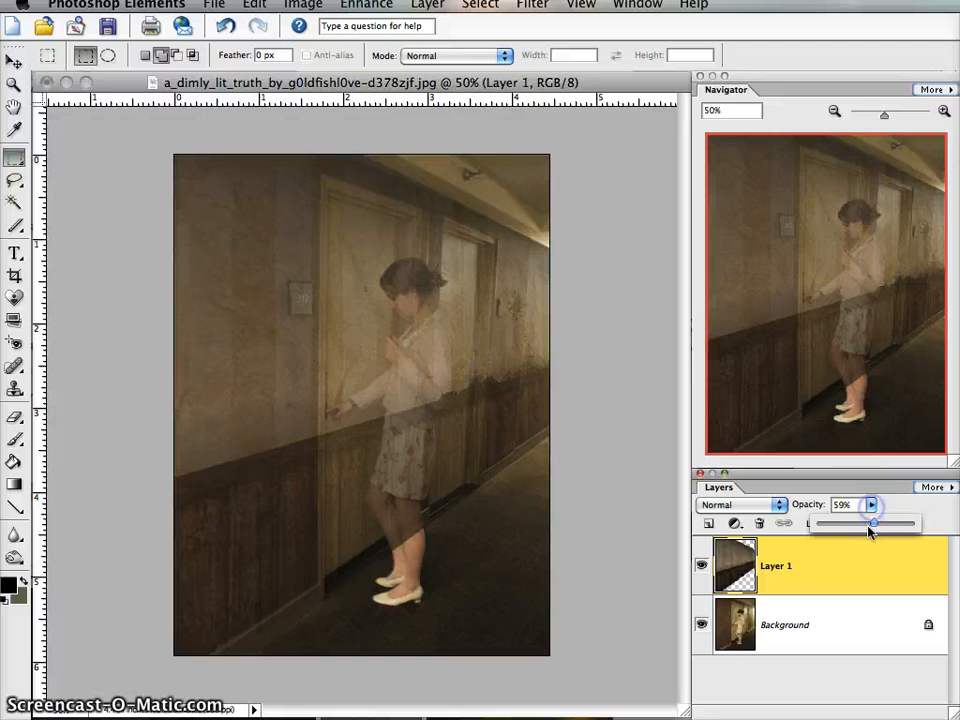
drag(876, 527, 920, 525)
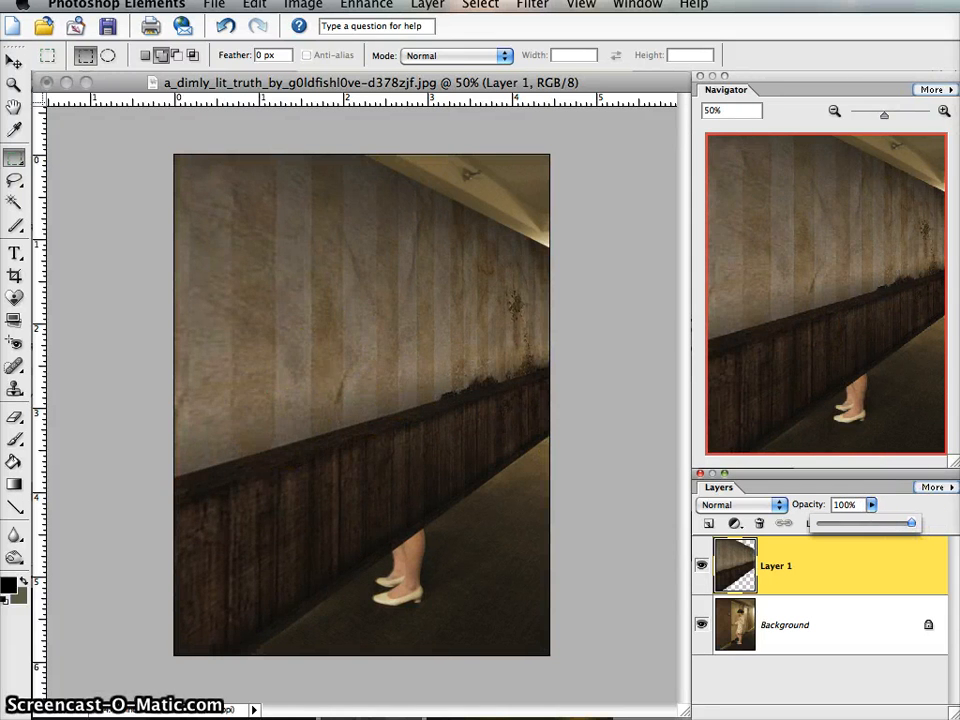
click(944, 111)
click(944, 111)
click(944, 111)
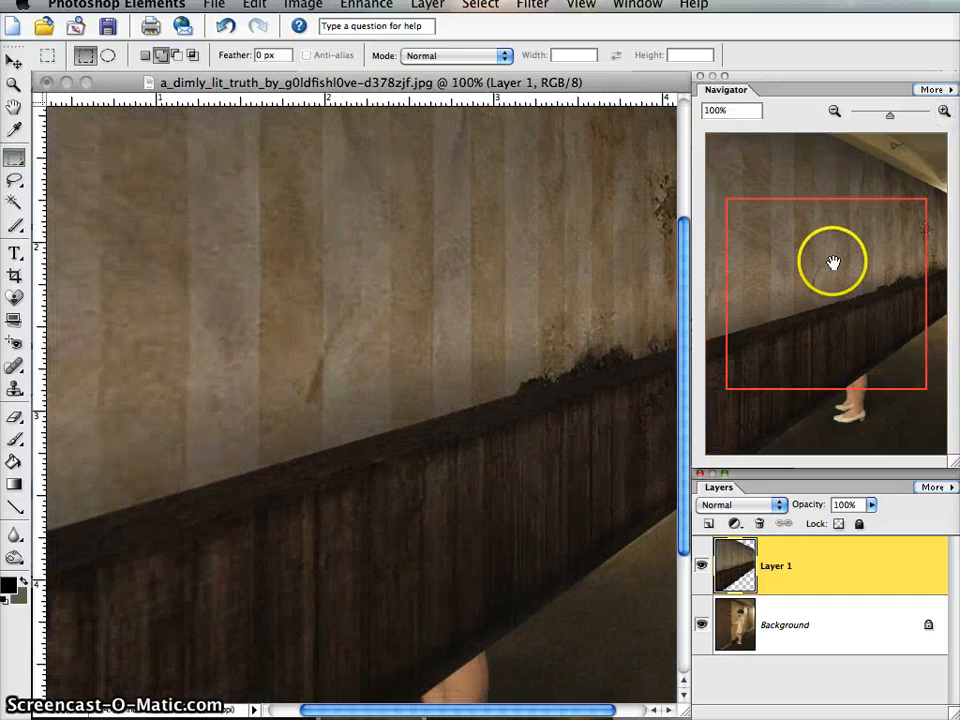
drag(836, 262, 775, 325)
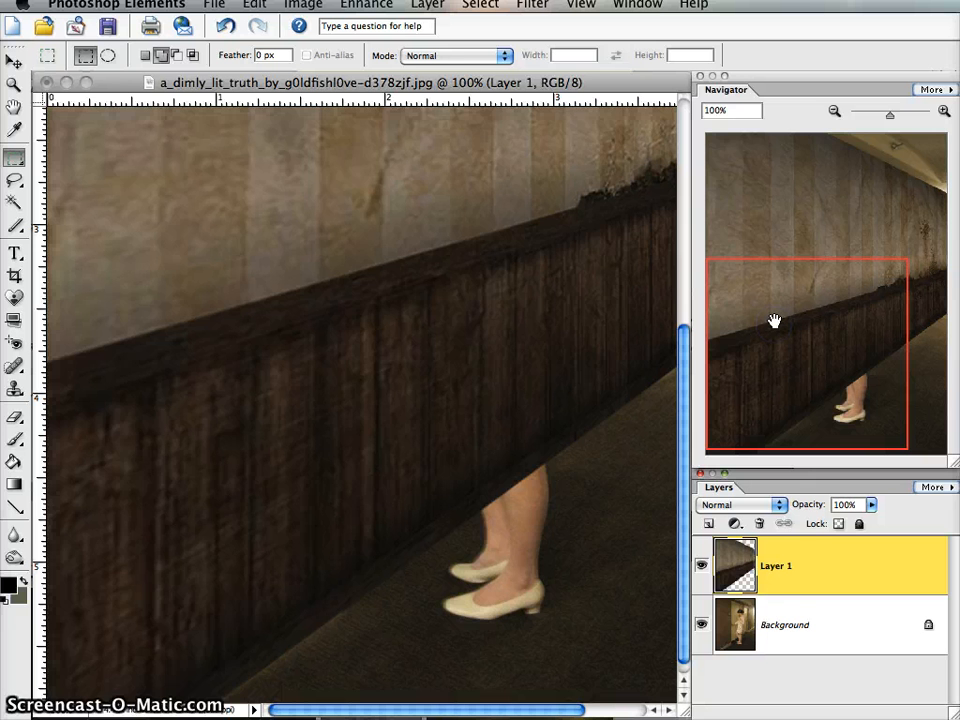
click(834, 110)
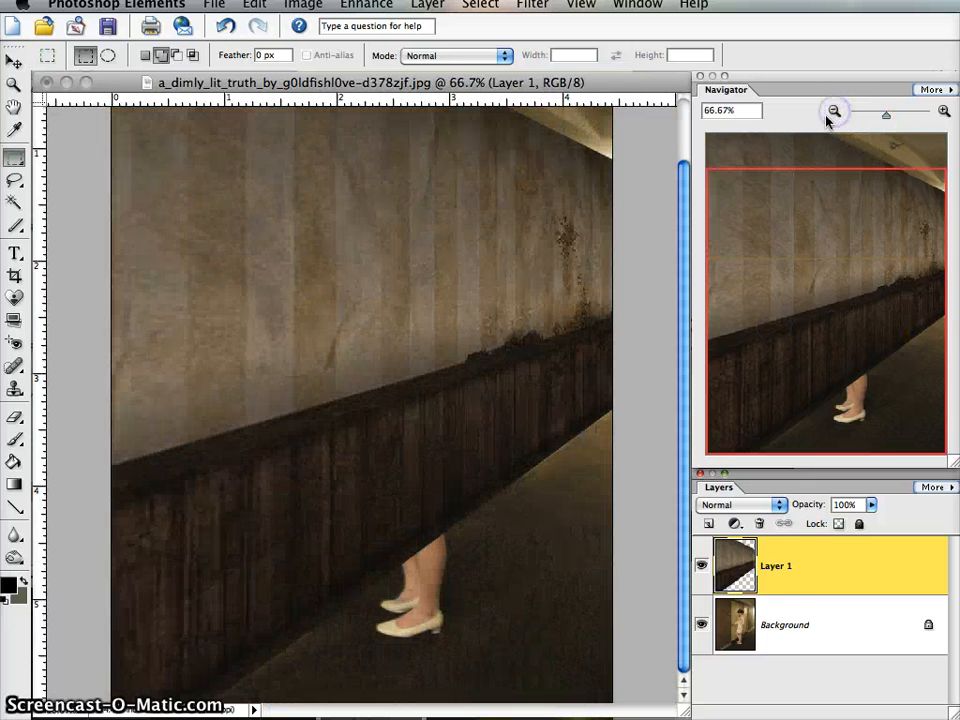
click(834, 111)
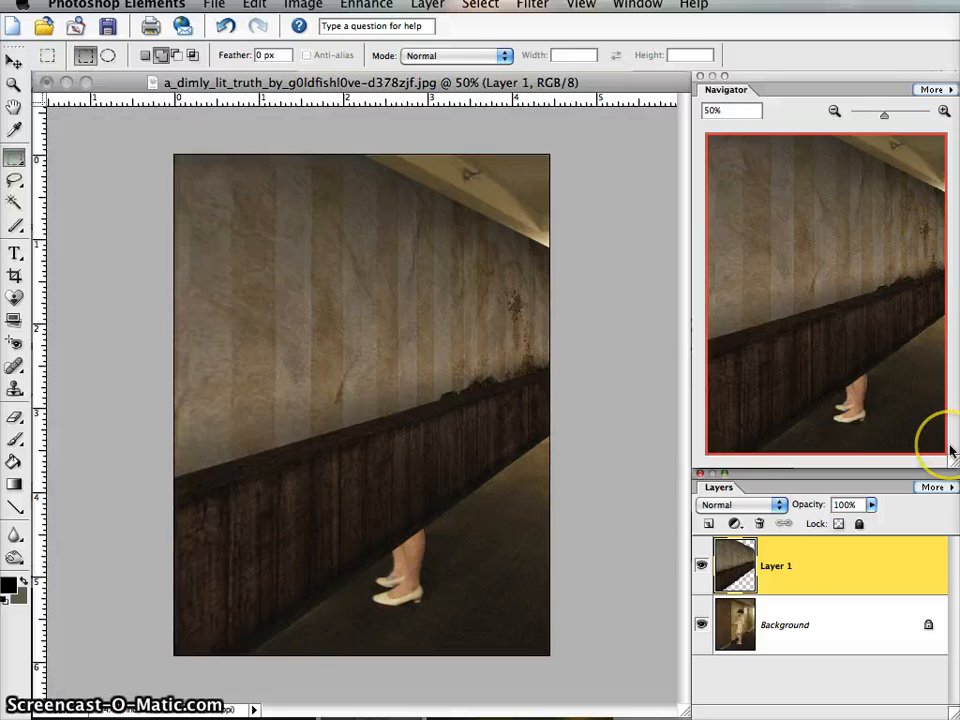
- Switch to Finder and open the texture ap88.map_tex_000 copy.jpg from the sh2bg1 folder in Downloads
key(F9)
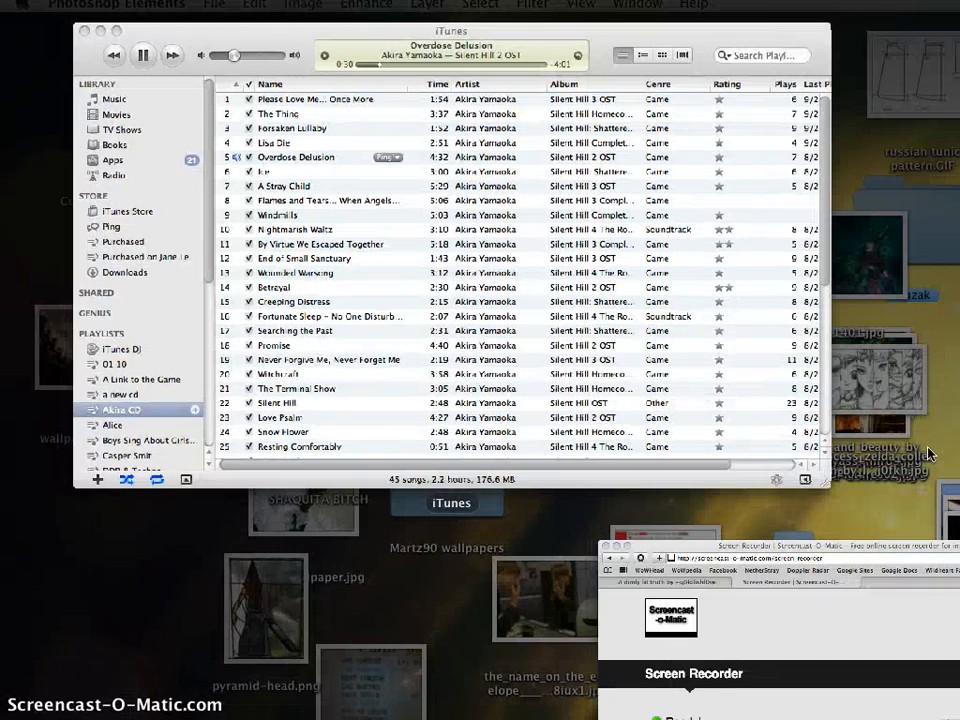
key(F9)
key(super+Tab)
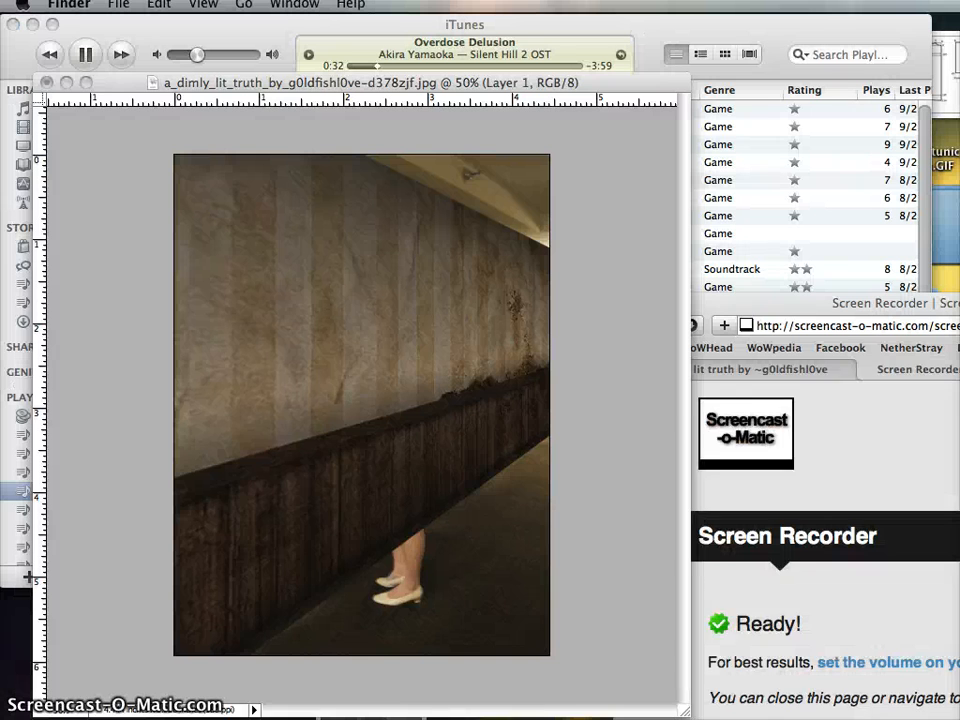
click(304, 651)
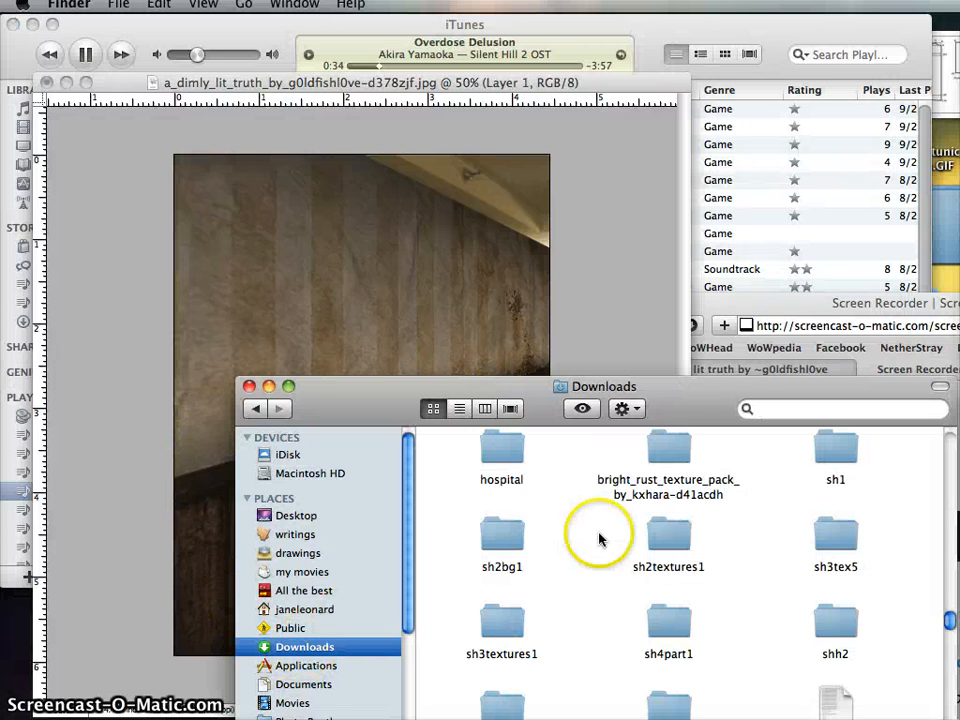
double_click(525, 546)
drag(662, 413, 578, 719)
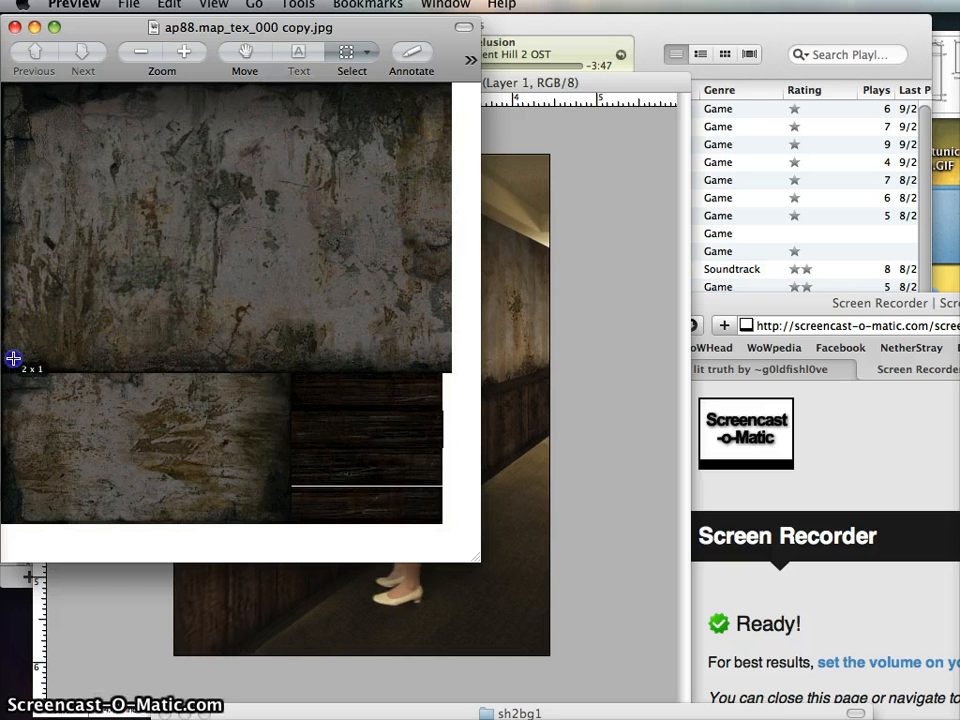
- Copy the large peeling plaster area from ap88.map_tex_000 copy.jpg, close the image and paste the area into the hallway photo in Photoshop Elements
drag(13, 358, 451, 58)
drag(13, 208, 0, 208)
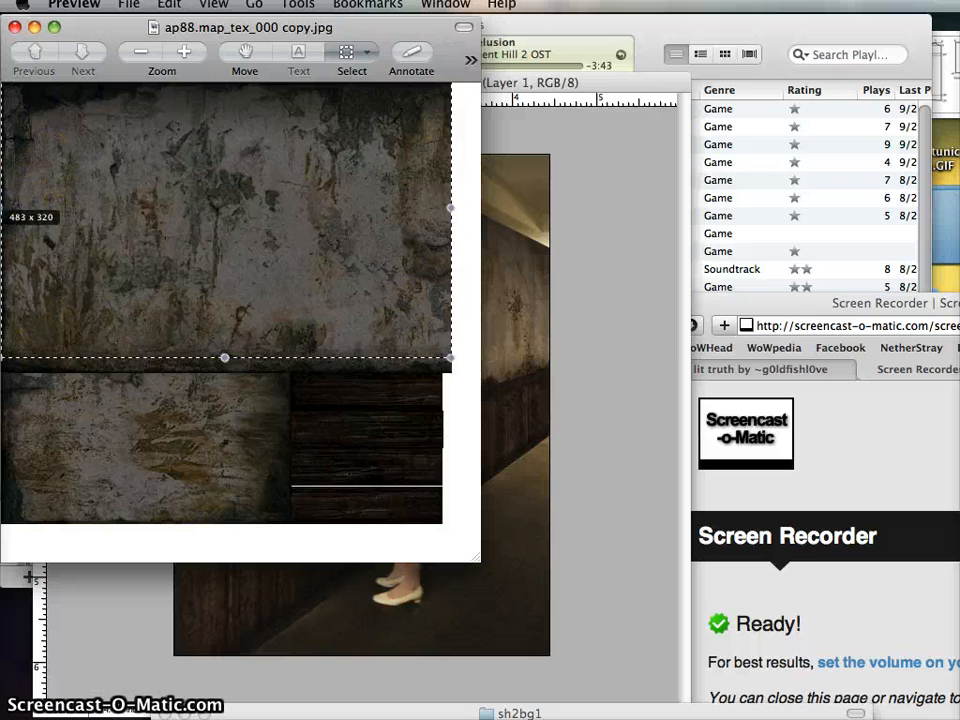
drag(224, 357, 223, 368)
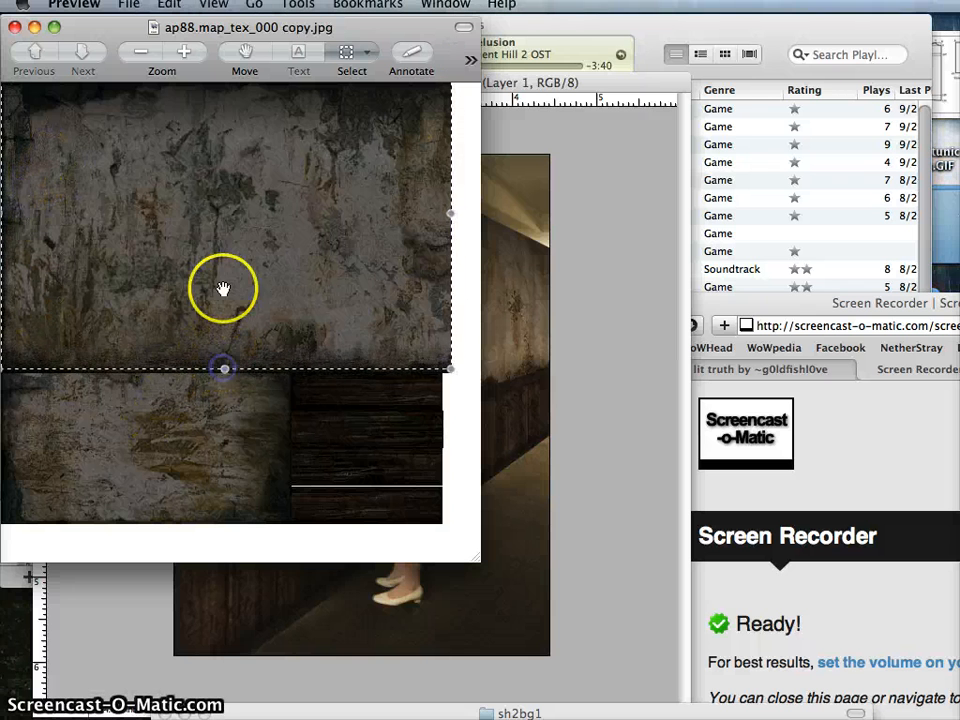
click(14, 27)
click(354, 326)
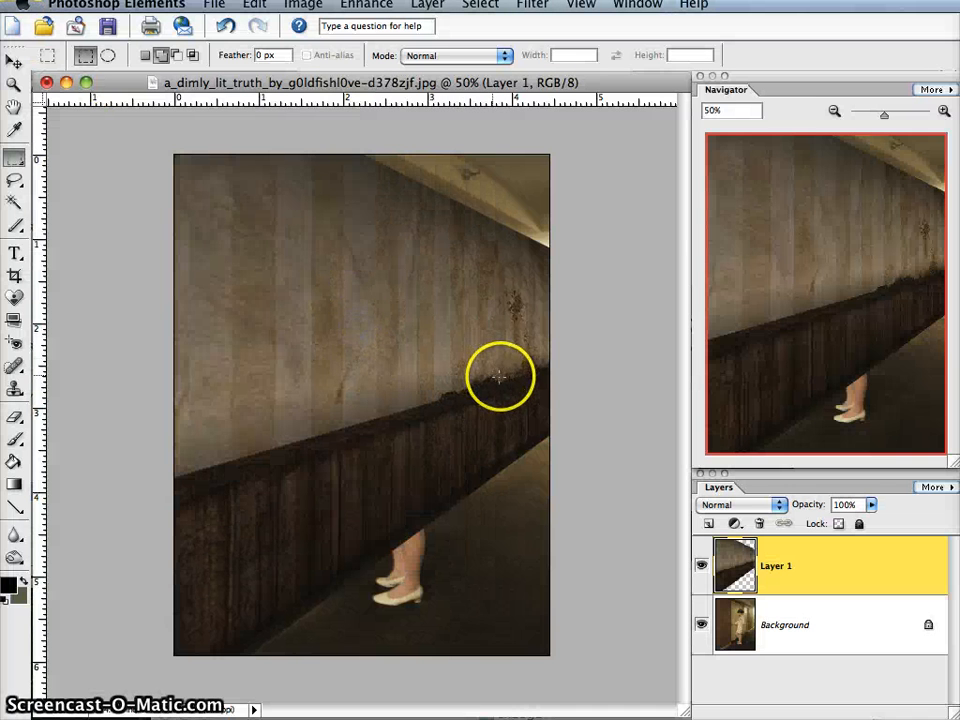
key(super+v)
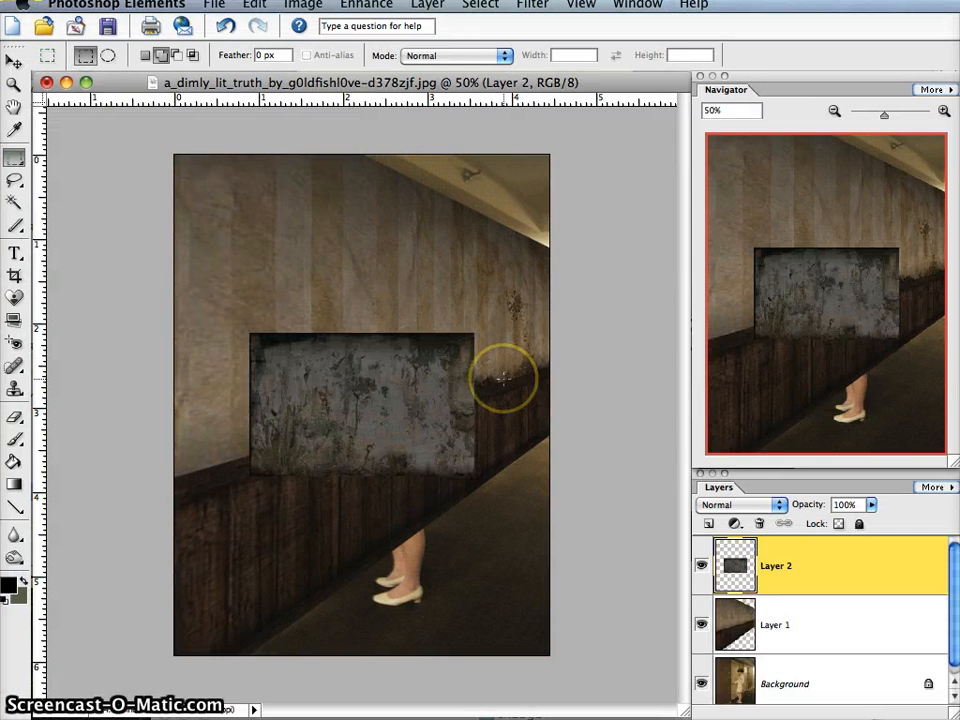
- Use Free Transform to rotate the plaster layer 25.4° and place it over the ceiling, aligned with the top of the wall
key(super+t)
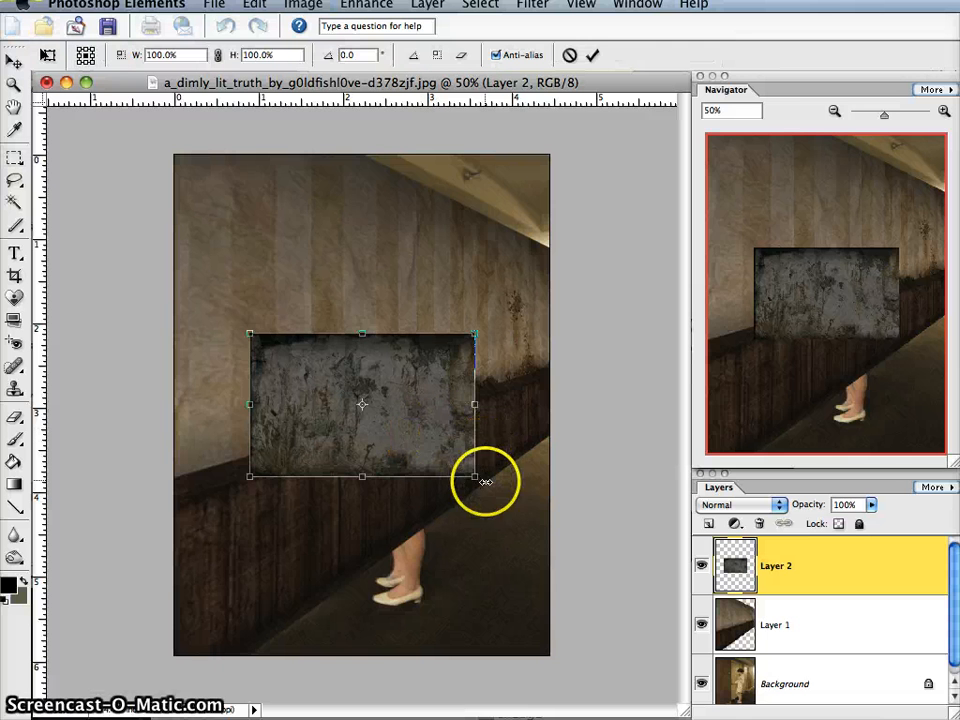
drag(501, 495, 452, 537)
drag(392, 377, 510, 101)
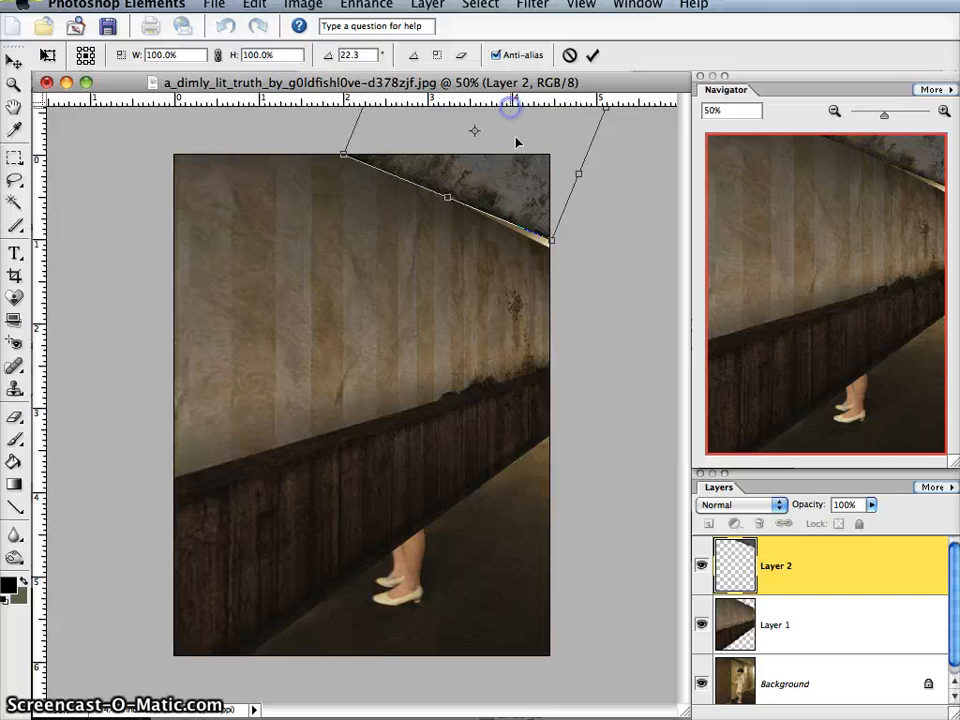
drag(559, 262, 556, 265)
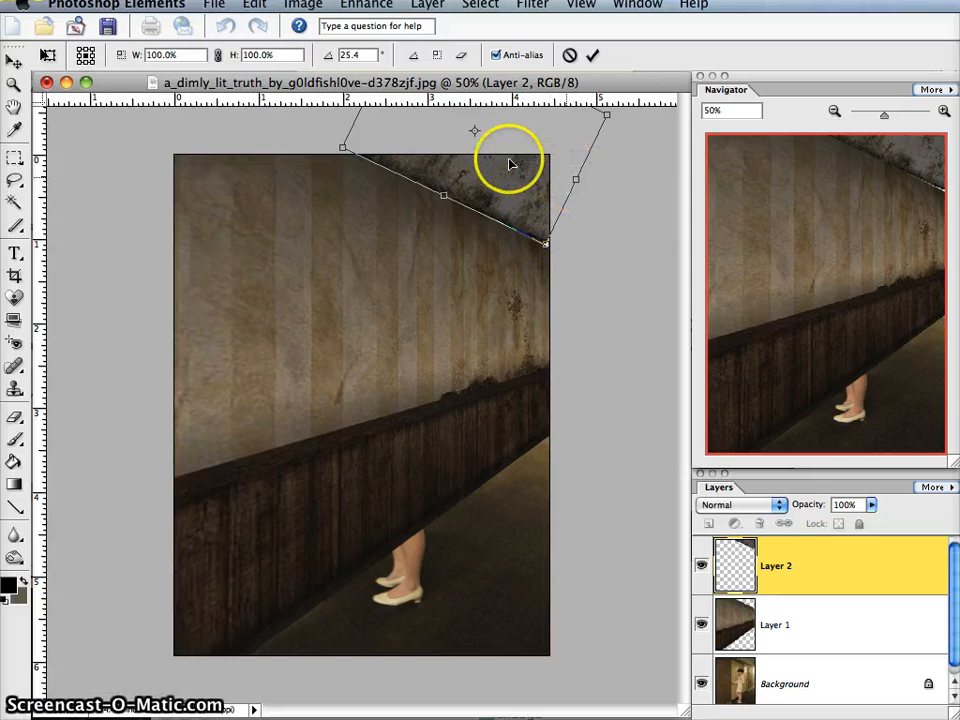
mouse_move(509, 163)
mouse_down()
mouse_move(521, 154)
mouse_move(520, 165)
mouse_up()
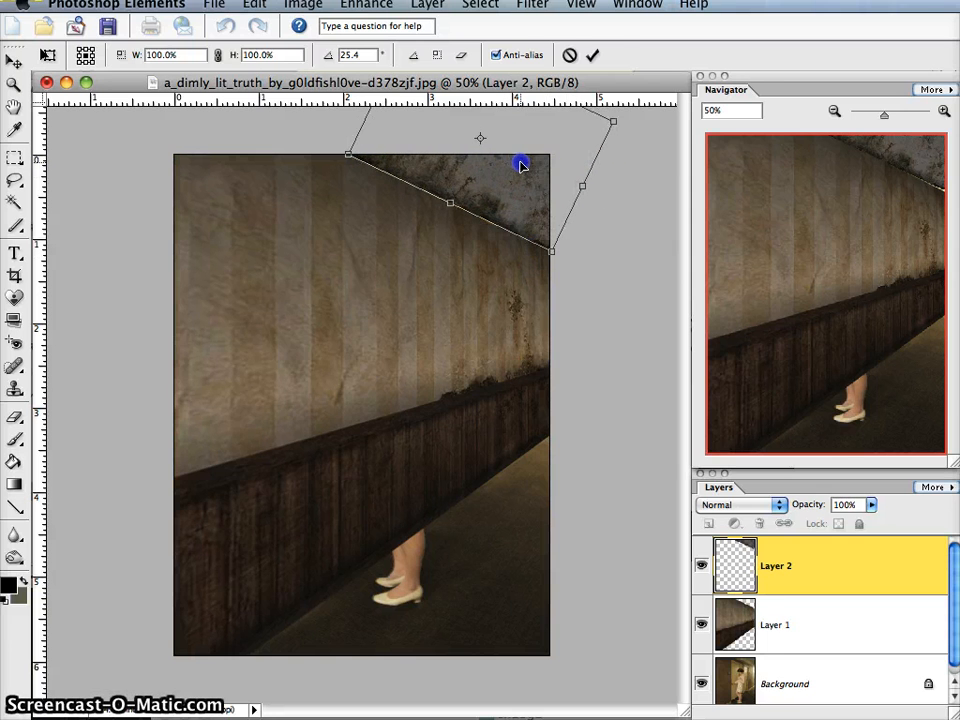
click(592, 55)
key(m)
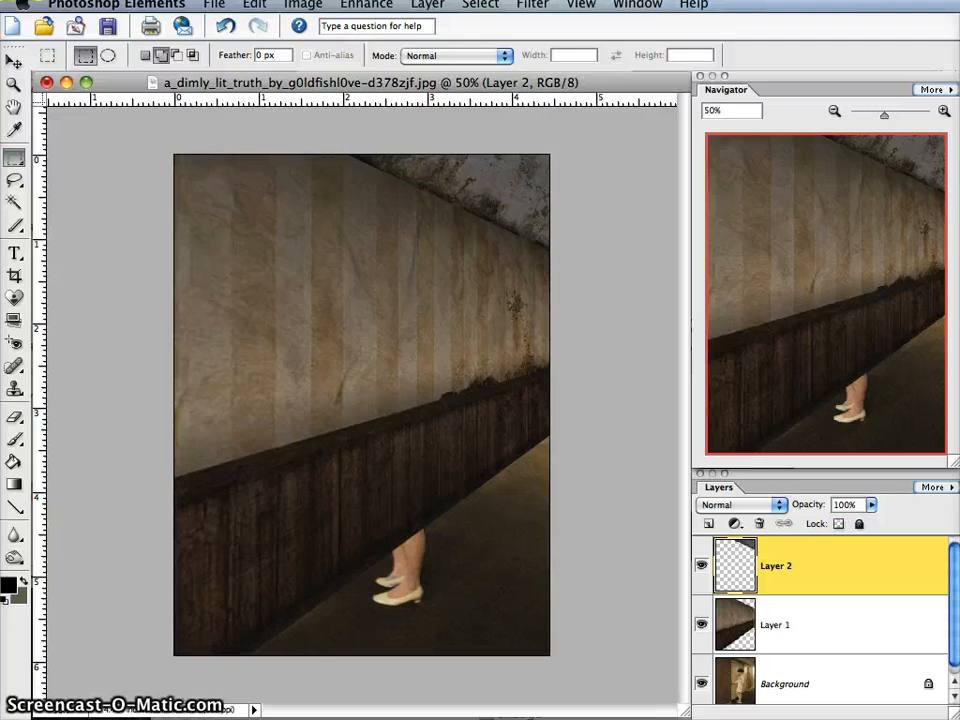
- Switch to Preview, copy the dark carpet area from ap84.map_tex_005 copy.jpg and paste it into the hallway photo in Photoshop Elements
key(super+Tab)
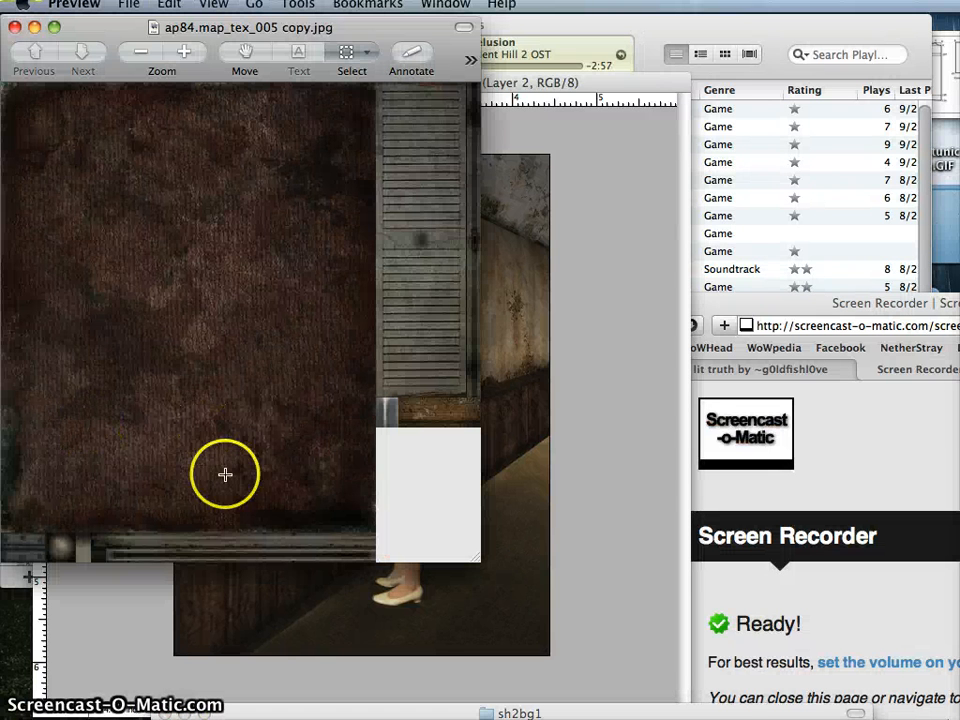
drag(368, 523, 4, 86)
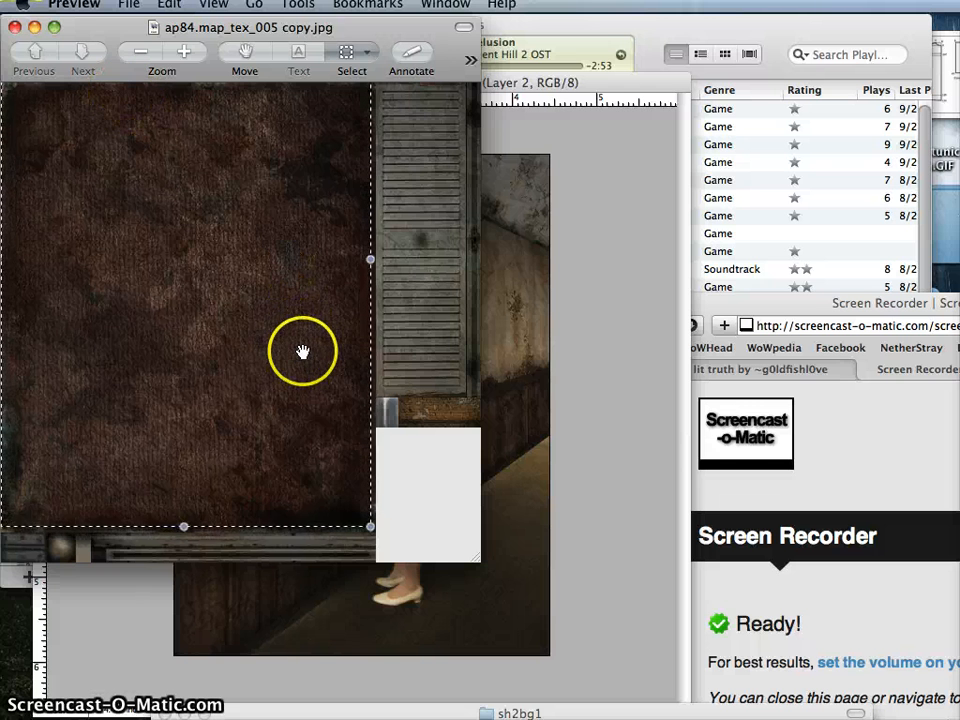
click(574, 546)
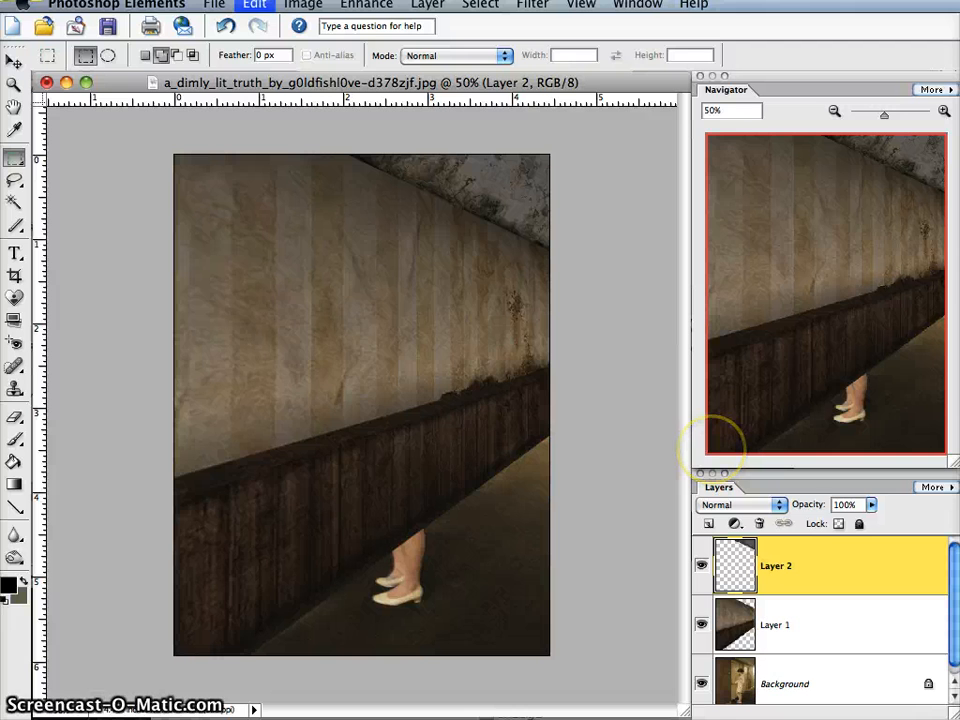
key(super+v)
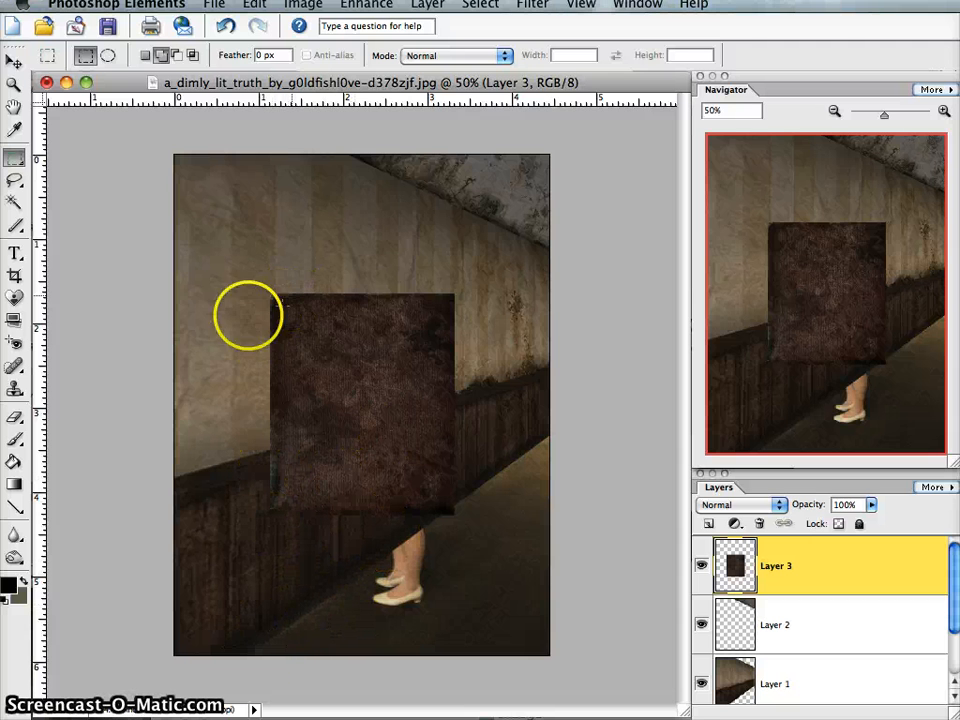
- Rotate the pasted carpet layer by -90° with Free Transform and apply the rotation
key(ctrl+t)
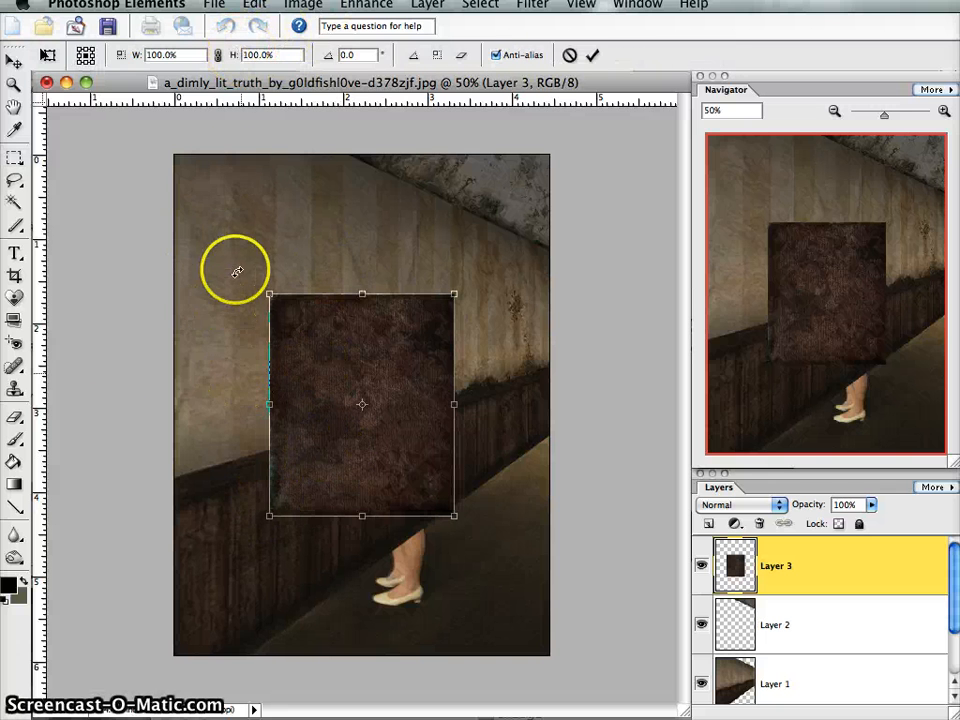
drag(236, 268, 210, 538)
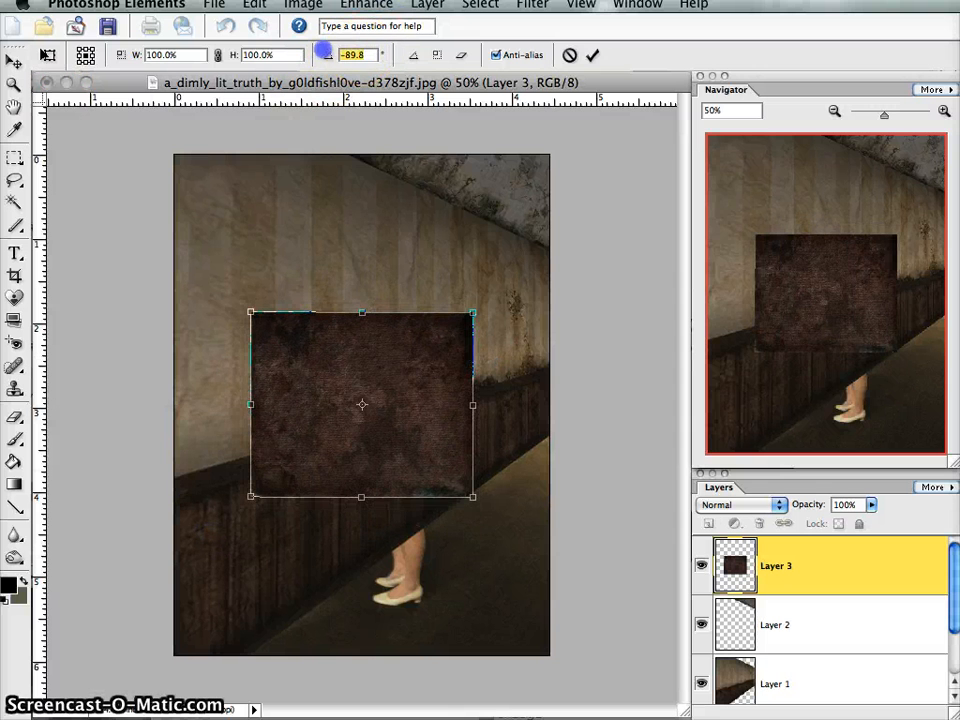
text(-90)
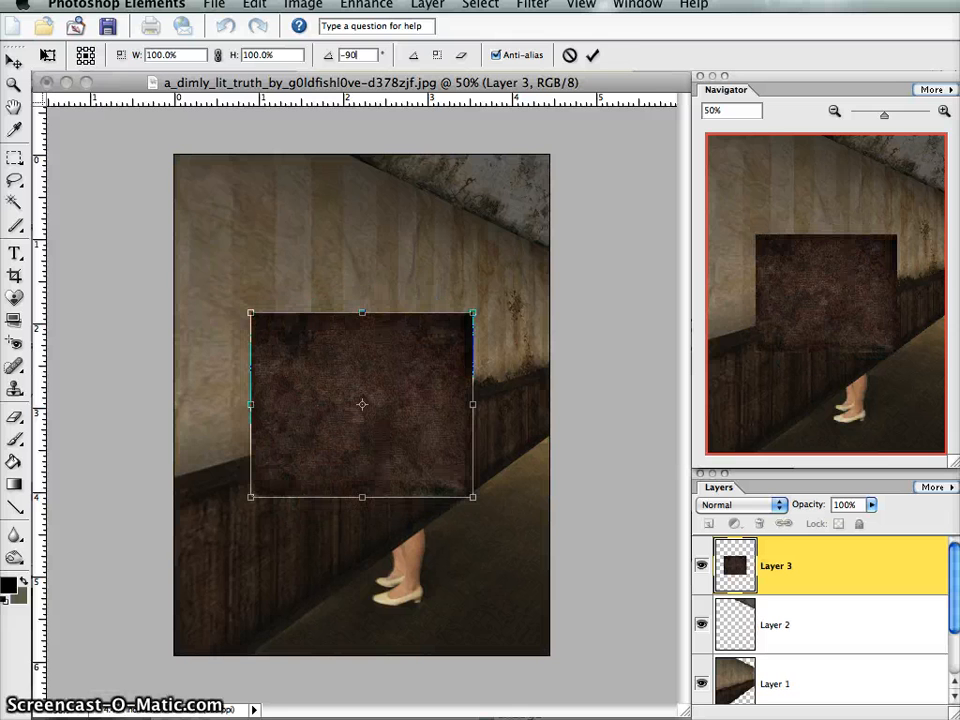
click(592, 56)
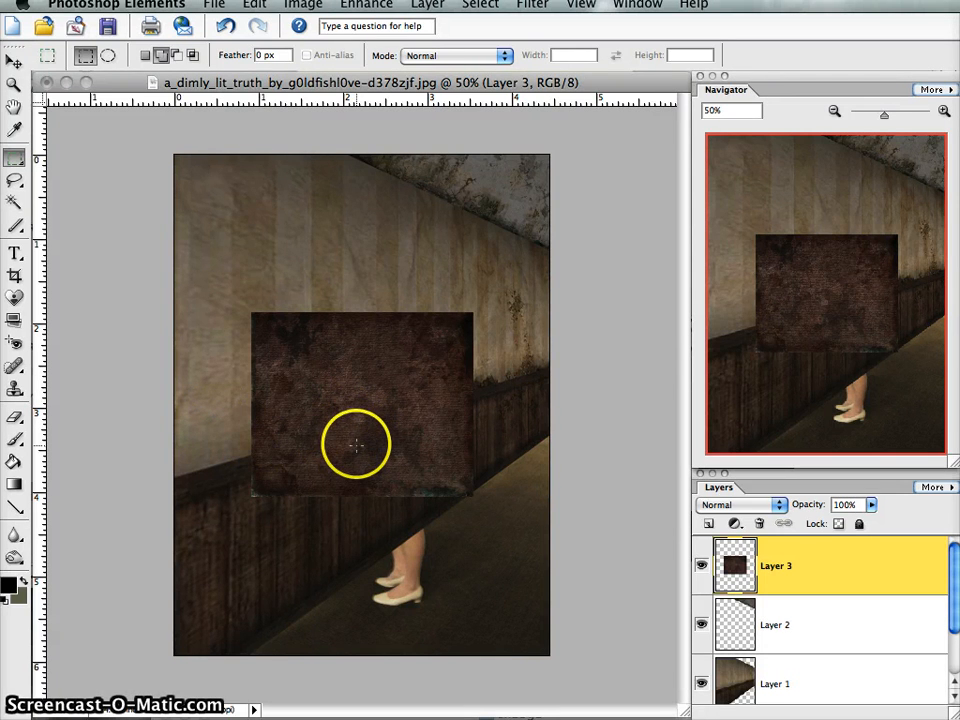
- Rotate the carpet layer by another -90°, apply it and move the layer over the floor in the photo's lower corner
key(ctrl+t)
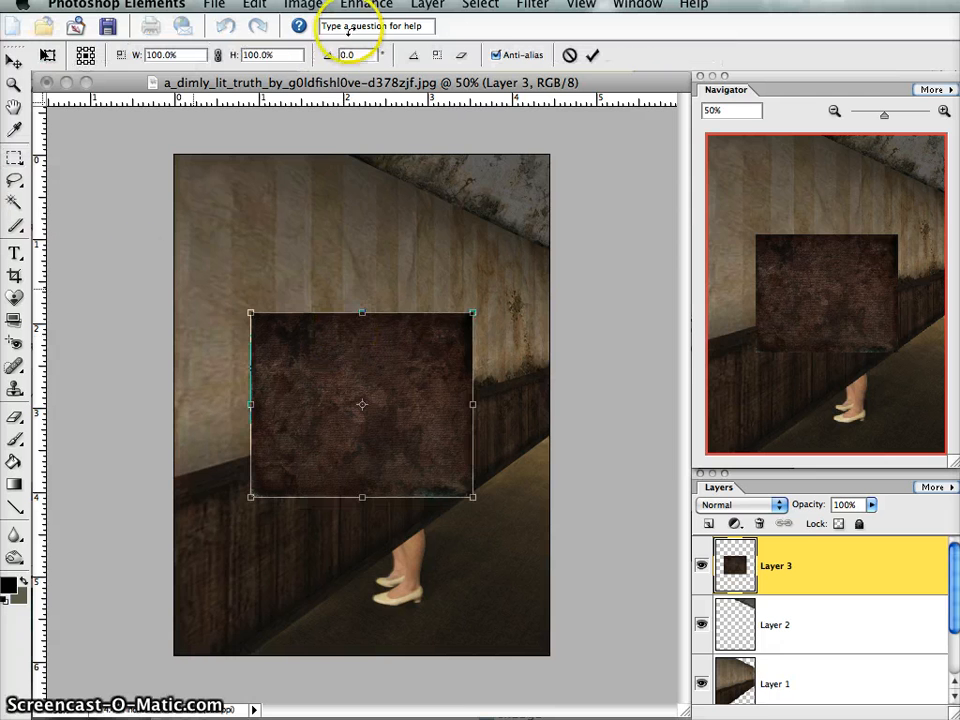
drag(504, 313, 277, 266)
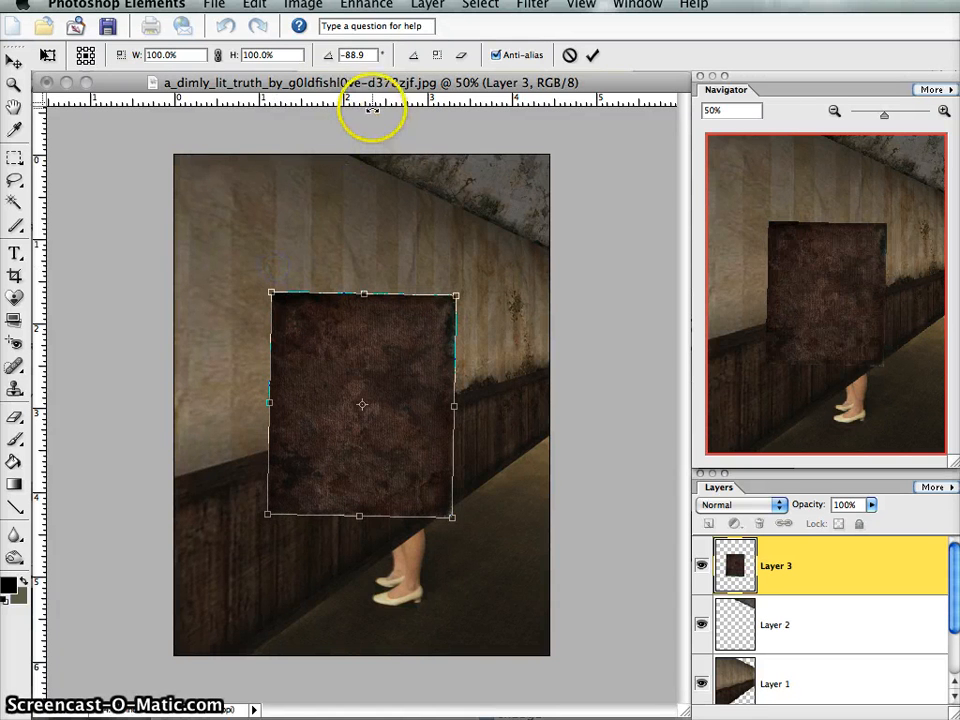
click(340, 54)
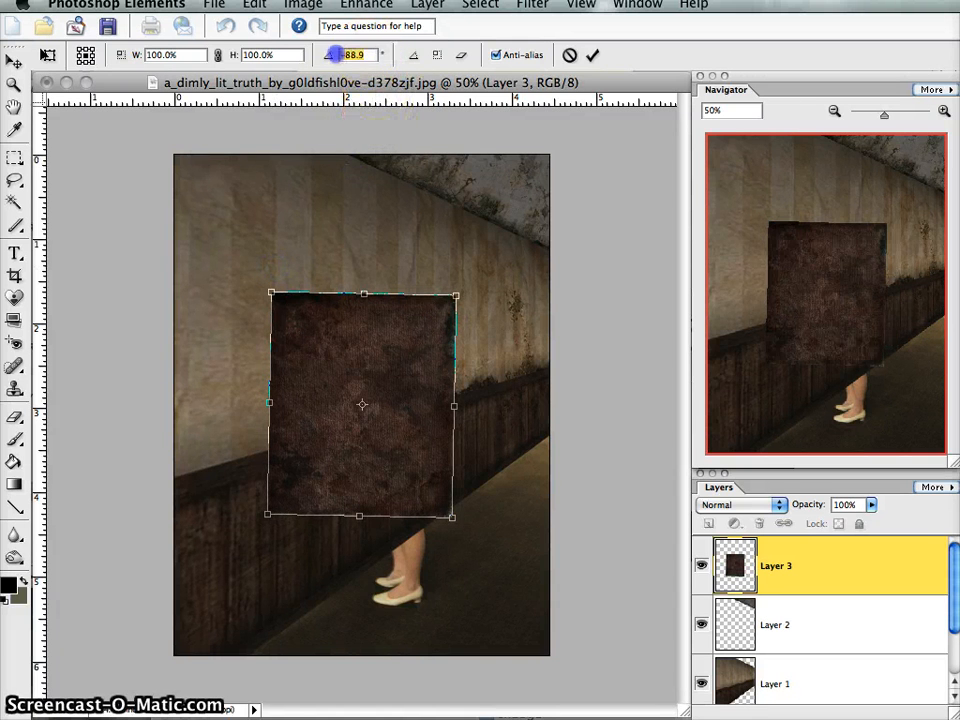
text(-90)
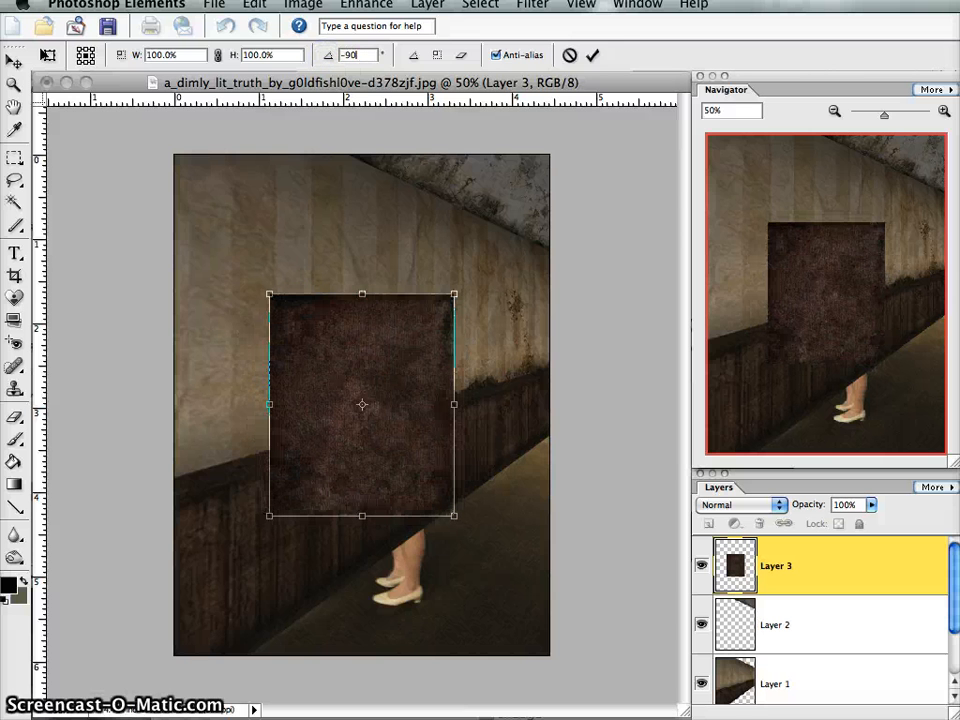
click(593, 57)
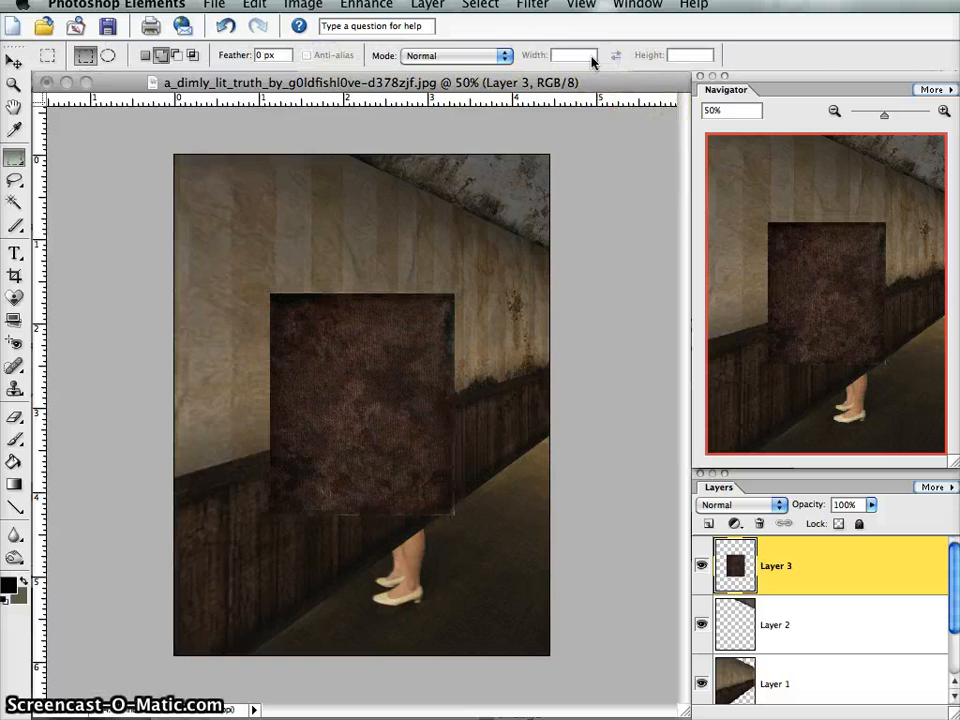
drag(377, 418, 481, 577)
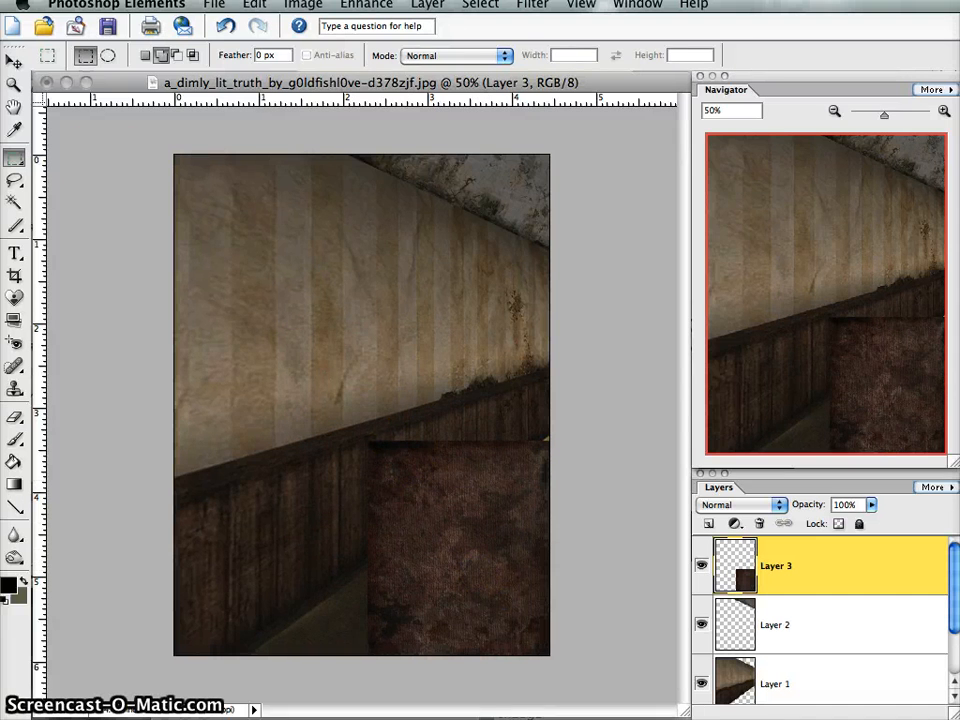
- Start a Perspective transform on the carpet layer and slant it by shifting its upper edge outward past the photo's border
click(302, 4)
mouse_move(435, 43)
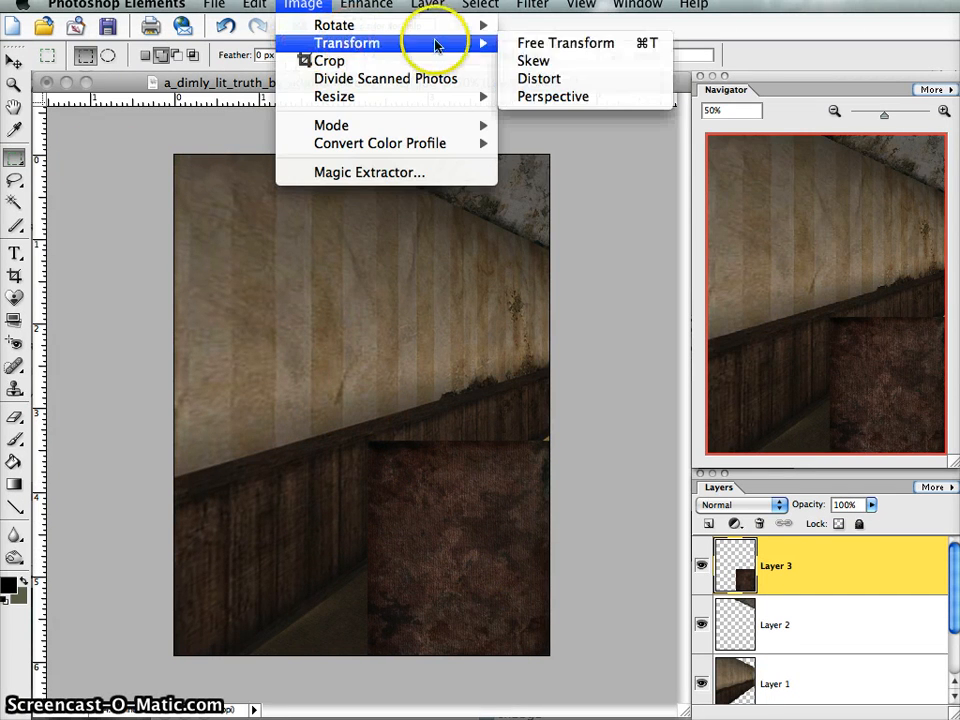
click(577, 96)
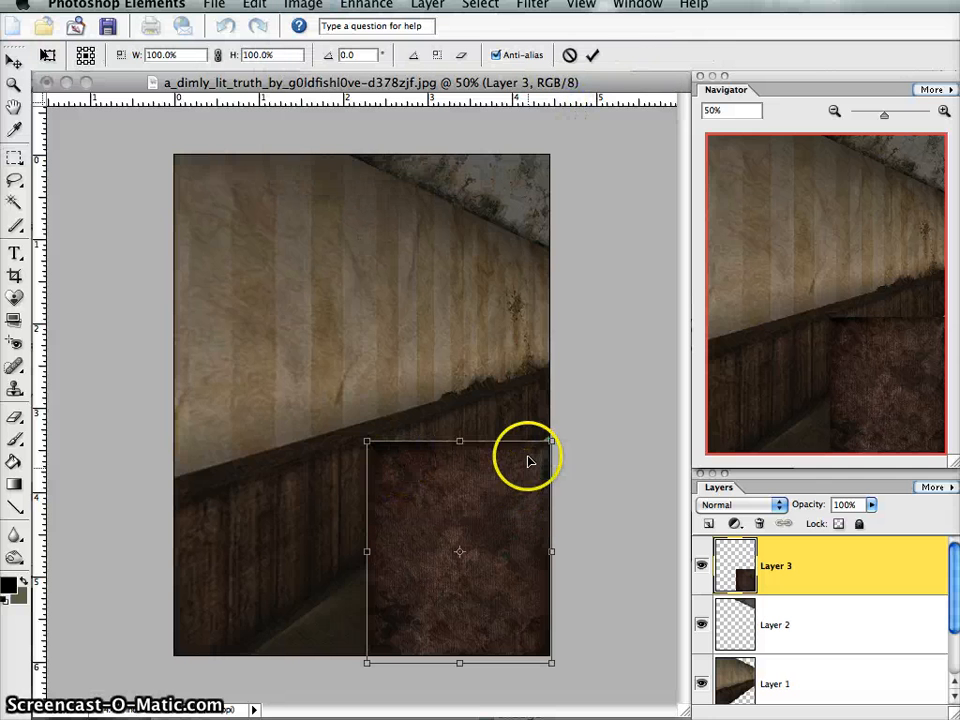
drag(459, 444, 612, 484)
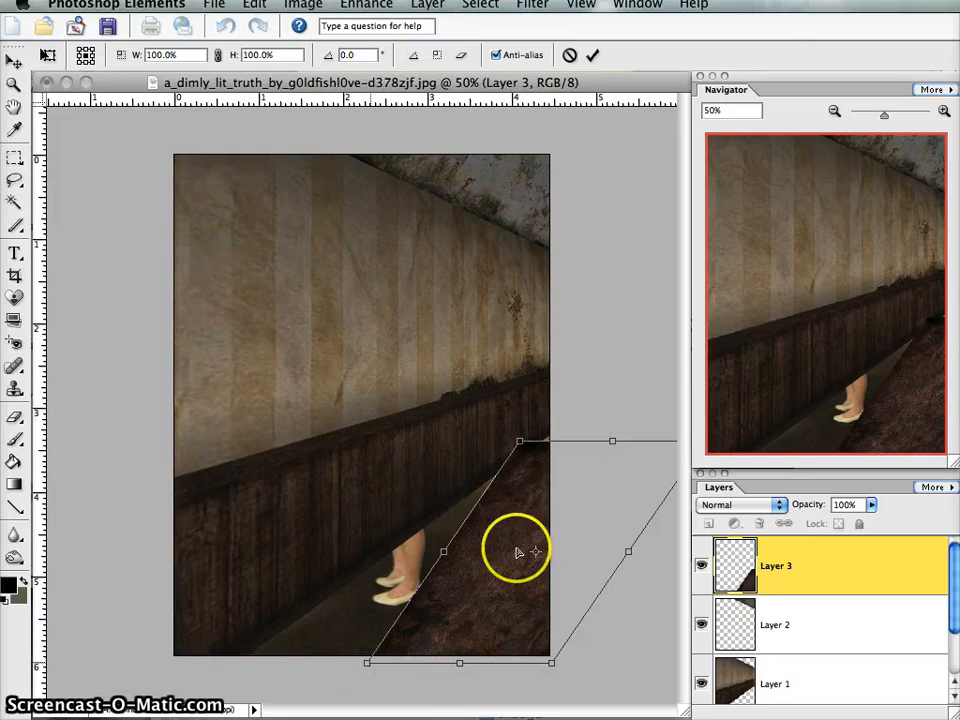
drag(615, 447, 651, 446)
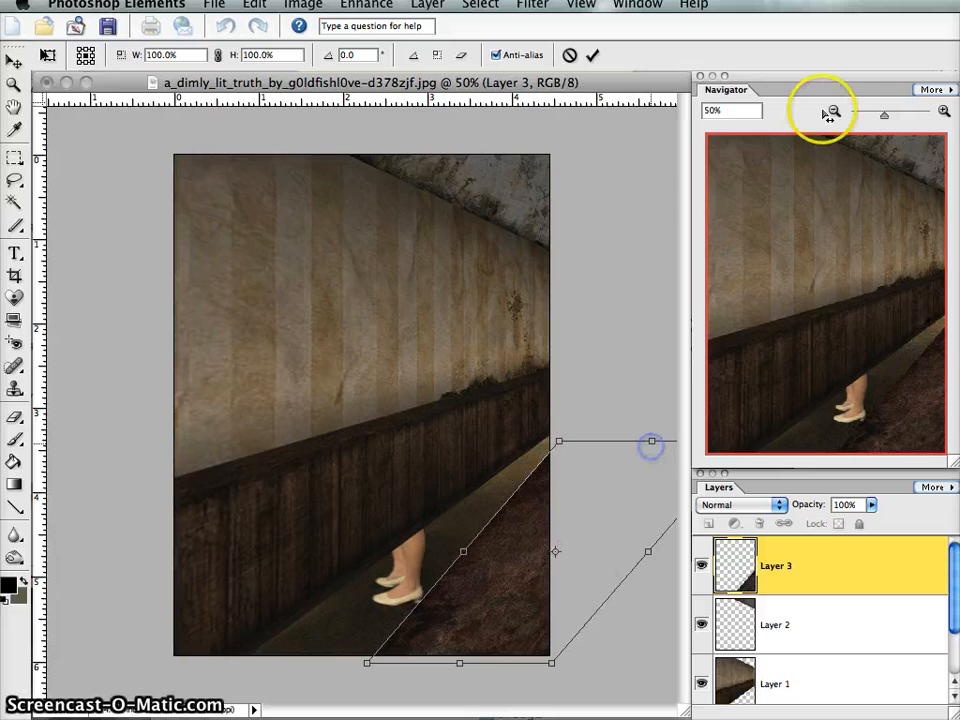
- Widen the carpet's lower edge to 250.6%, adjust its upper corner and edge to follow the base of the wall, and apply the transform
click(836, 113)
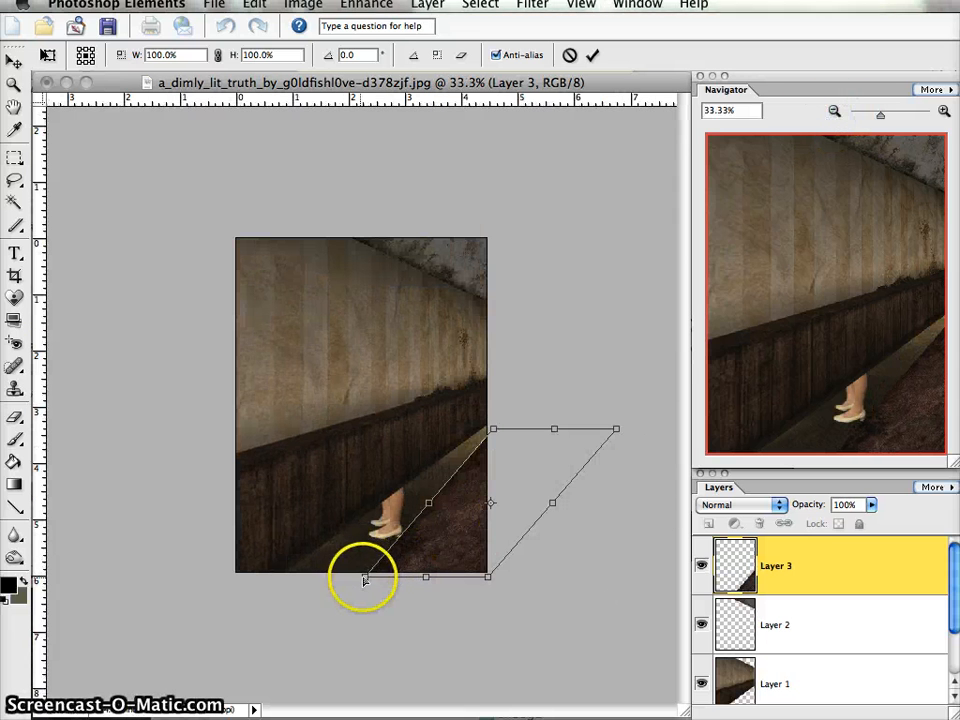
drag(367, 578, 272, 575)
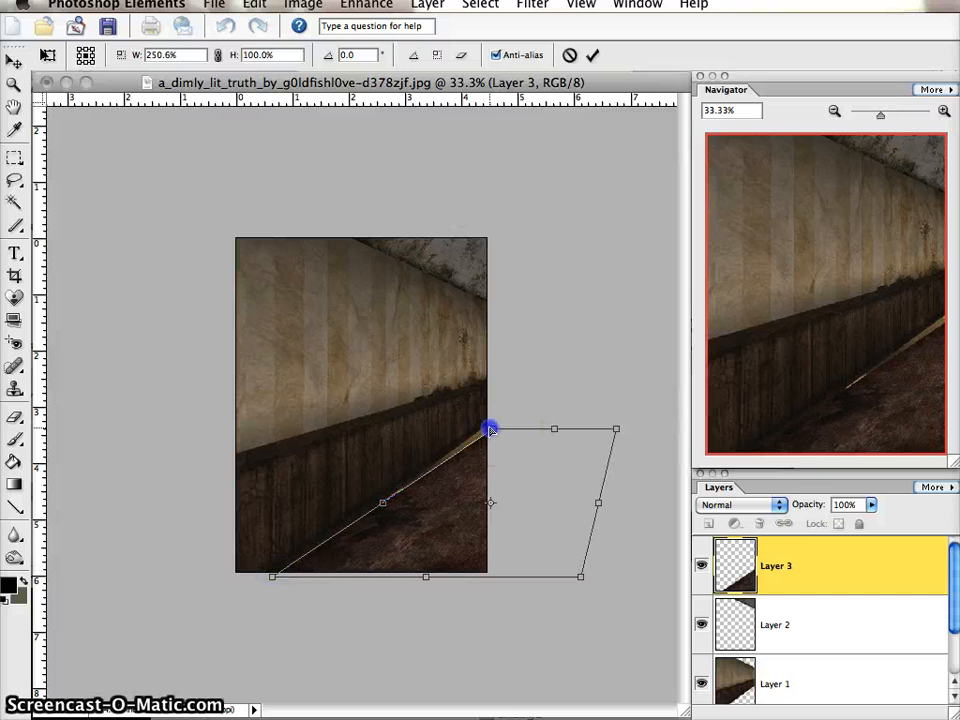
drag(490, 430, 482, 429)
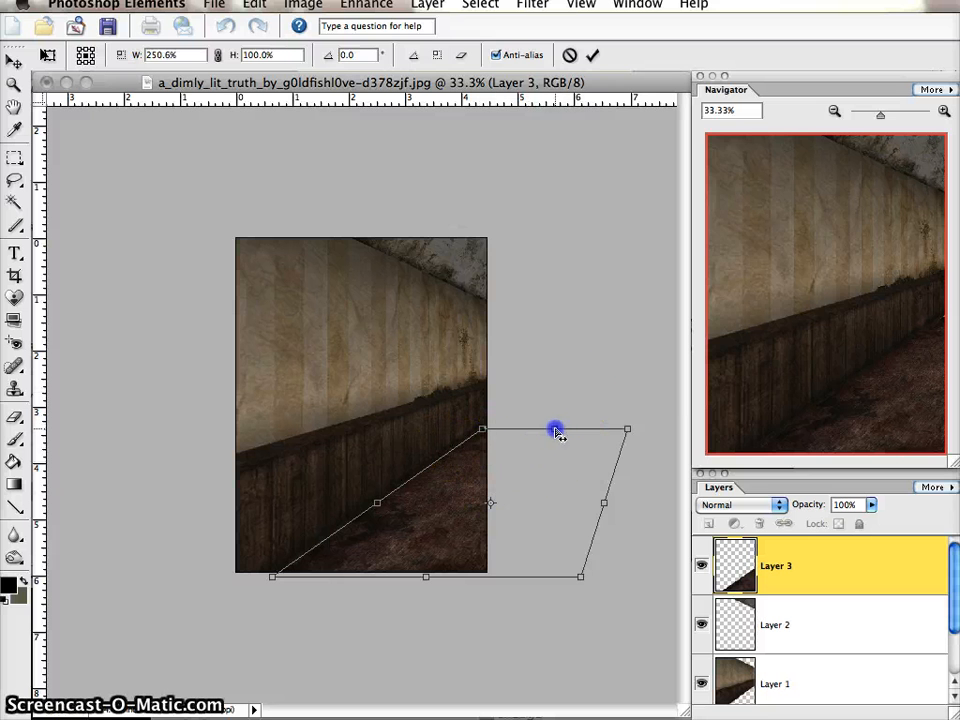
drag(557, 432, 572, 431)
click(502, 432)
drag(498, 430, 483, 425)
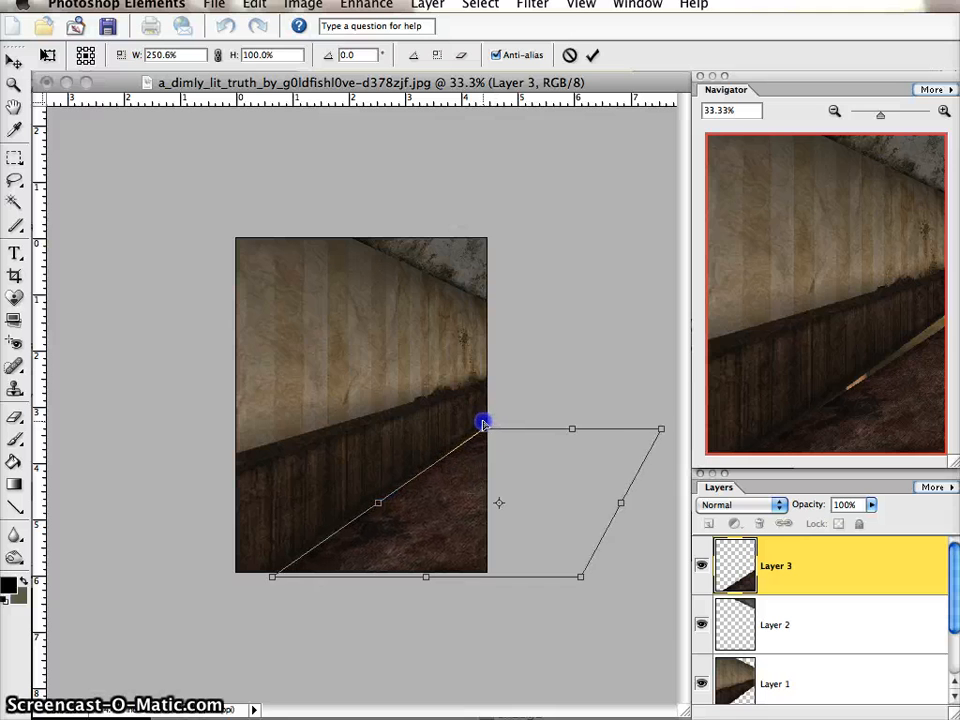
click(592, 55)
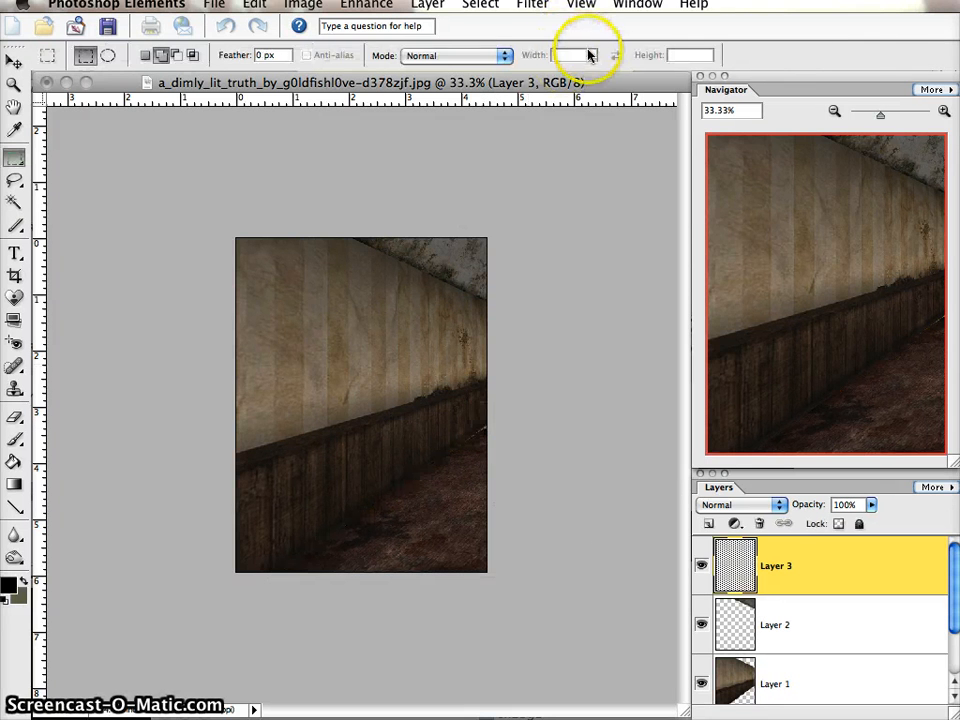
- Select the wall, ceiling and carpet texture layers together and merge them into a single layer above the background
click(941, 111)
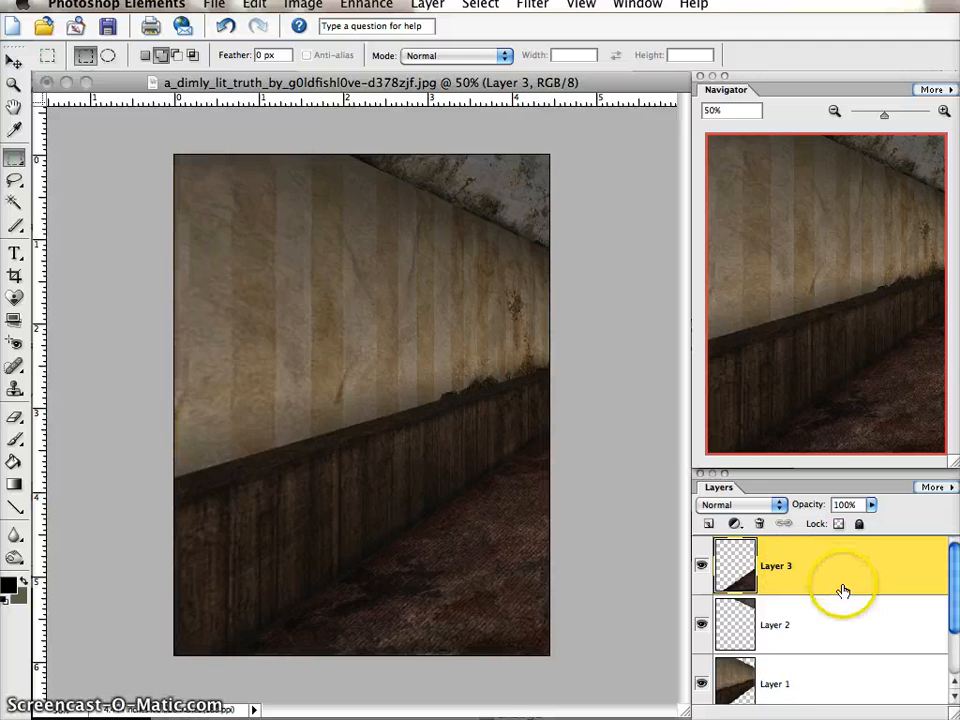
shift+click(823, 680)
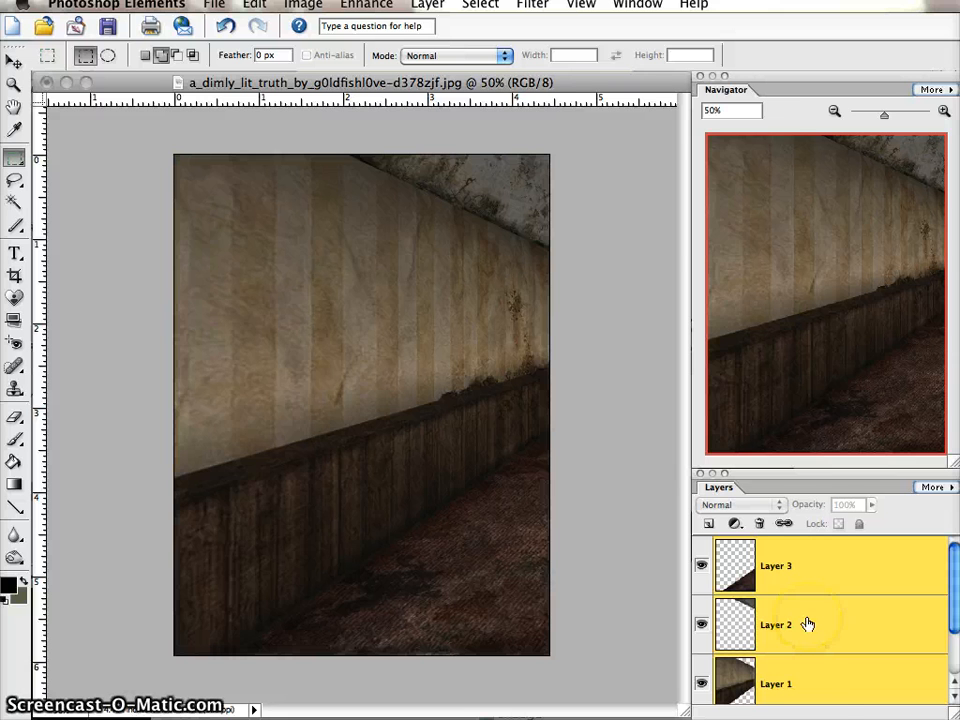
right_click(808, 622)
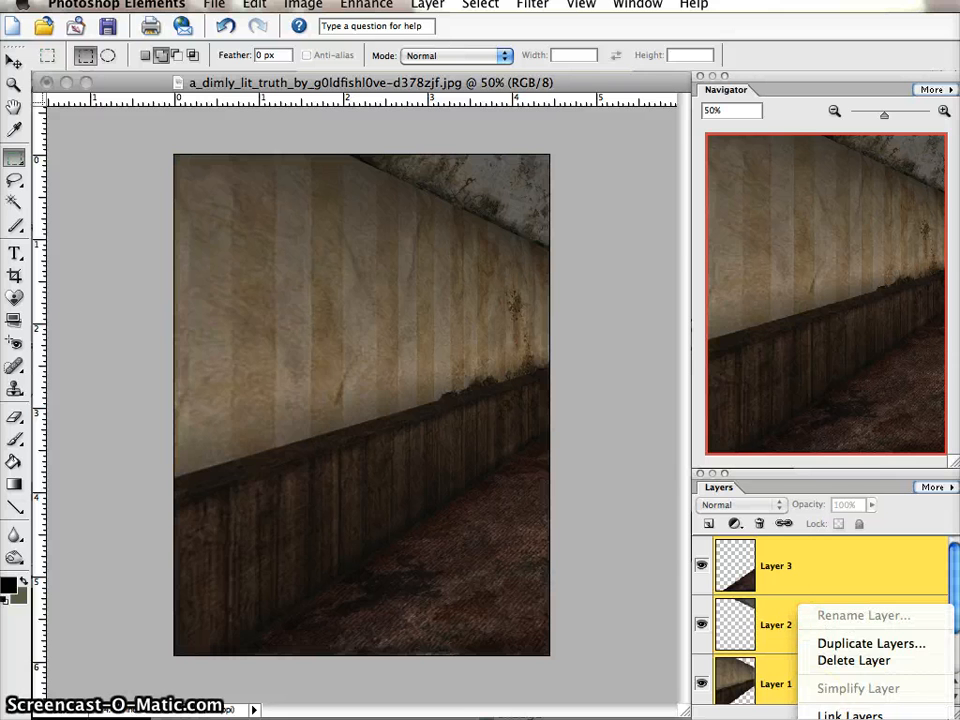
click(855, 719)
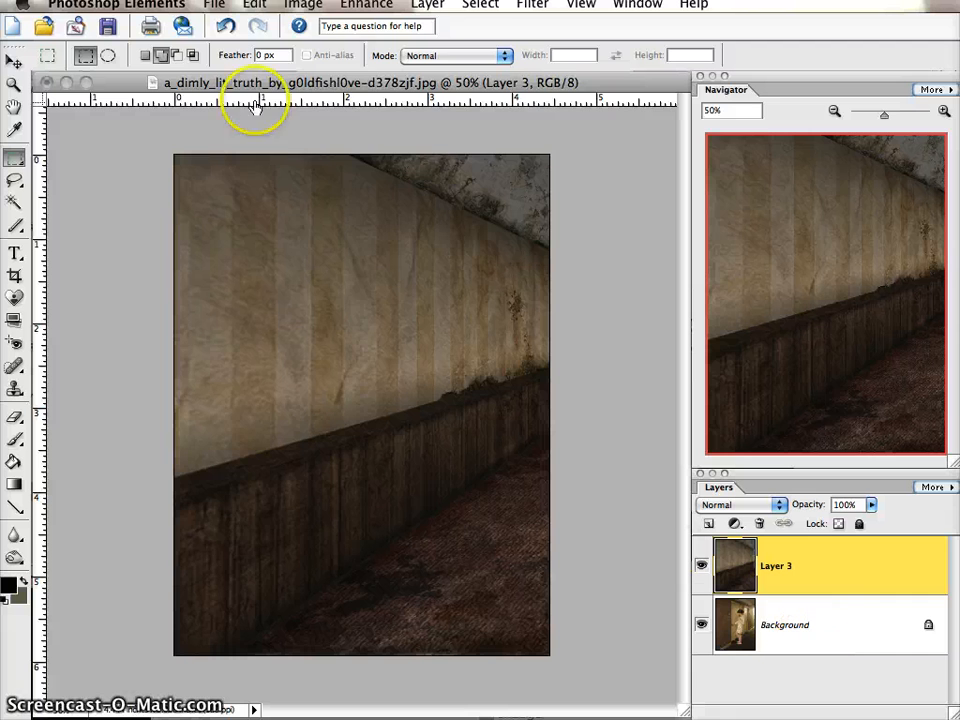
click(303, 5)
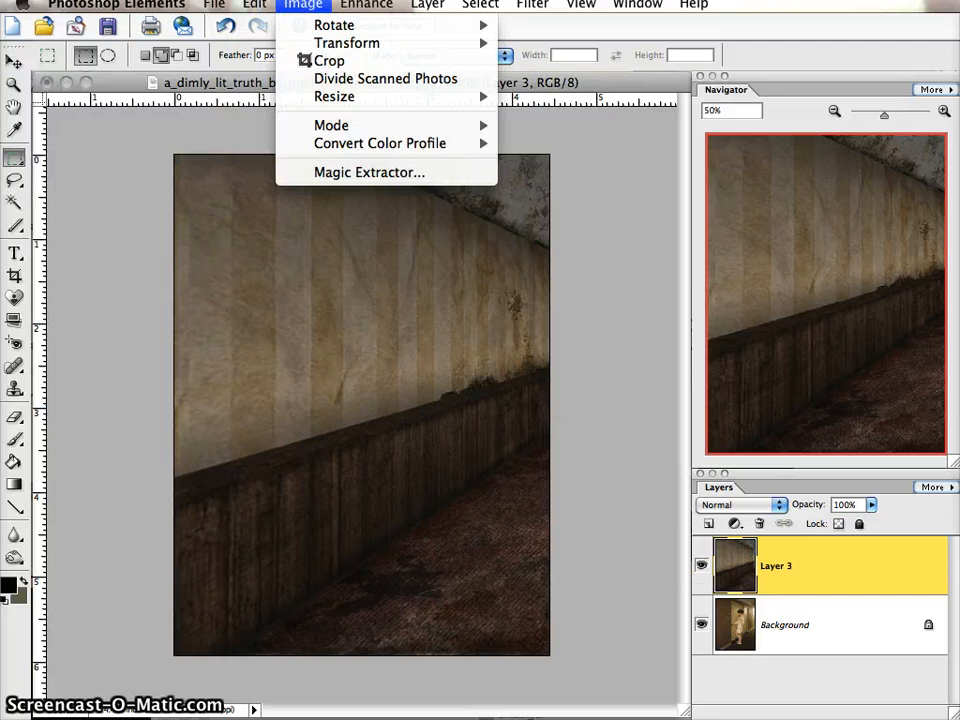
click(430, 5)
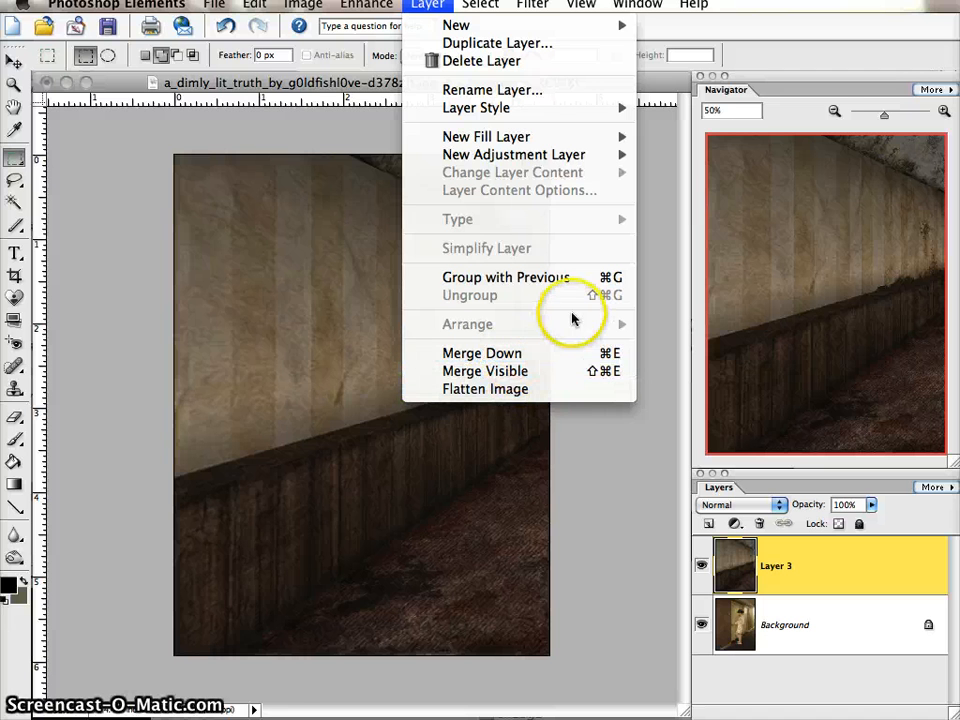
click(415, 8)
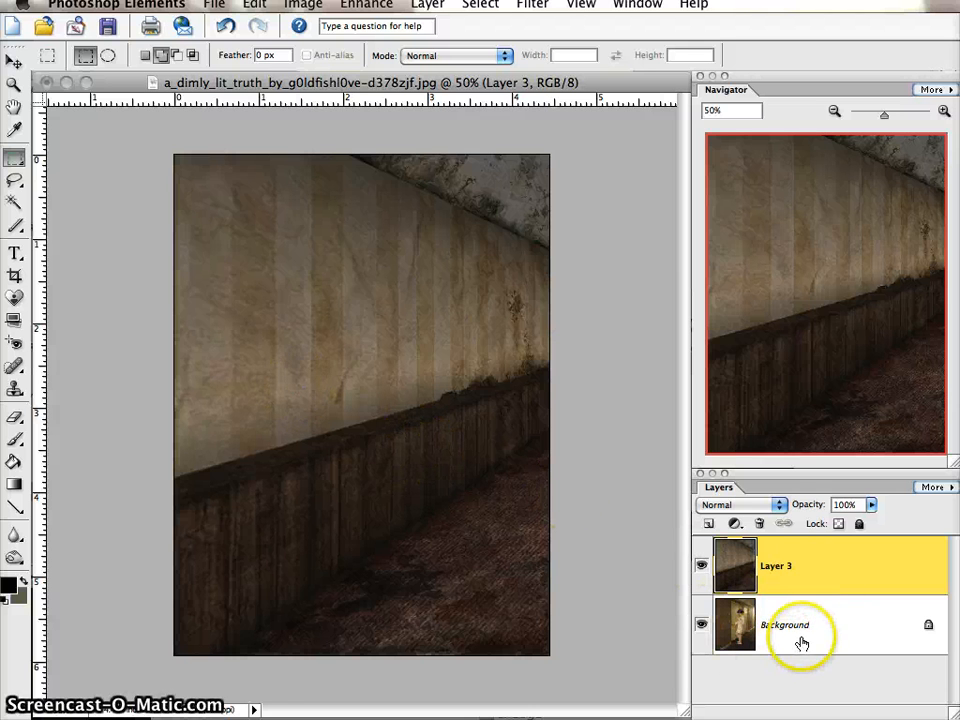
- Compare the merged texture layer with the original photo by hiding and showing it, and check its opacity setting
click(702, 565)
click(702, 566)
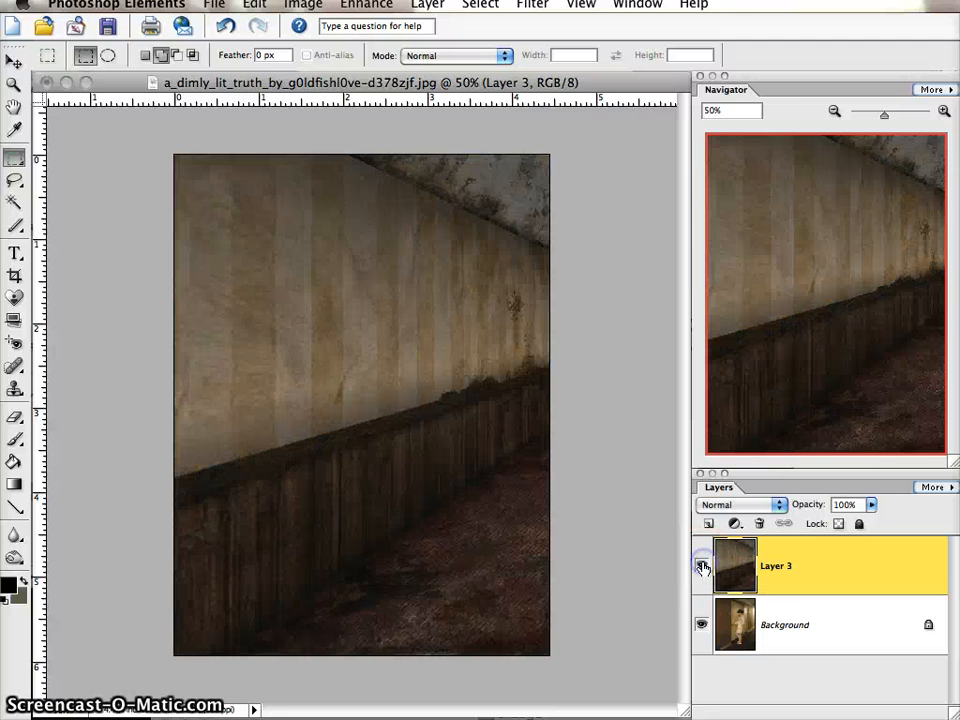
click(702, 566)
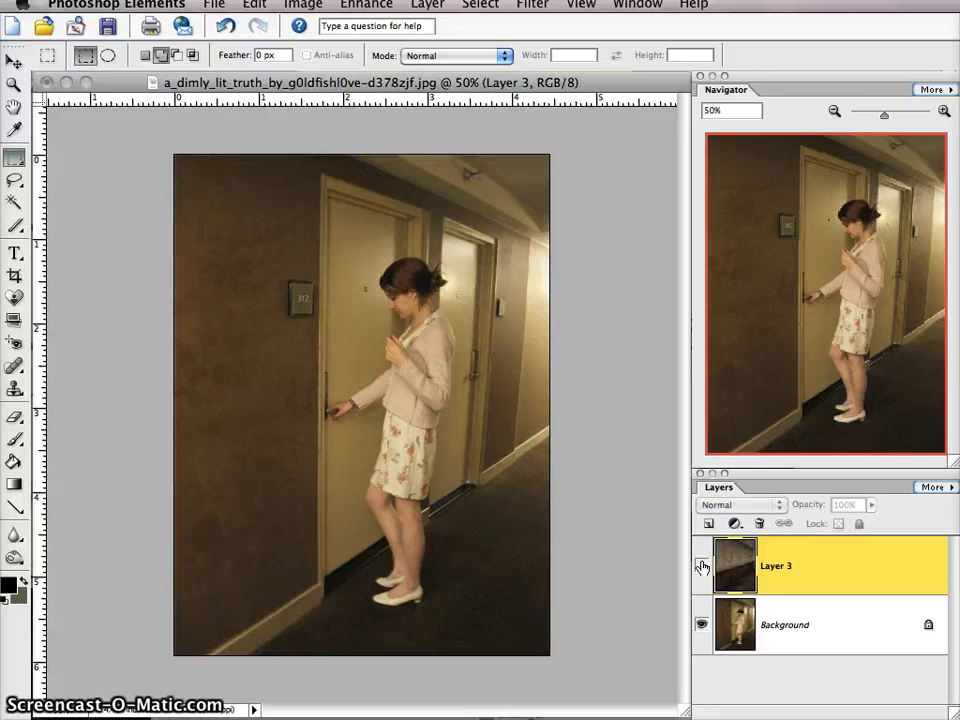
click(702, 566)
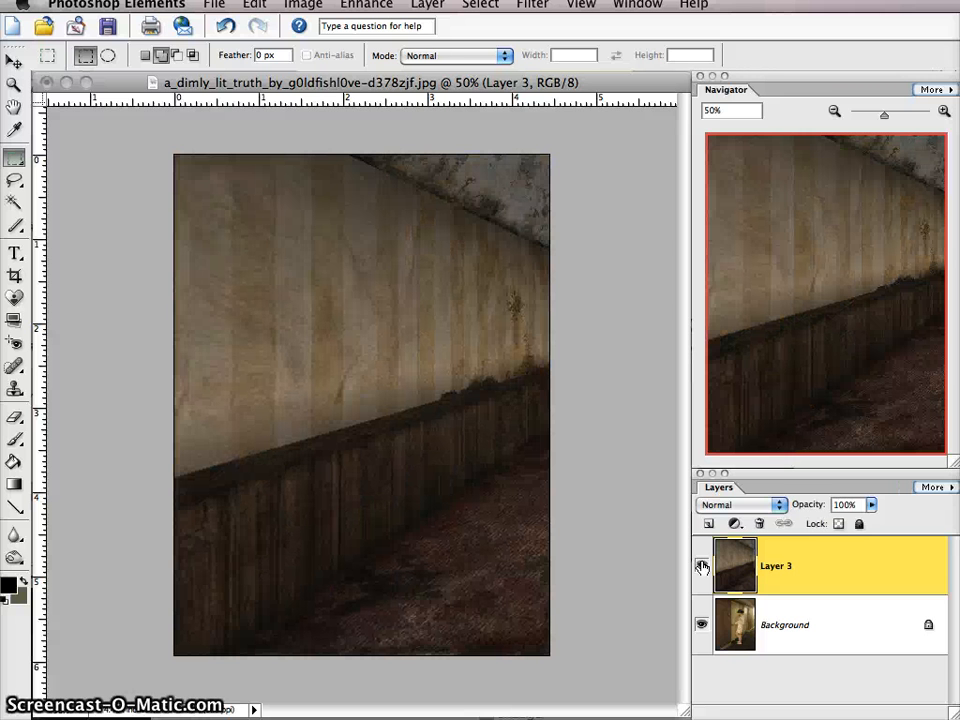
click(873, 507)
mouse_move(873, 530)
mouse_down()
mouse_move(829, 522)
mouse_move(875, 519)
mouse_up()
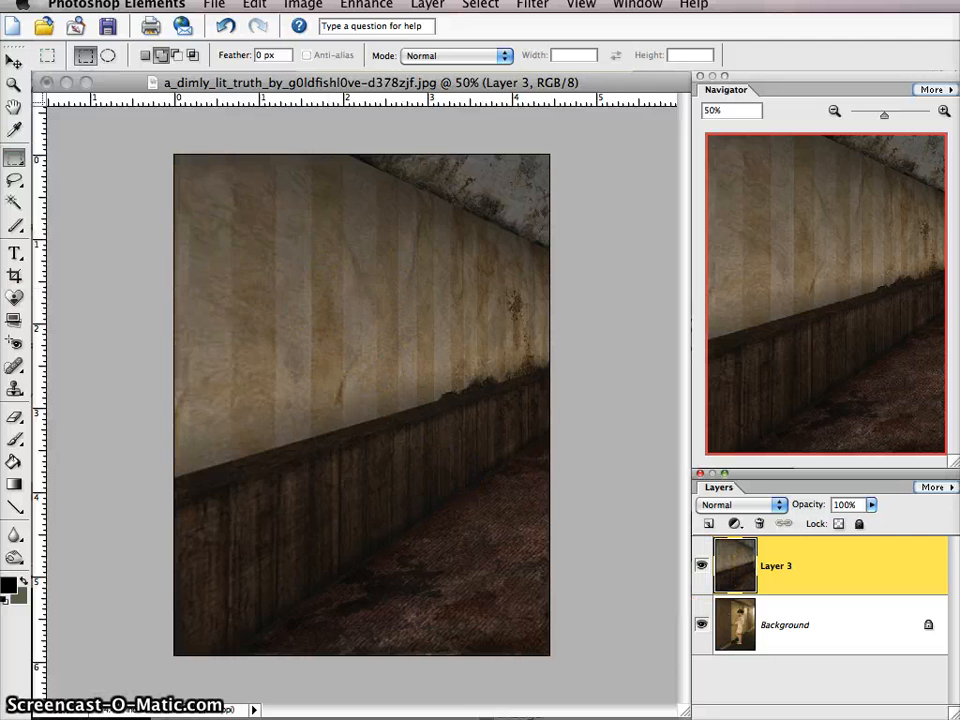
- Try cutting a rough person-shaped hole in the merged texture layer with the Lasso, and undo the cut and deselect
click(14, 180)
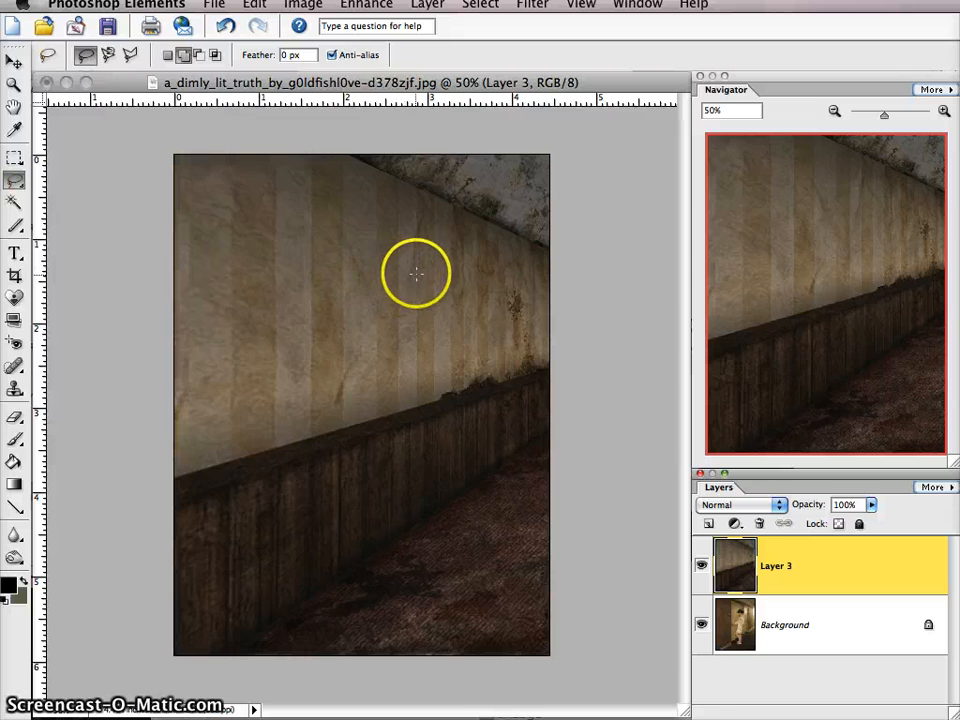
drag(398, 257, 408, 262)
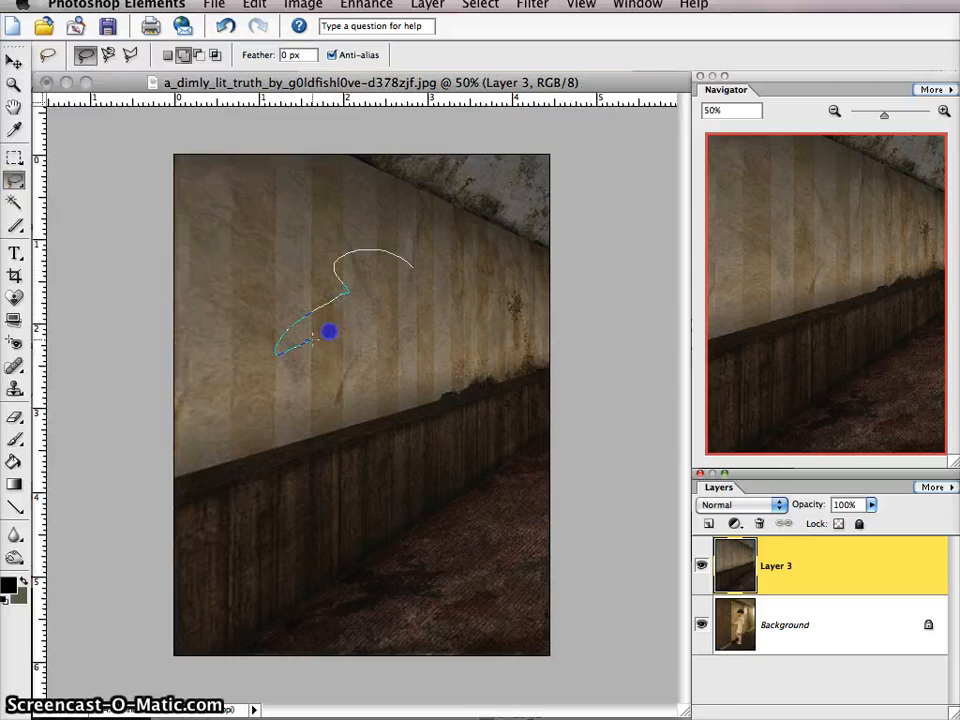
mouse_move(351, 428)
mouse_down()
mouse_move(419, 486)
mouse_move(441, 454)
mouse_move(431, 326)
mouse_move(480, 317)
mouse_move(418, 272)
mouse_up()
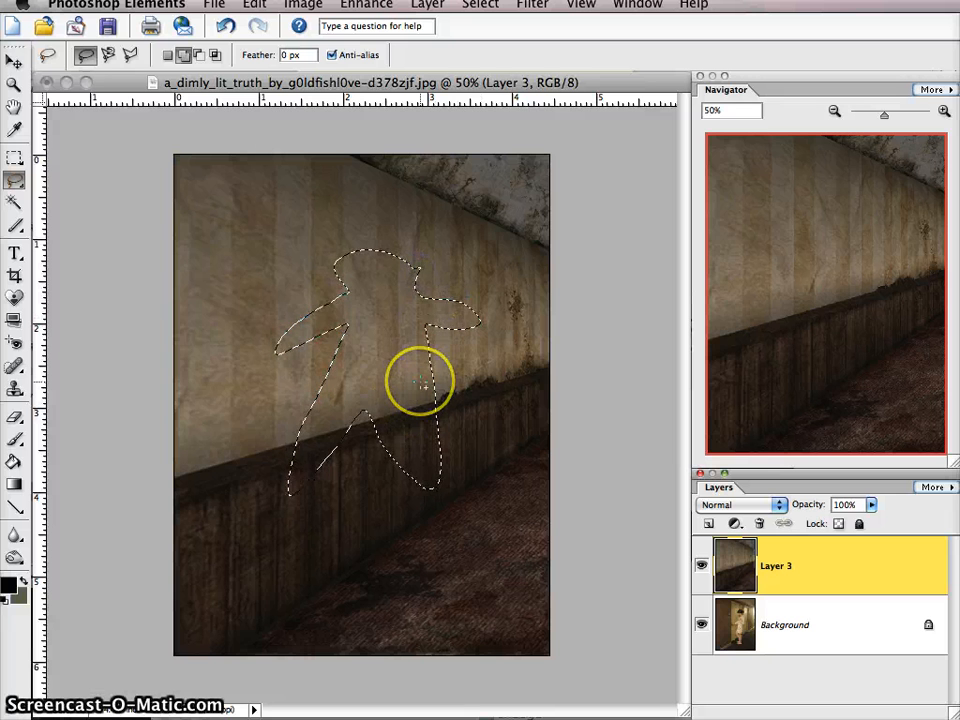
key(Delete)
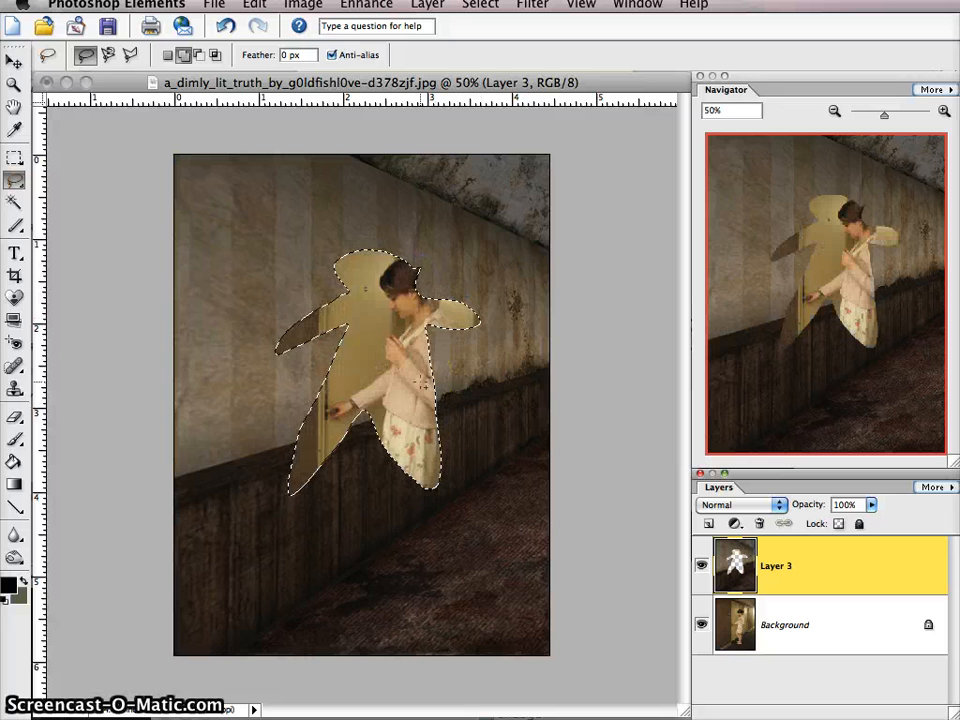
key(ctrl+z)
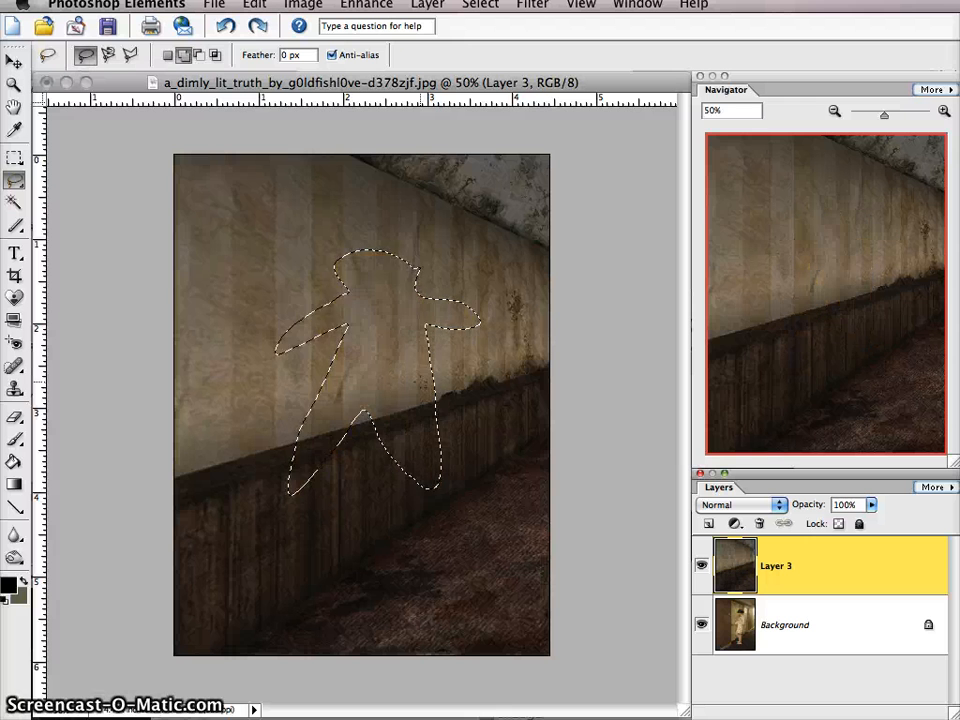
key(super+d)
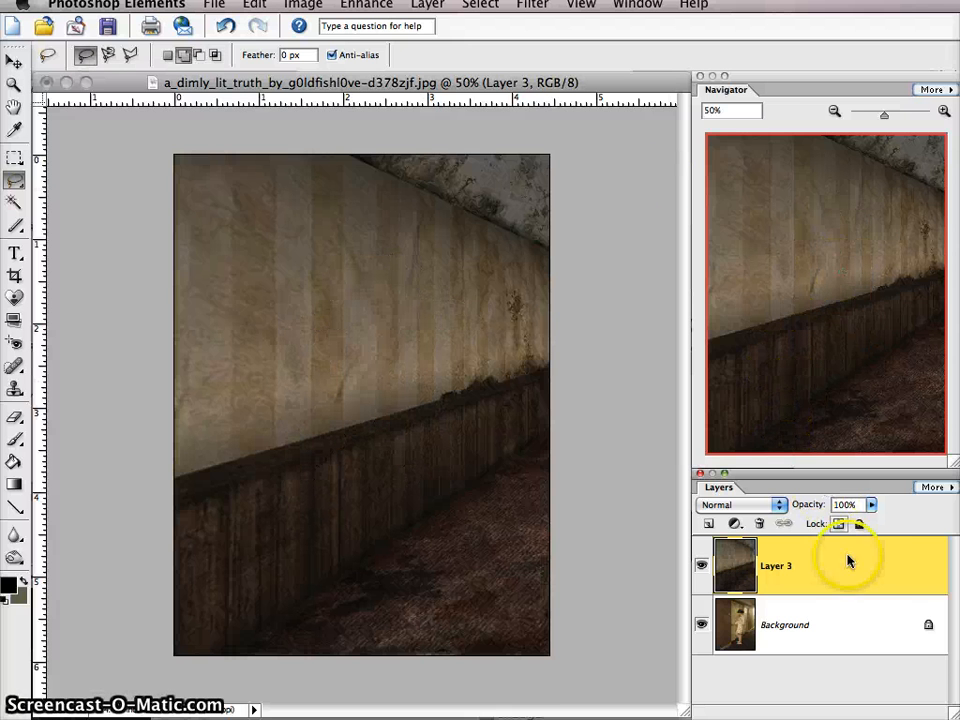
- Convert the locked Background into a regular layer named Layer 0 and place it above the merged texture layer
click(930, 628)
double_click(930, 628)
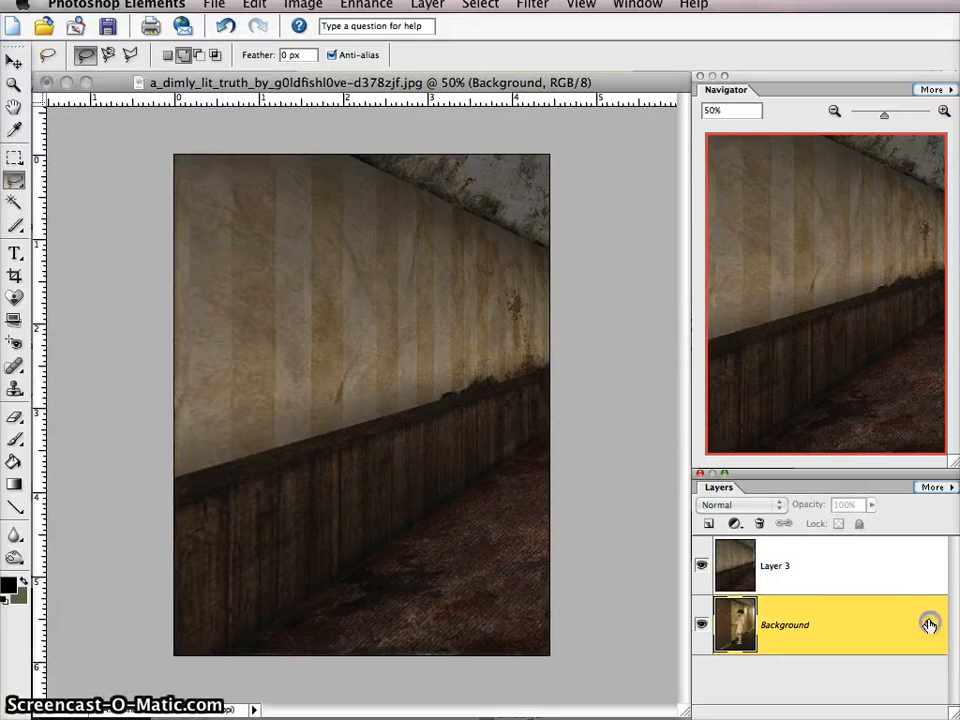
click(930, 345)
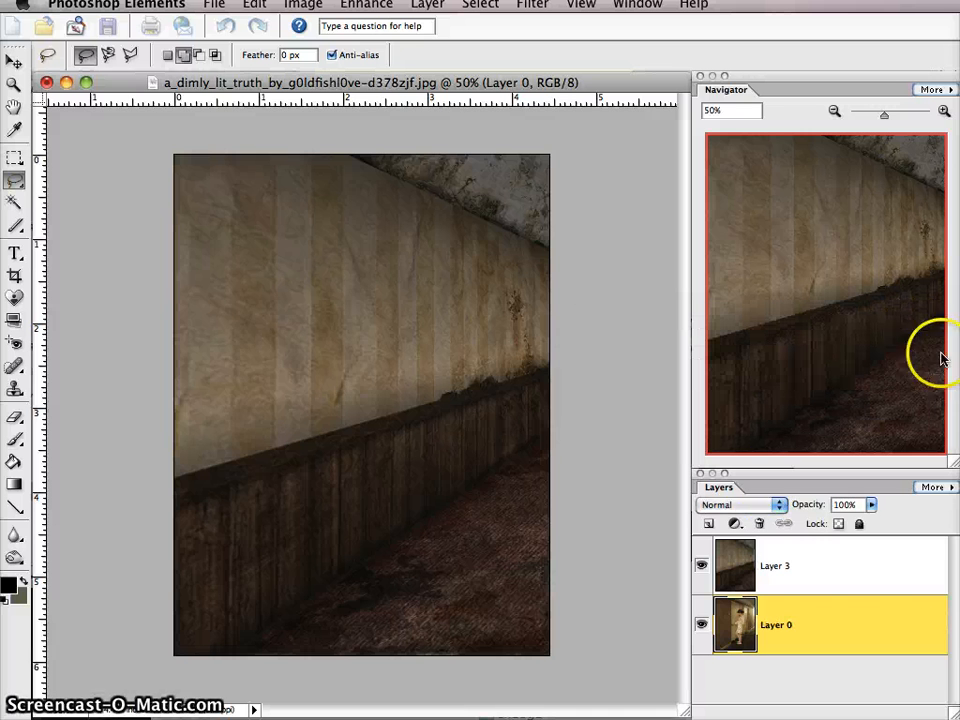
drag(787, 565, 786, 632)
click(767, 566)
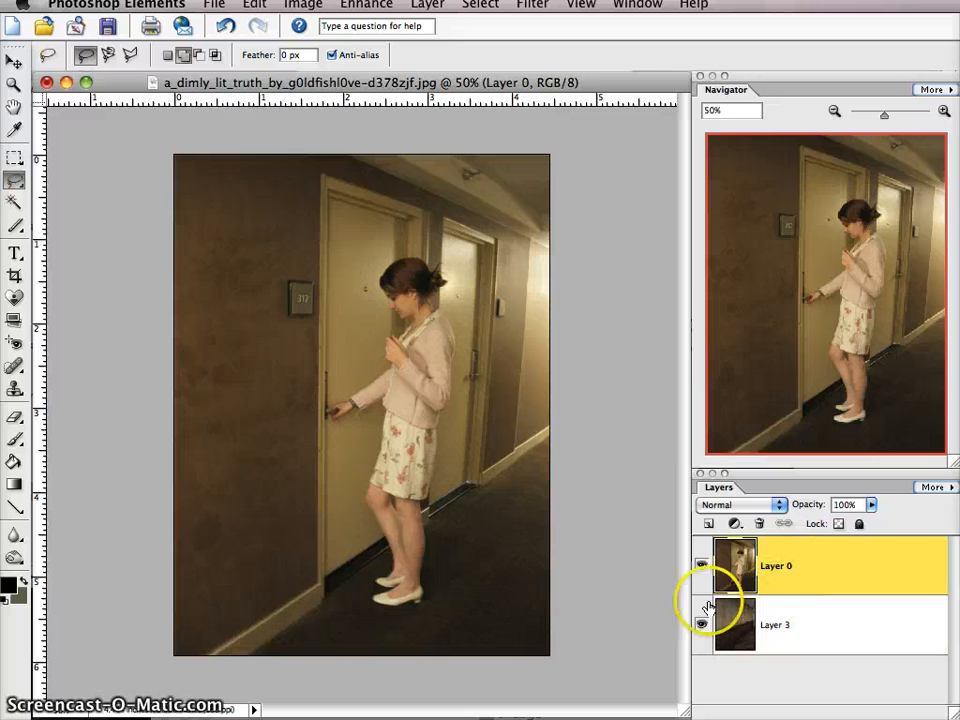
- Draw a rough freehand Lasso selection around both doors and the woman, including her legs and shoes
mouse_move(320, 187)
mouse_down()
mouse_move(319, 169)
mouse_move(319, 539)
mouse_up()
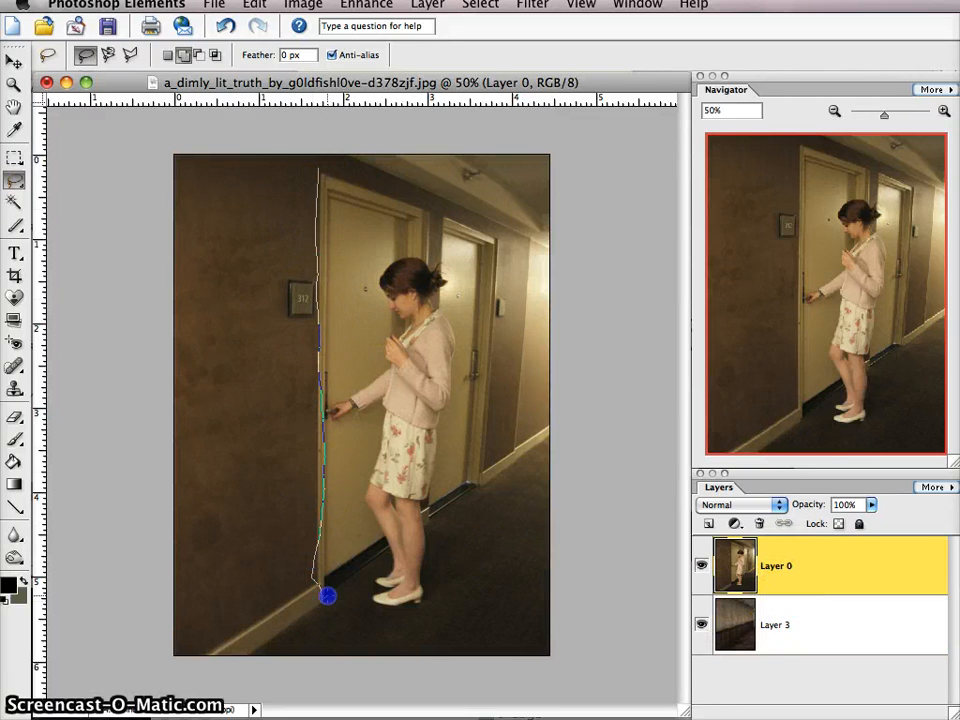
mouse_move(377, 544)
mouse_down()
mouse_move(392, 583)
mouse_move(366, 601)
mouse_up()
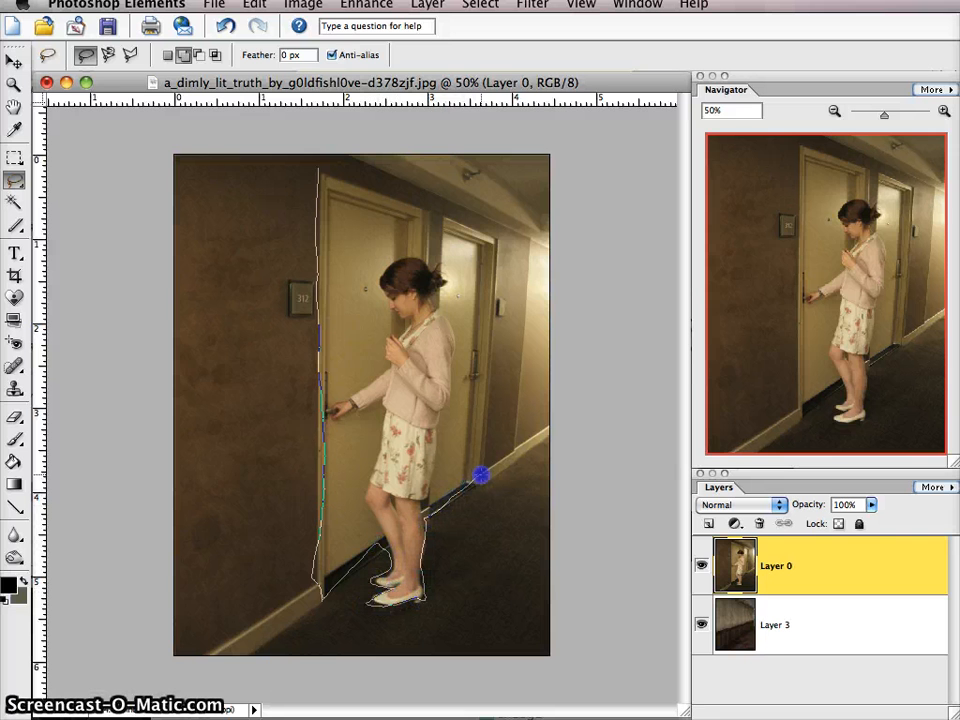
mouse_move(493, 339)
mouse_down()
mouse_move(499, 255)
mouse_move(469, 221)
mouse_move(441, 220)
mouse_up()
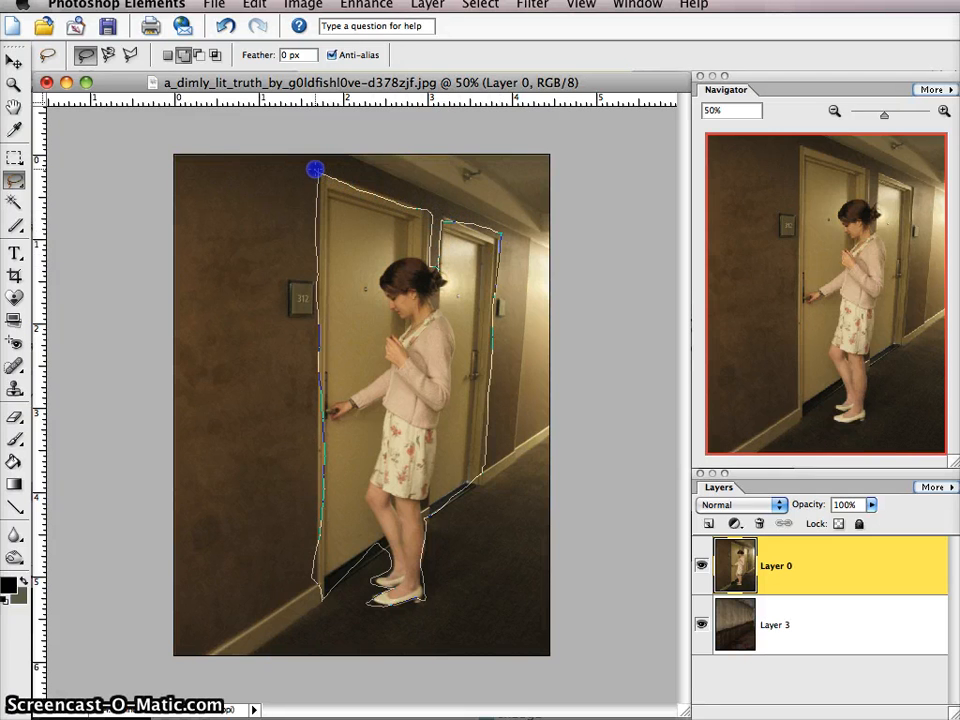
drag(315, 167, 316, 169)
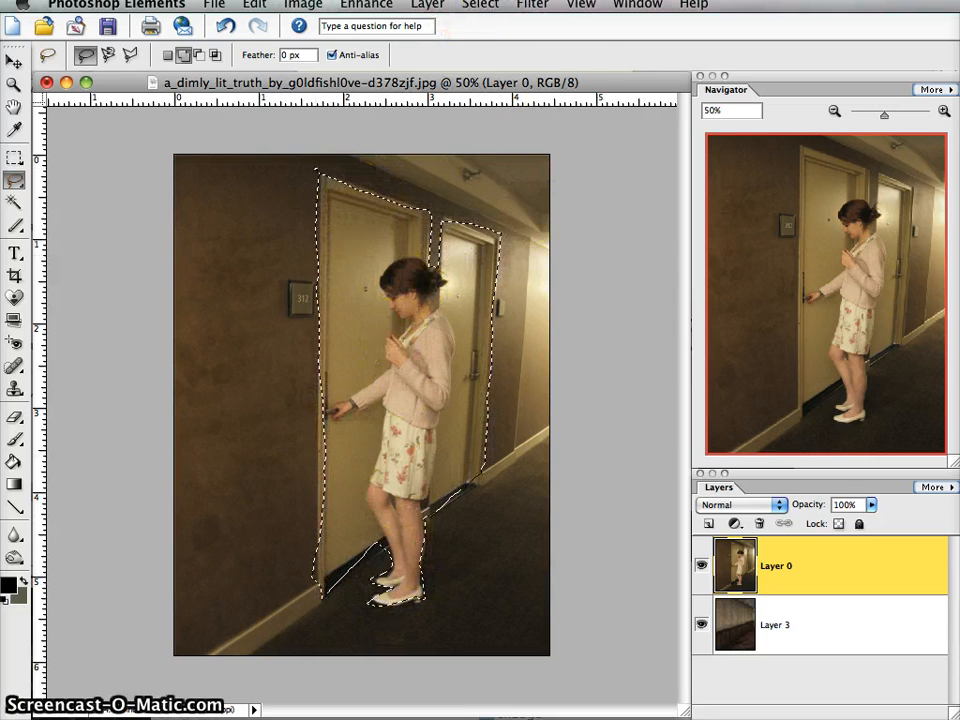
- Try inverting the selection and deleting the photo's surroundings around the doors and woman, and undo the deletion
click(481, 6)
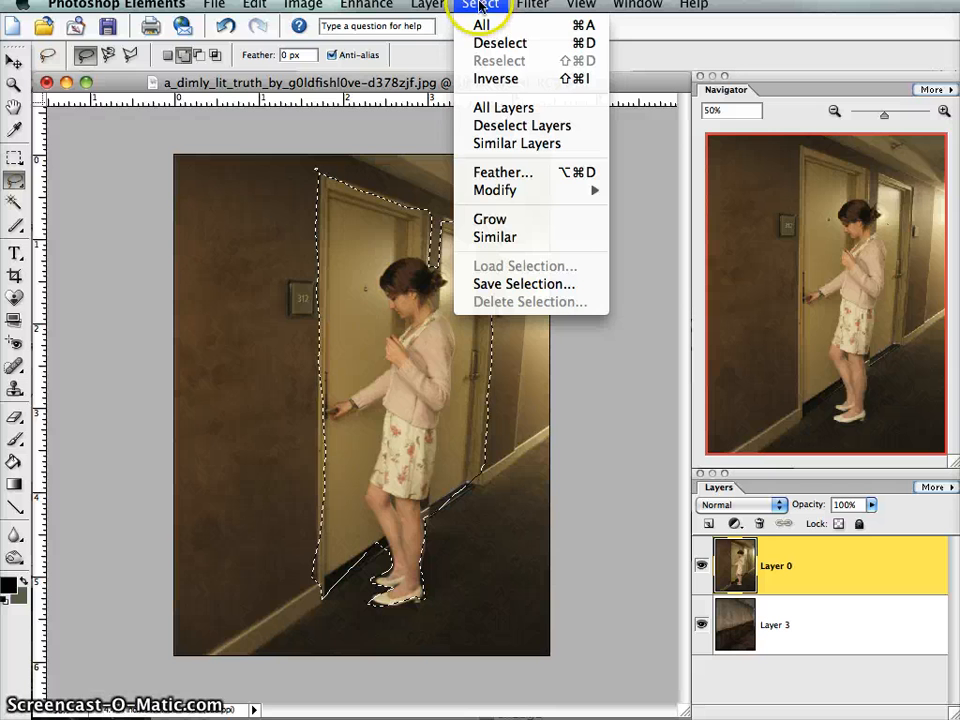
click(494, 78)
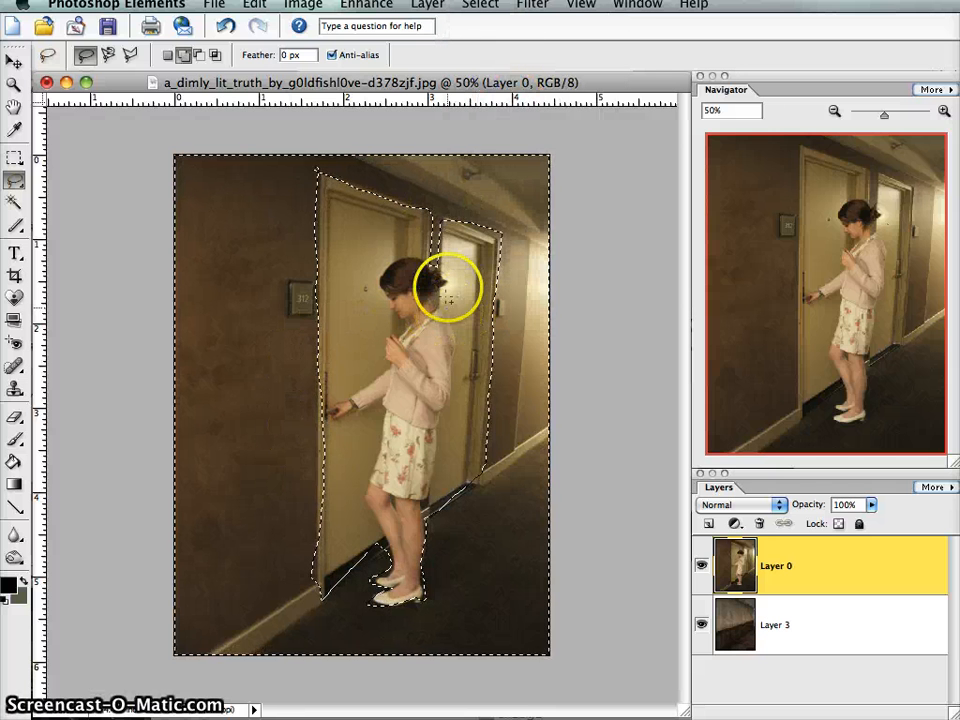
key(Delete)
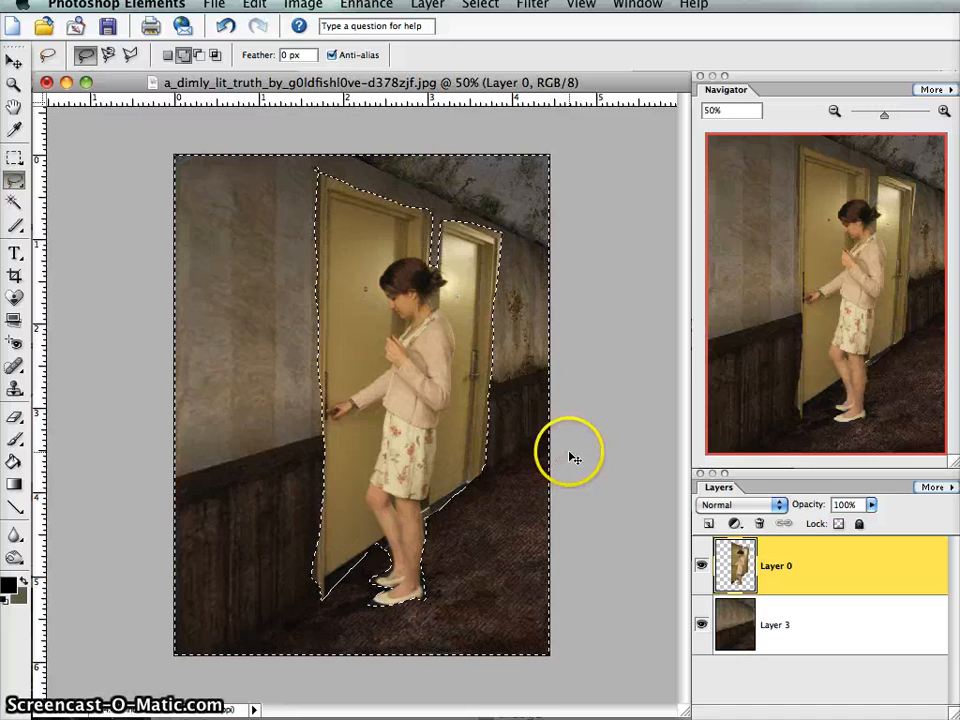
key(ctrl+z)
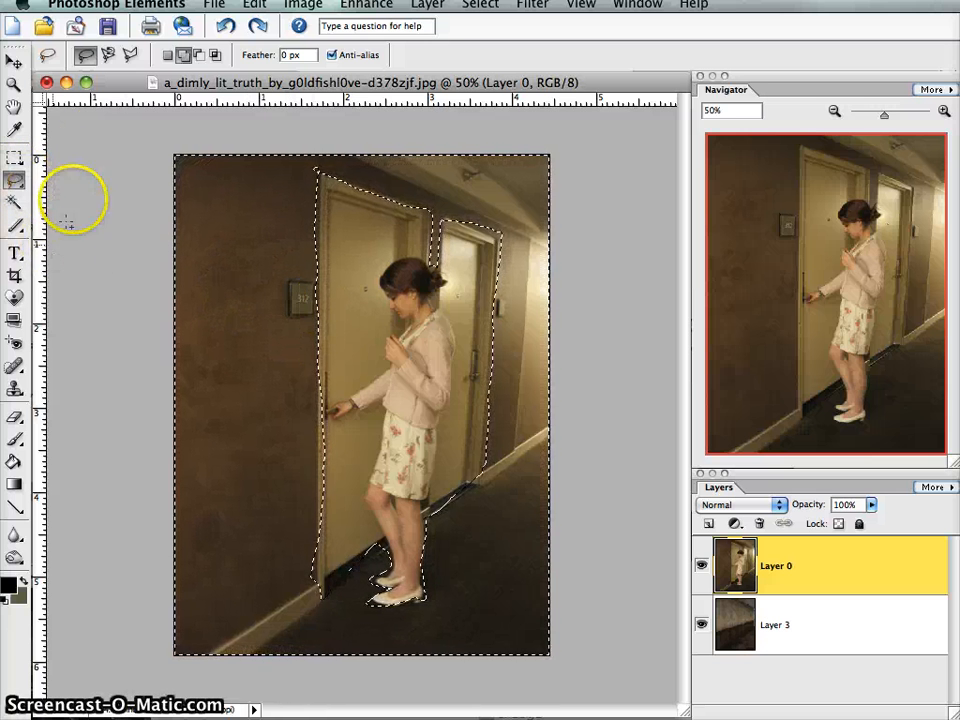
- Clear the selection around the doors and woman and switch to the Polygonal Lasso tool
click(112, 55)
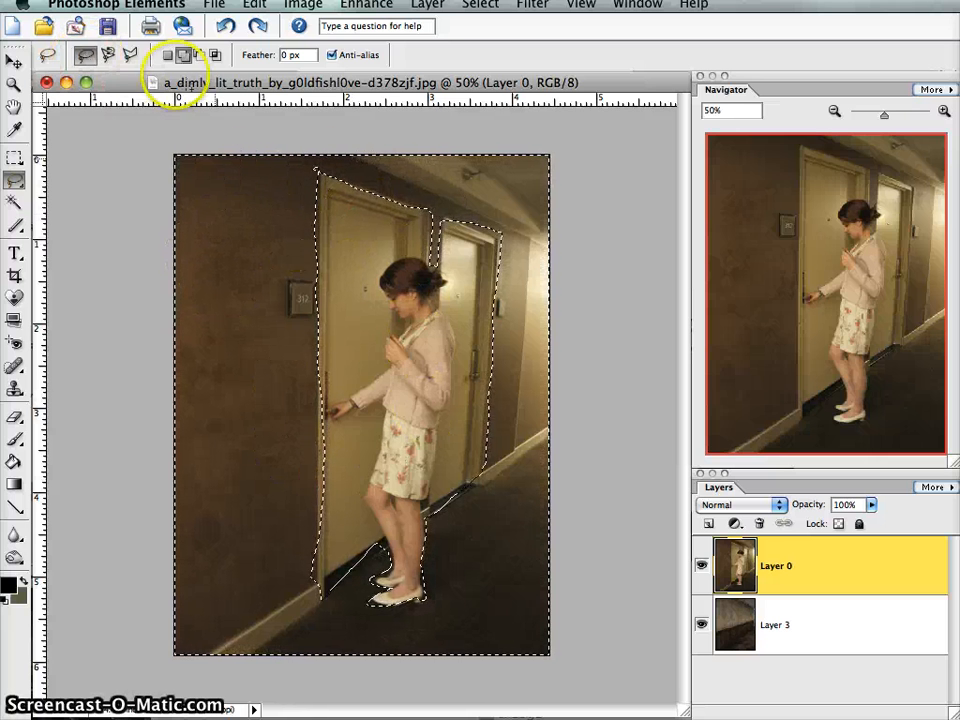
click(262, 227)
click(130, 55)
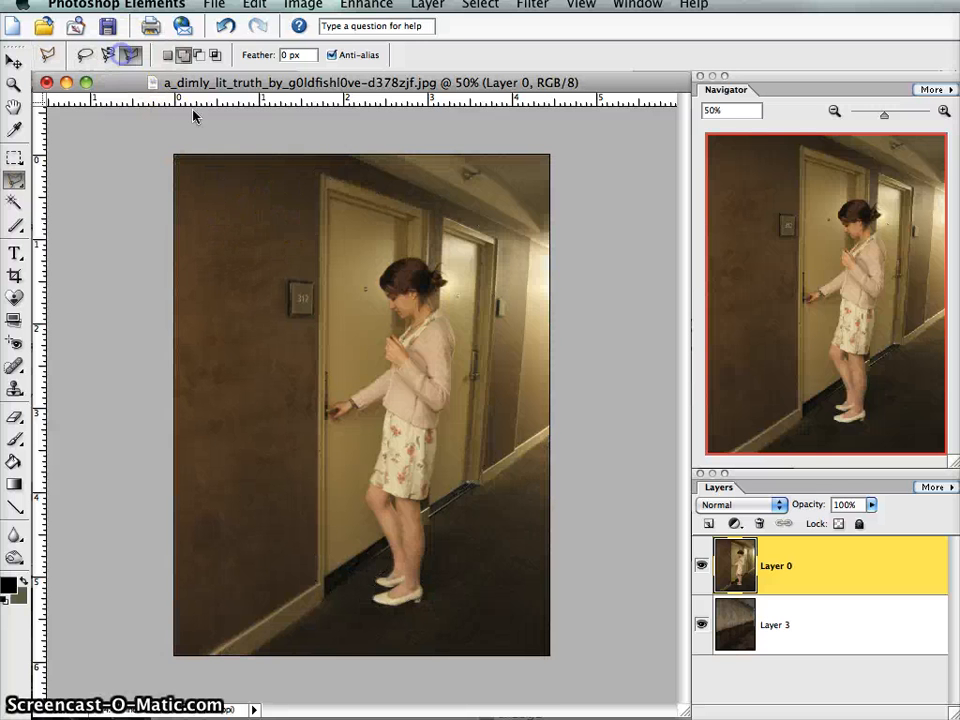
- Try out the Polygonal Lasso by drawing a closed seven-sided selection over the doors and woman, and deselect it
click(288, 190)
click(211, 276)
click(267, 408)
click(390, 475)
click(498, 405)
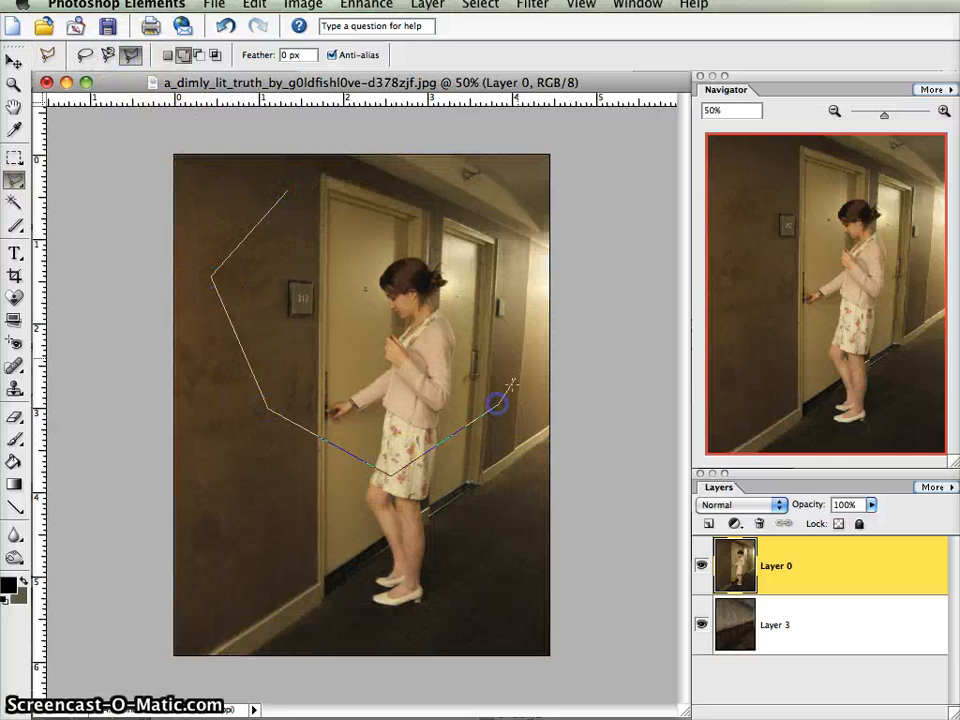
click(495, 276)
click(414, 212)
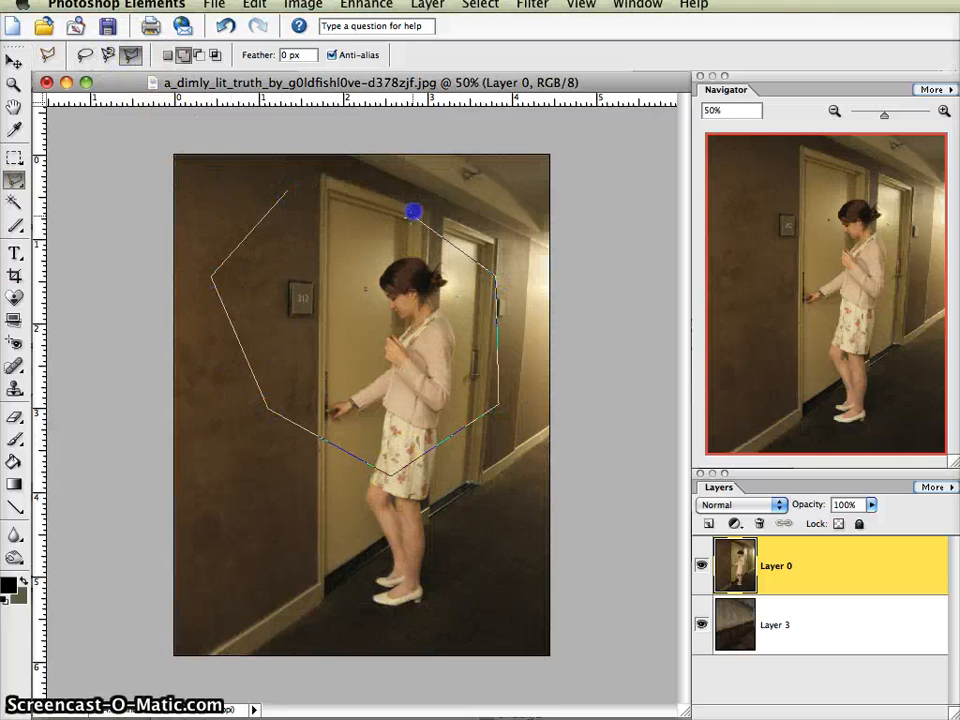
click(288, 186)
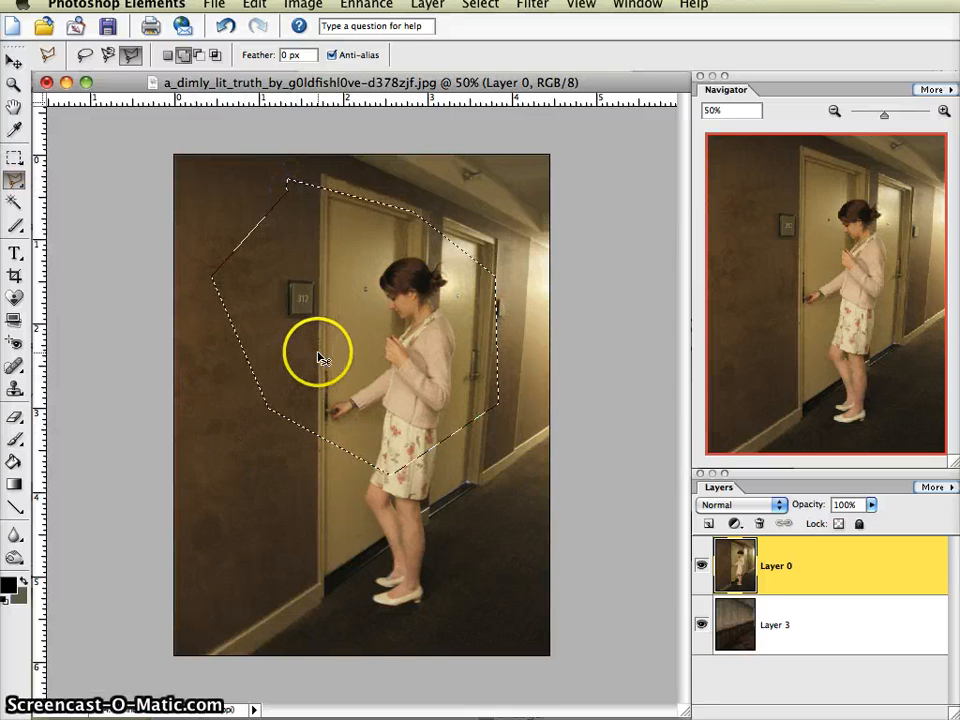
click(282, 370)
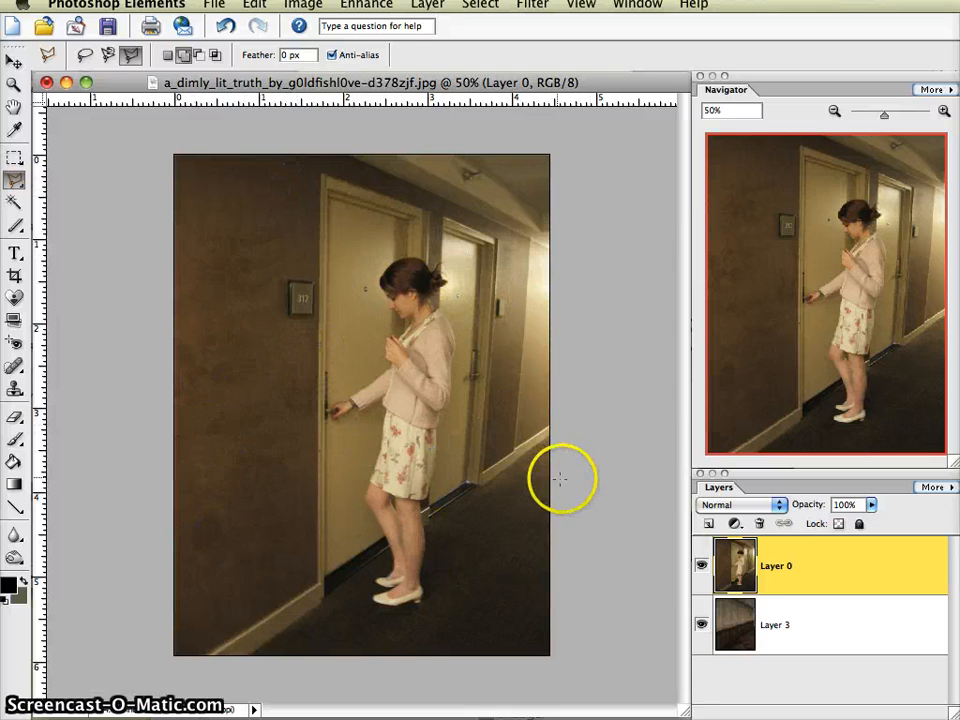